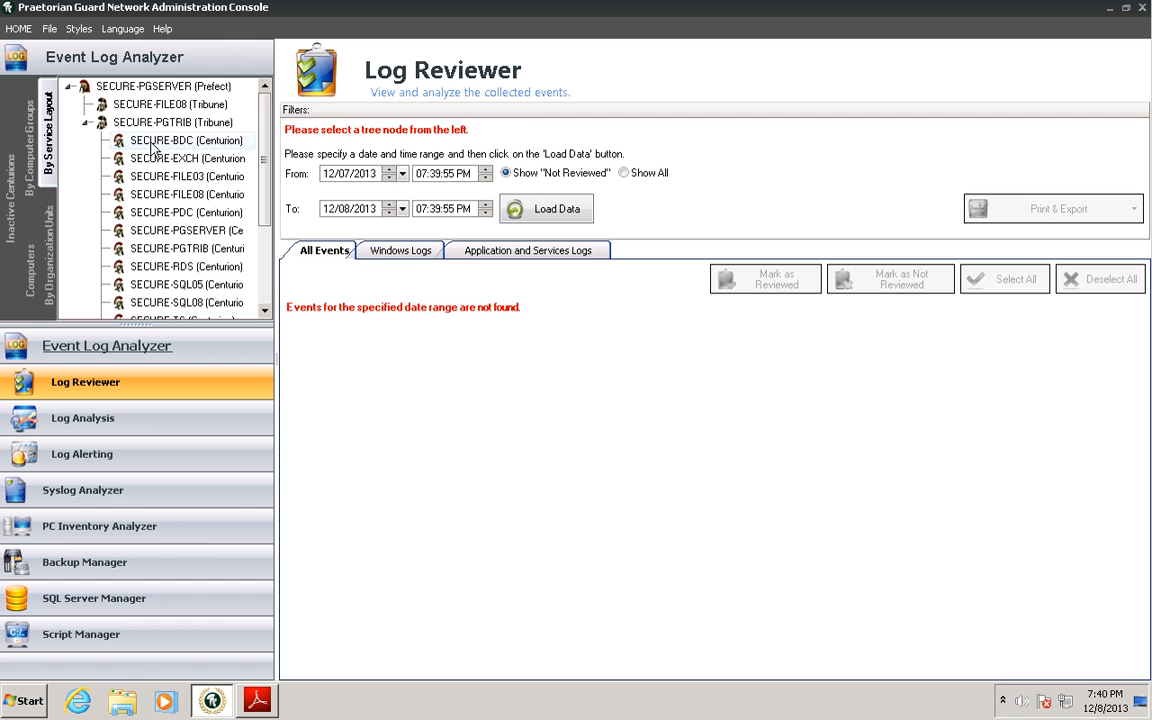
- Look through the computers by service layout, organization units, computer groups and the plain computer list
click(87, 122)
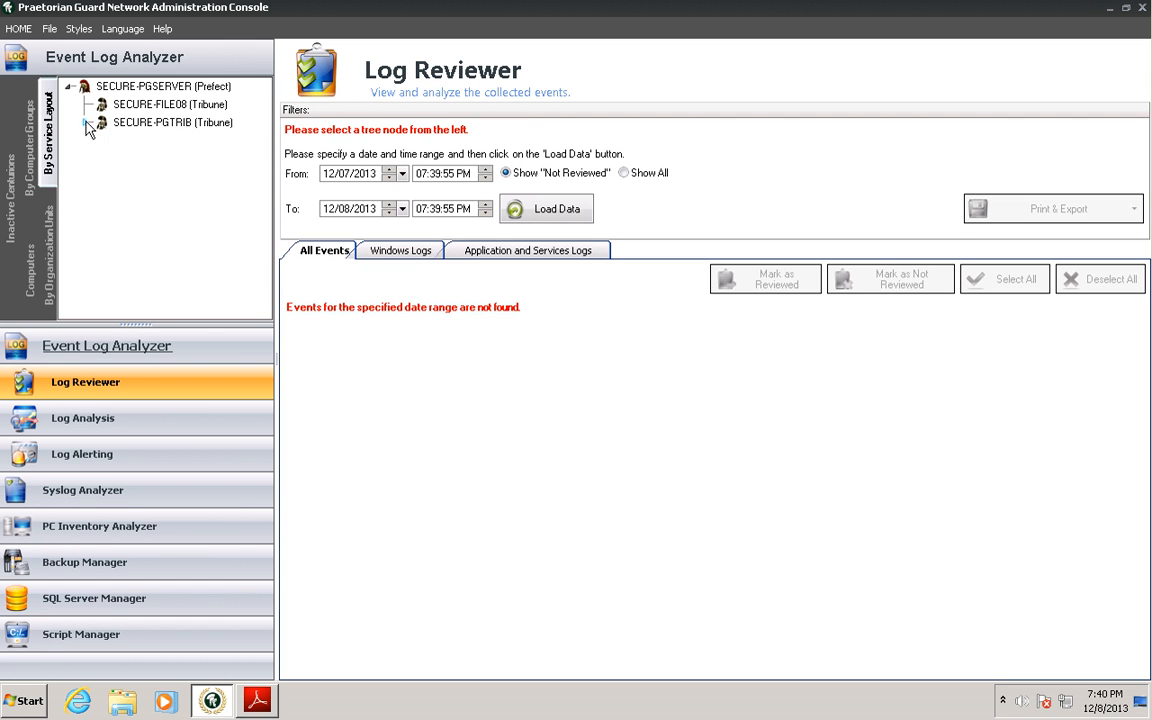
click(157, 124)
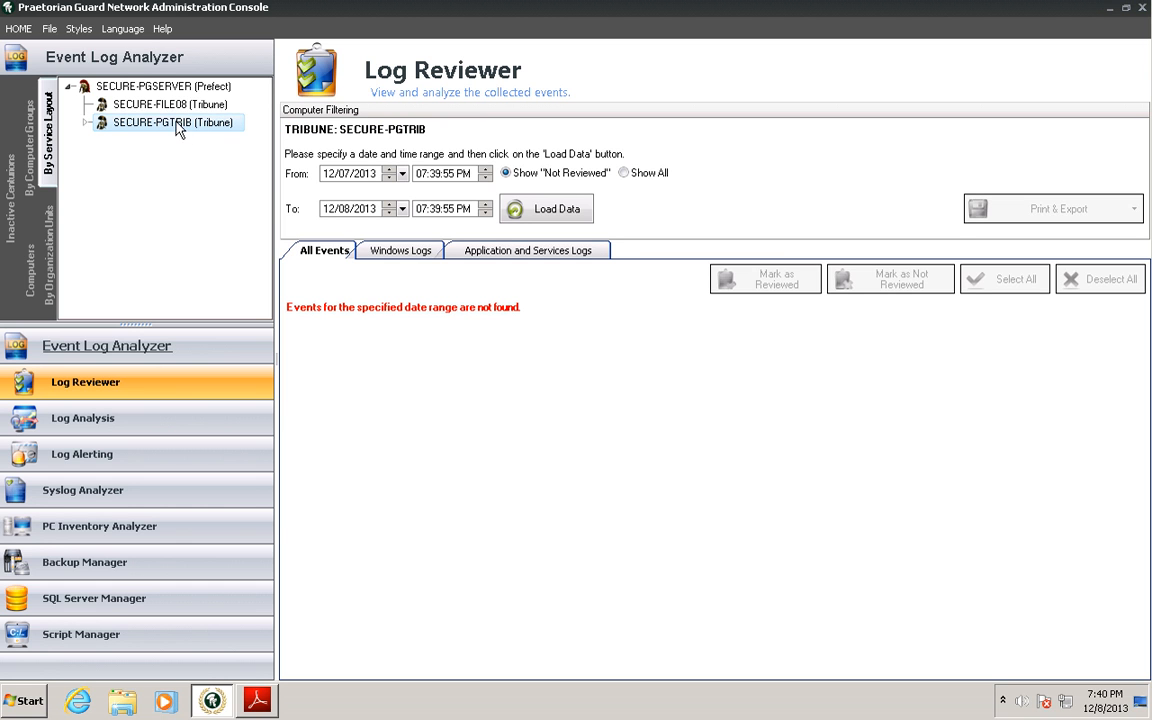
click(48, 256)
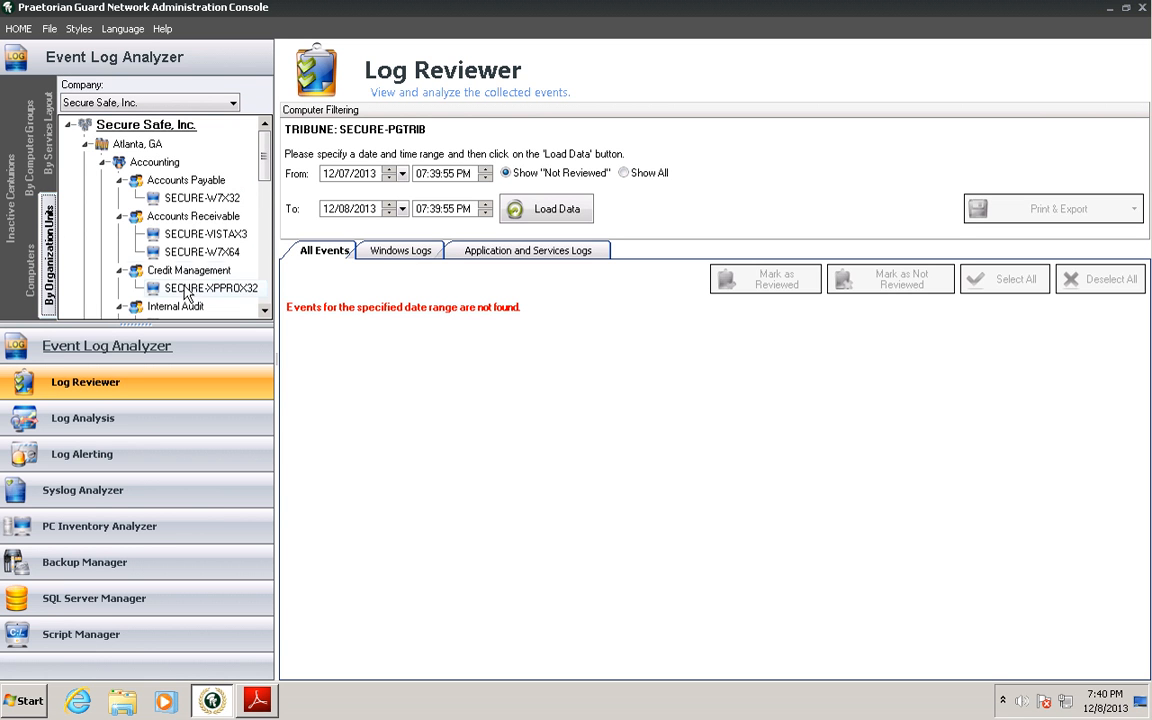
click(31, 160)
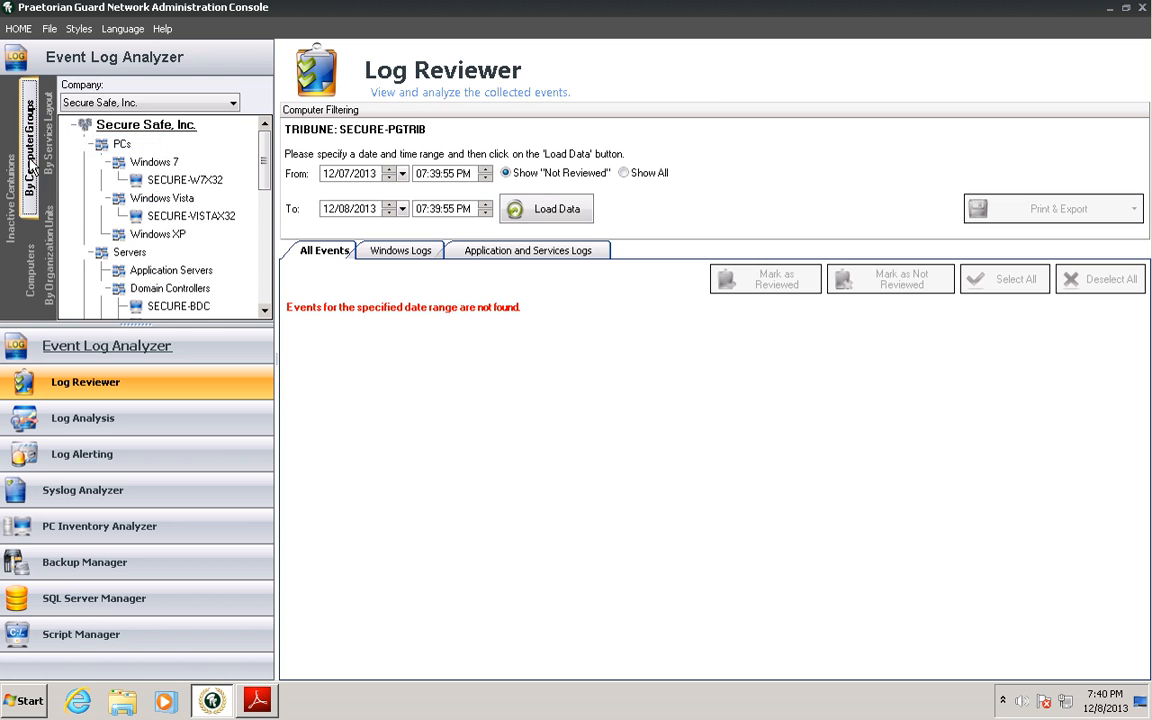
click(34, 285)
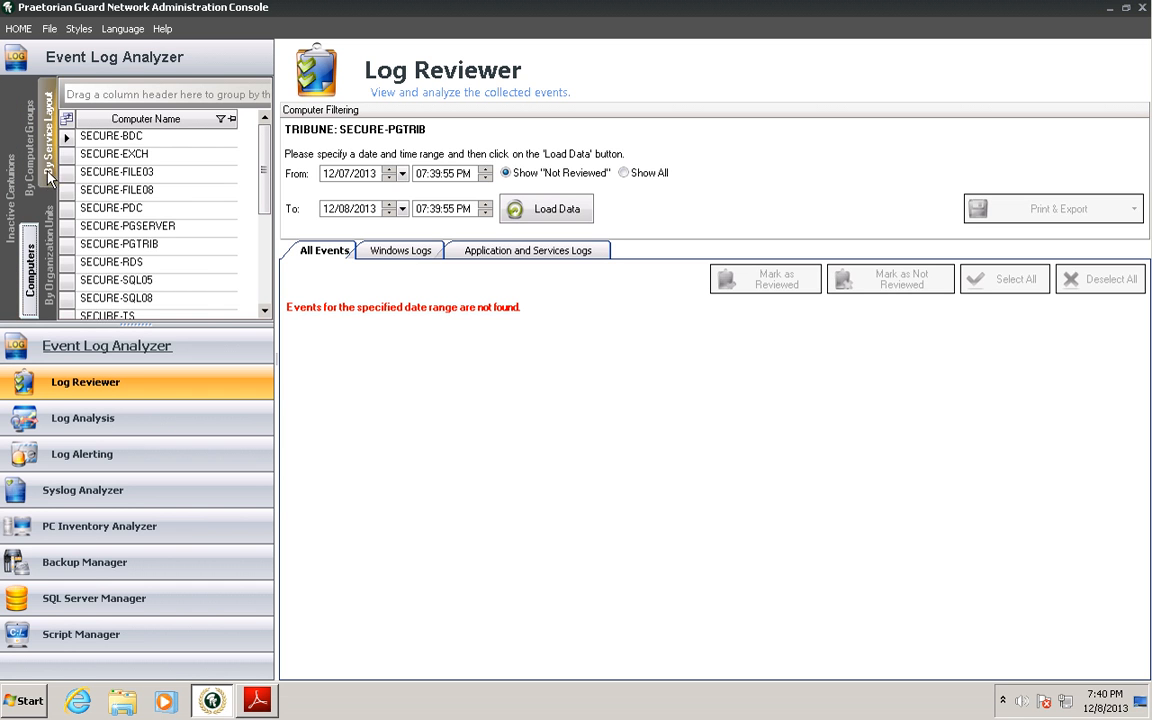
- Load the not-reviewed events of the Accounts Receivable organizational unit under Accounting
click(50, 218)
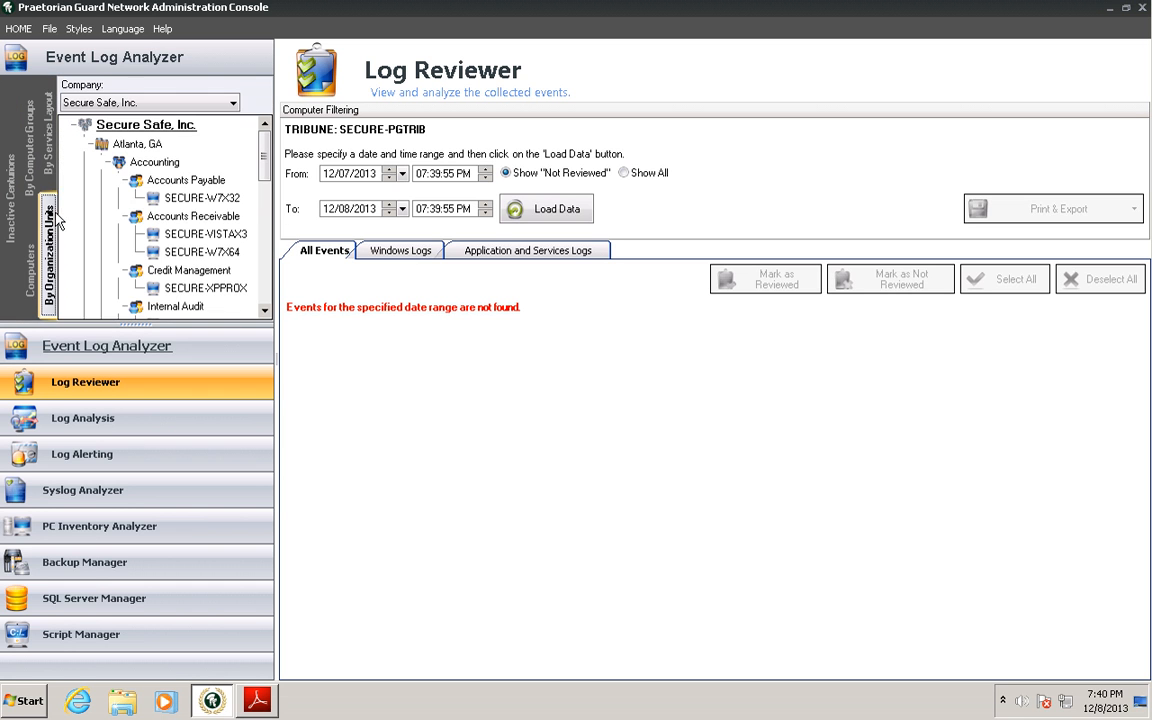
click(170, 164)
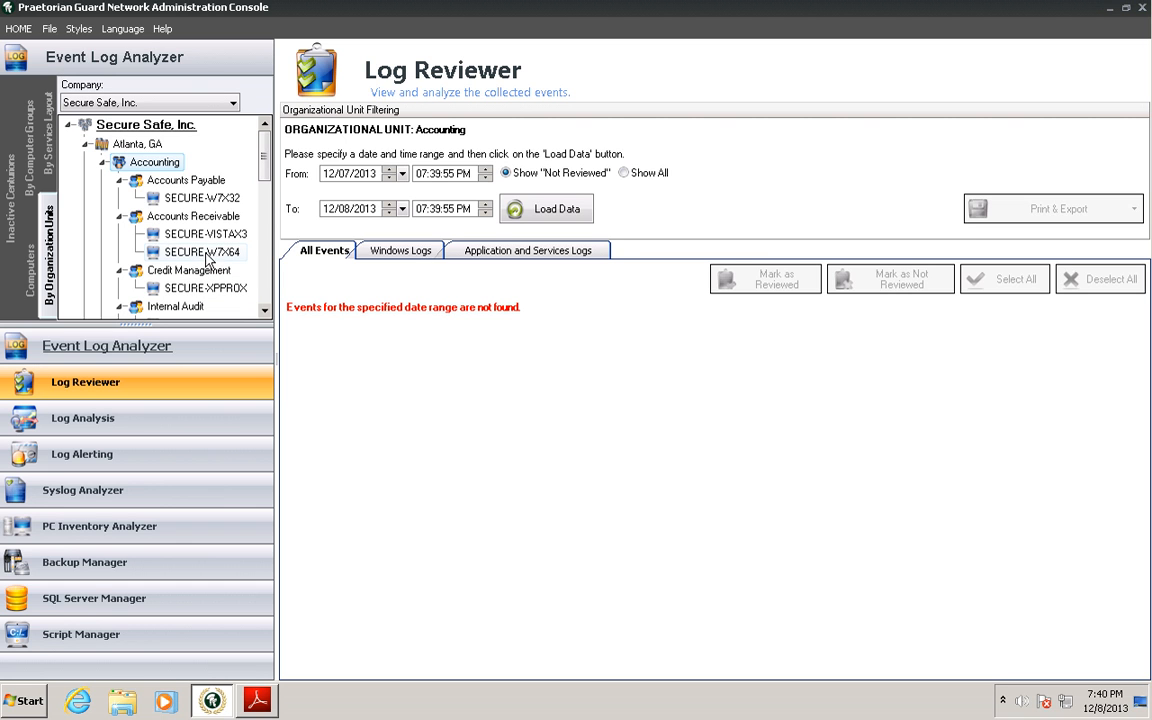
click(193, 217)
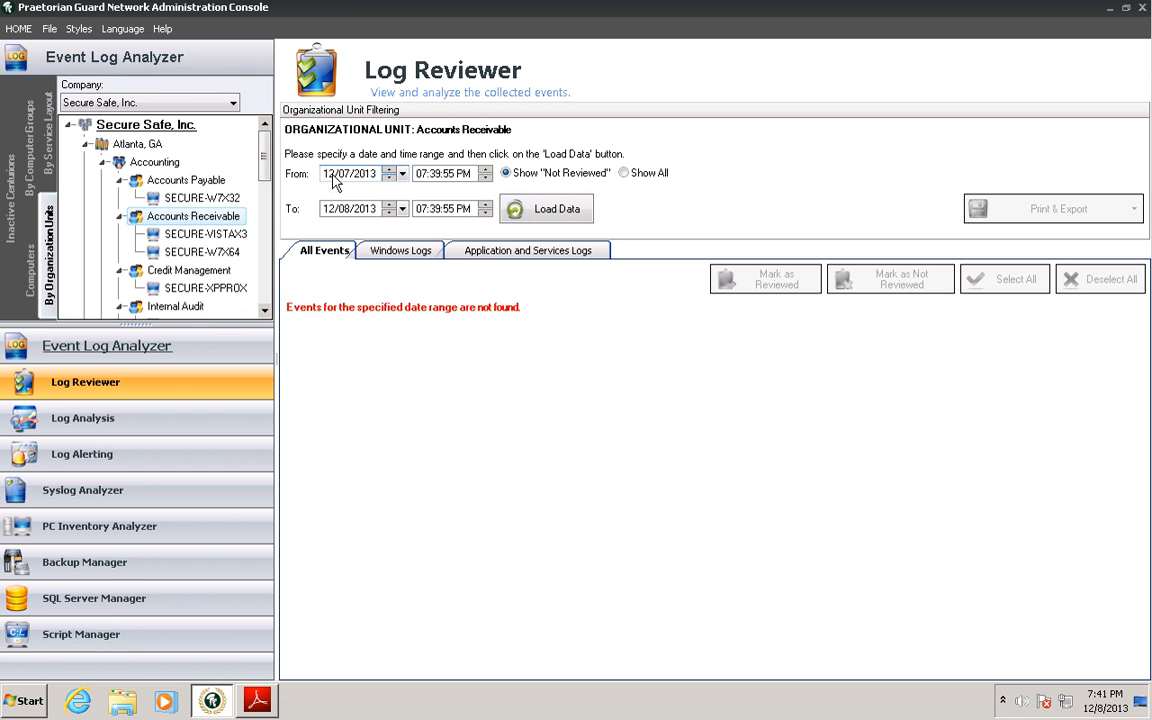
click(556, 210)
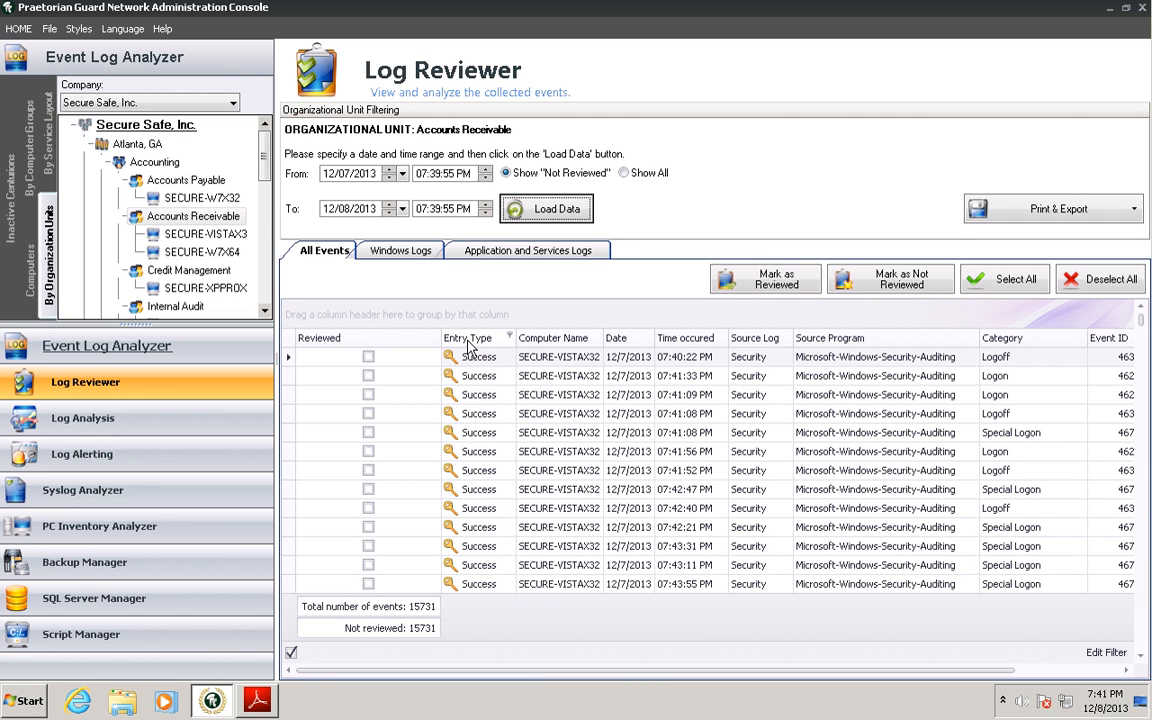
- Group the events by Entry Type and Computer Name, and expand the Information events of SECURE-VISTAX32
drag(463, 344, 350, 302)
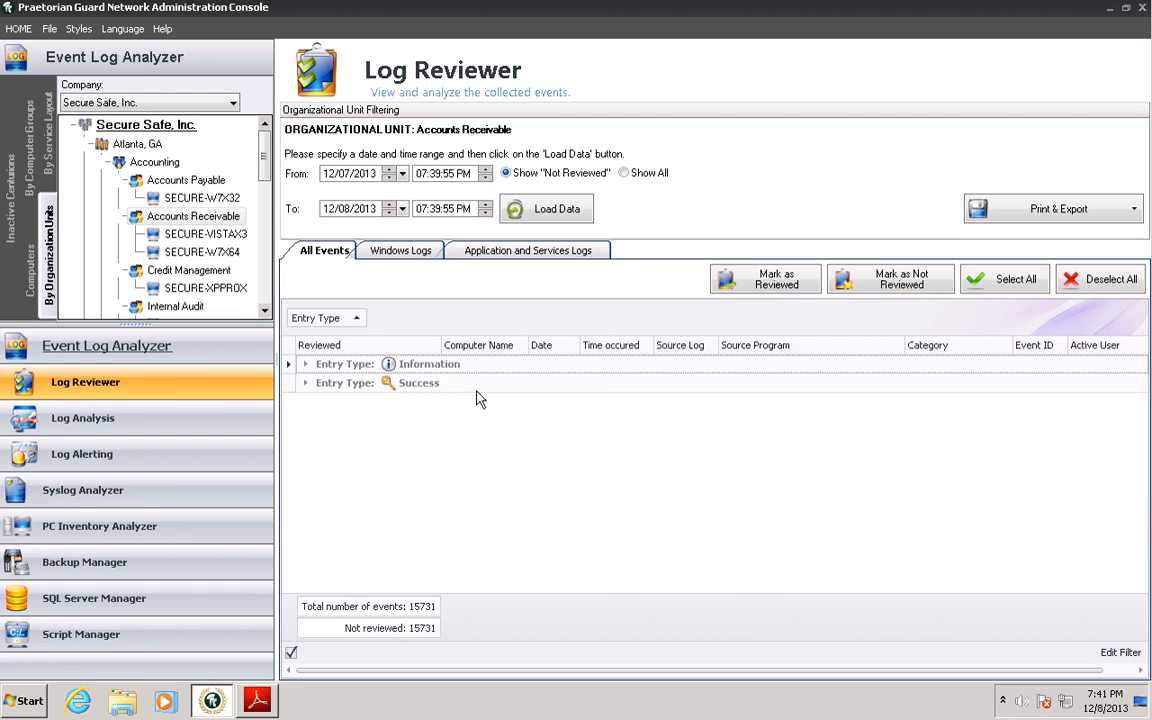
click(289, 367)
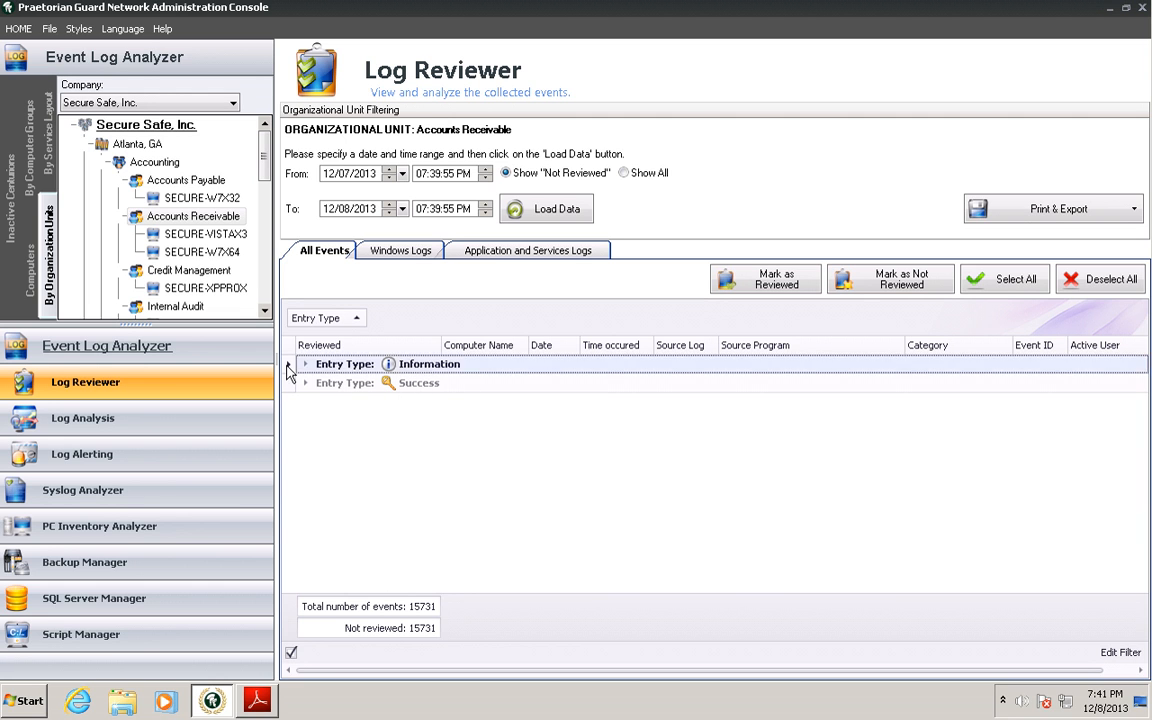
click(304, 365)
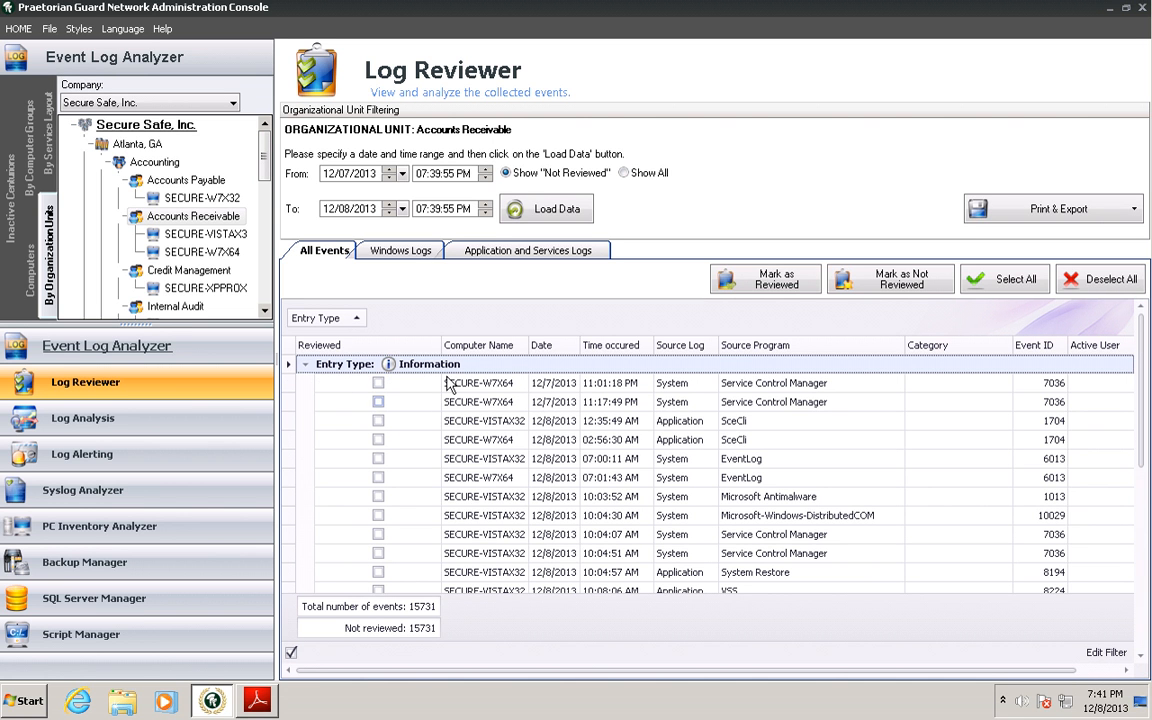
drag(477, 347, 432, 334)
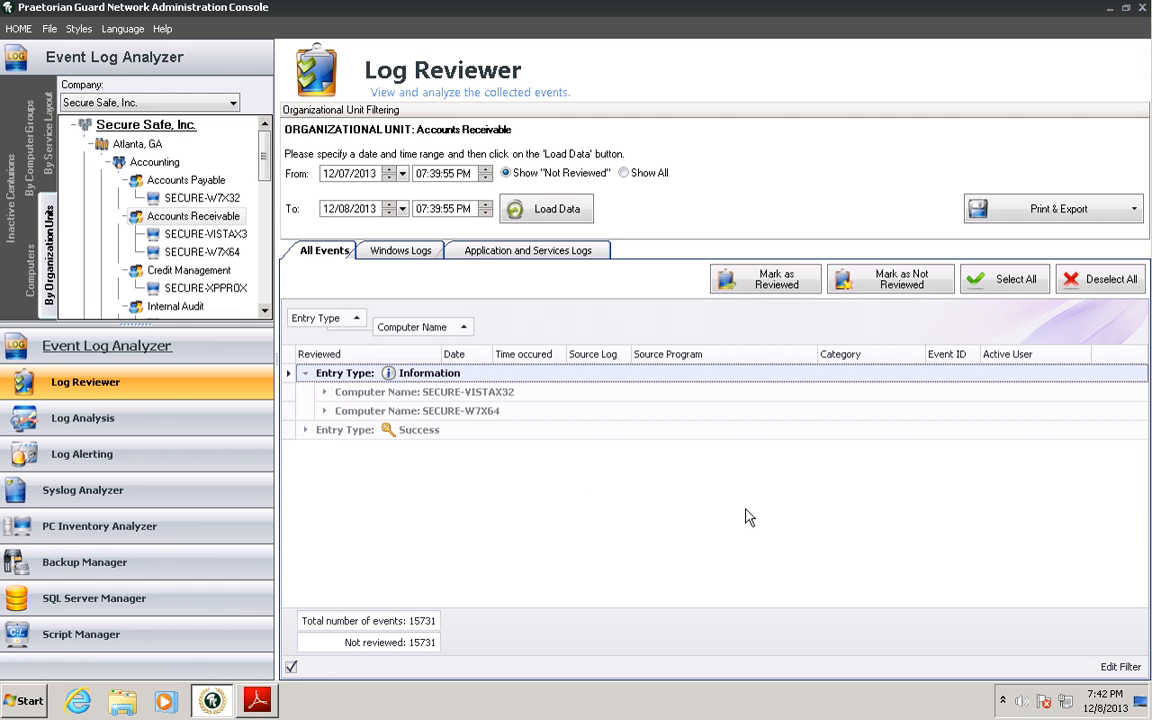
click(325, 393)
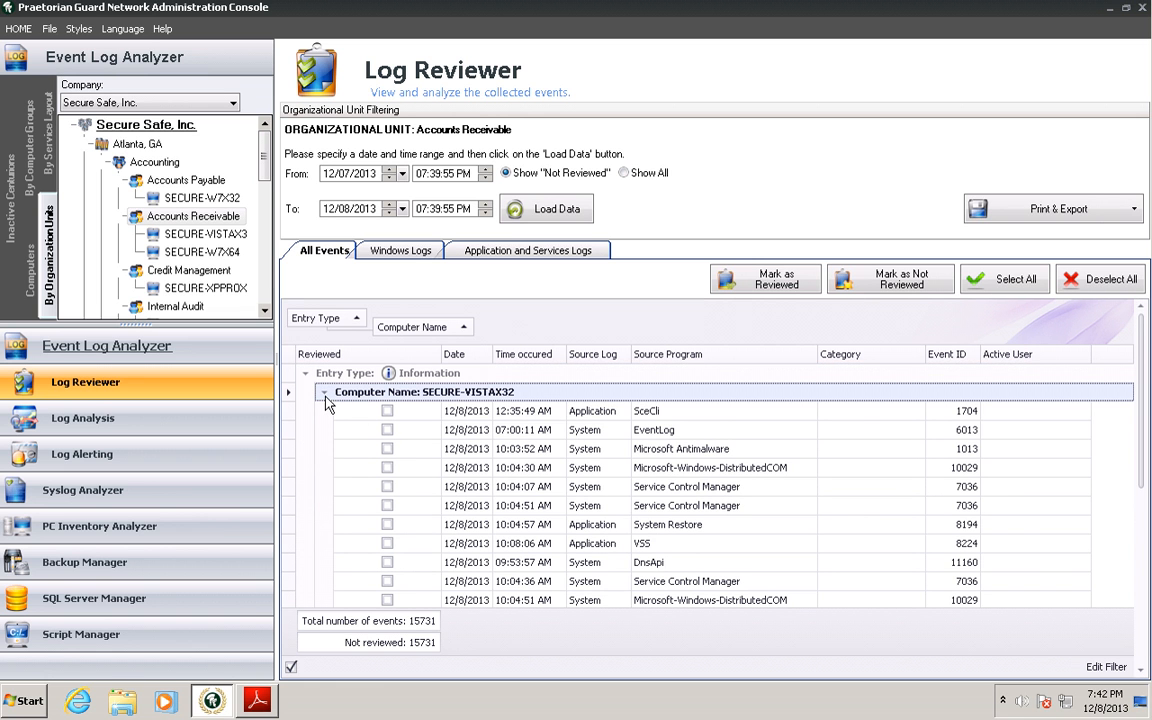
- Mark the first six Information events of SECURE-VISTAX32 as reviewed and reload the data
click(387, 411)
click(387, 430)
click(387, 449)
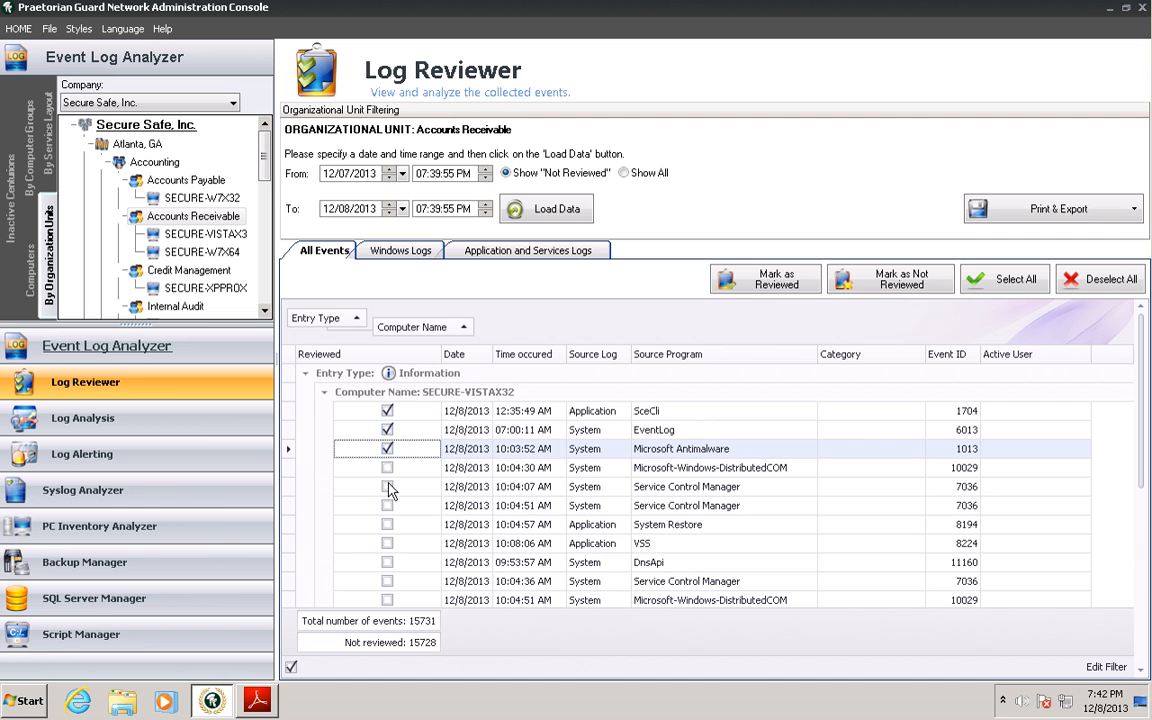
click(387, 487)
click(387, 505)
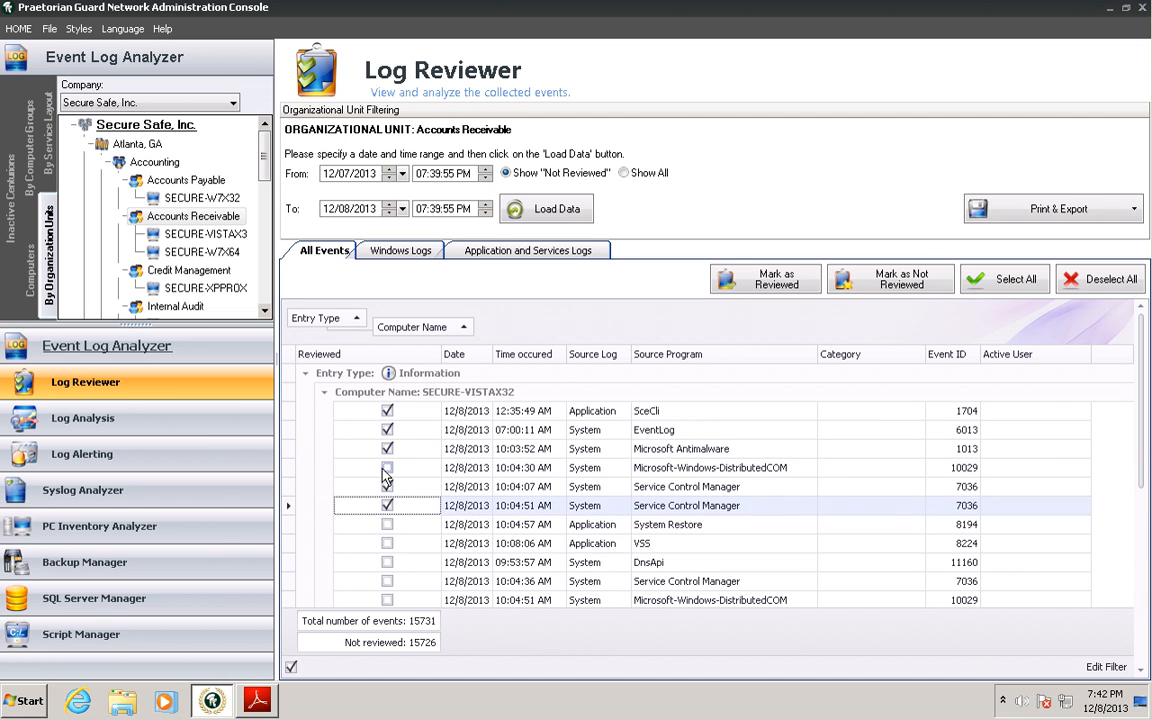
click(387, 467)
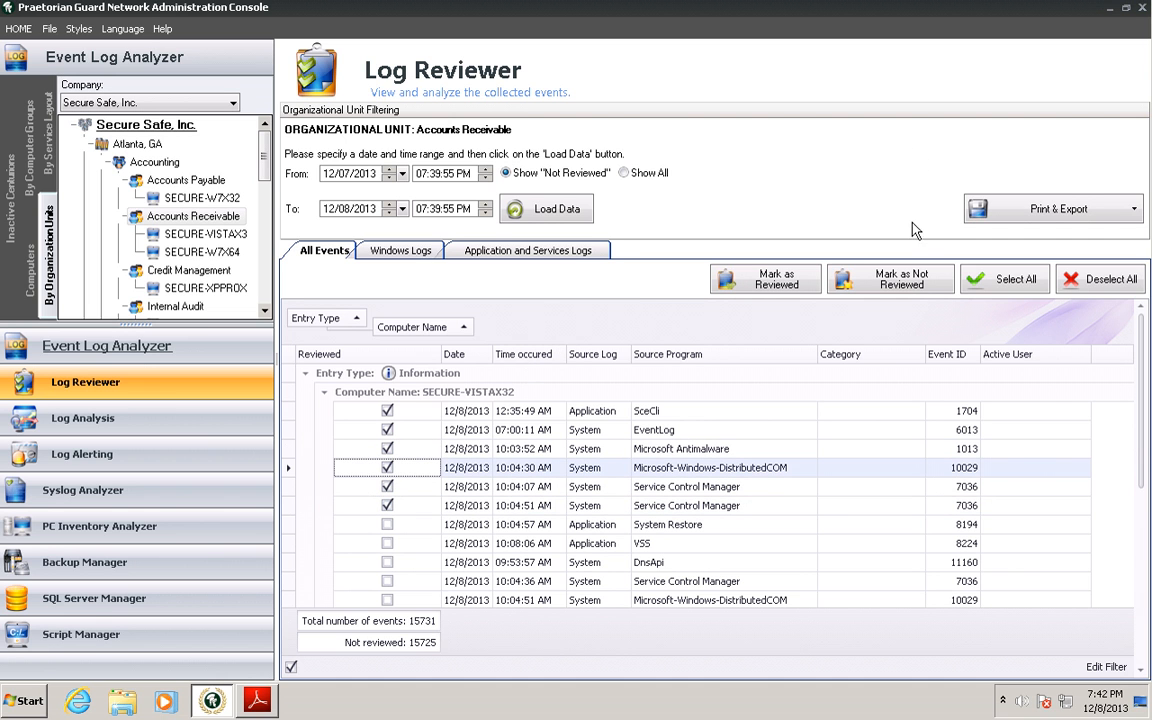
click(748, 277)
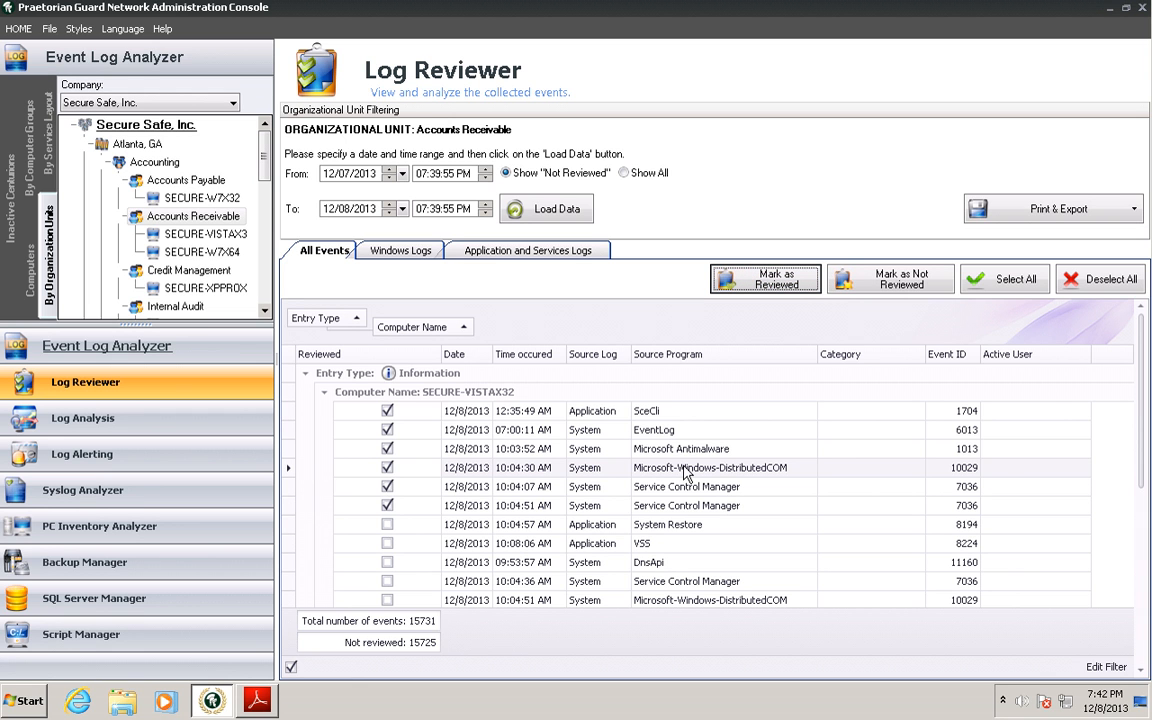
click(532, 218)
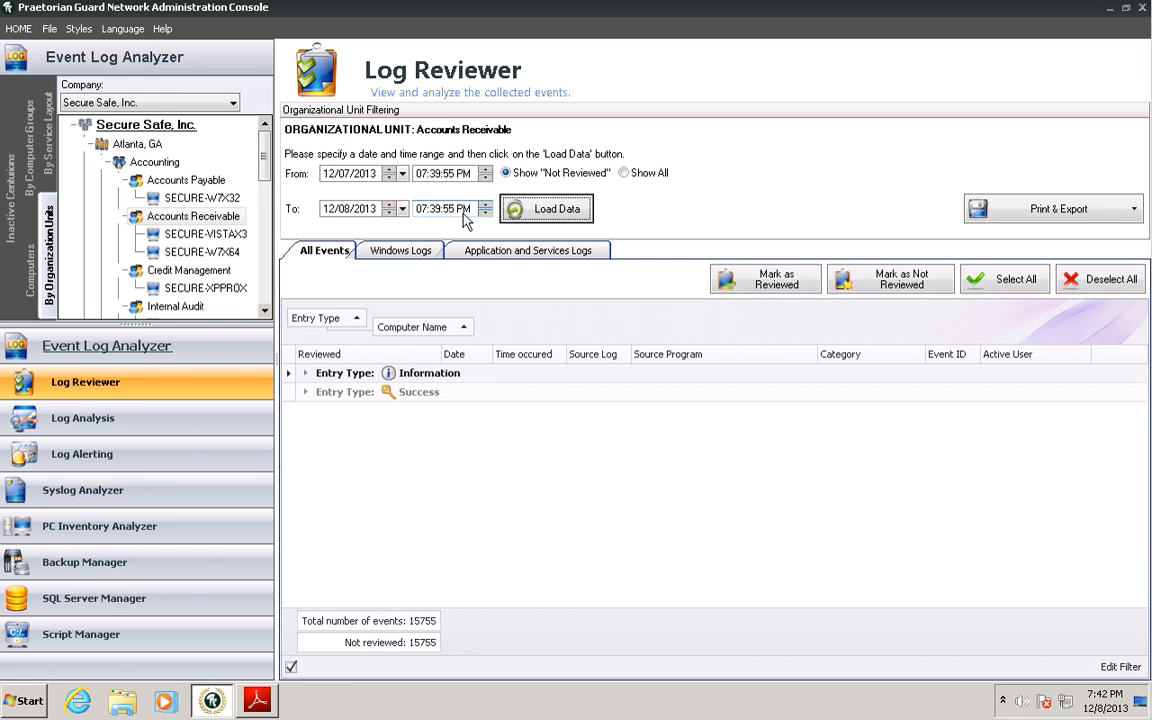
- Try the Show All filter and return to Not Reviewed, and check the Windows logs without and with the Security Log
click(640, 176)
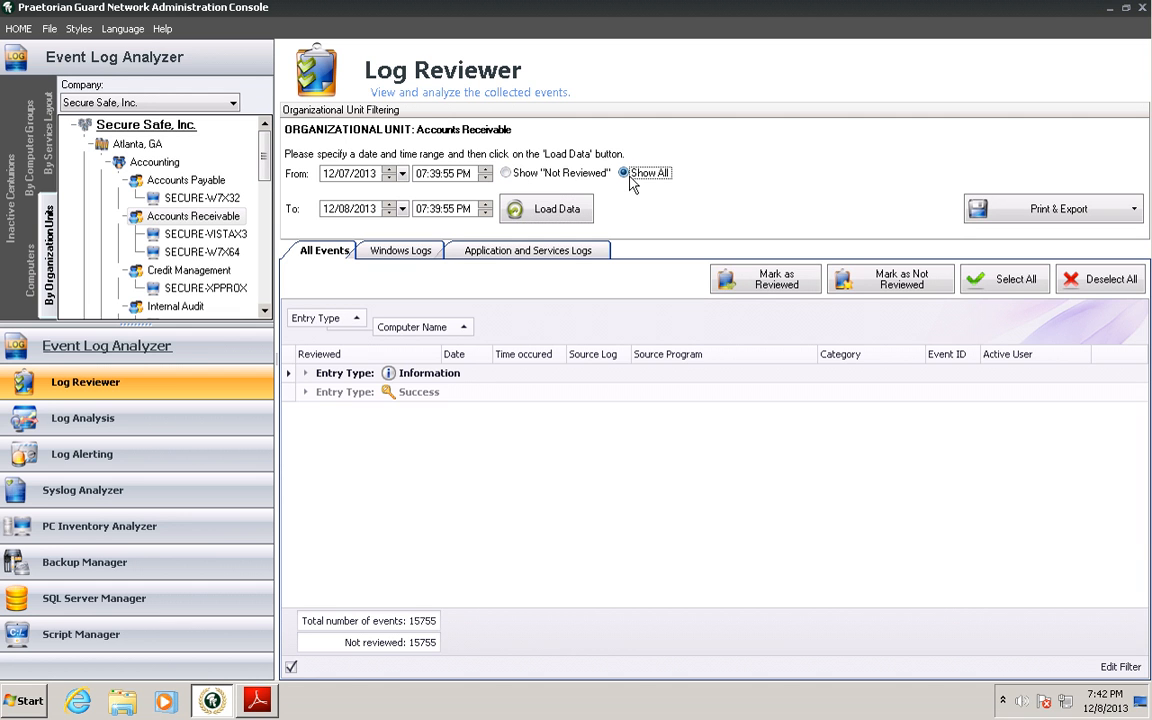
click(514, 181)
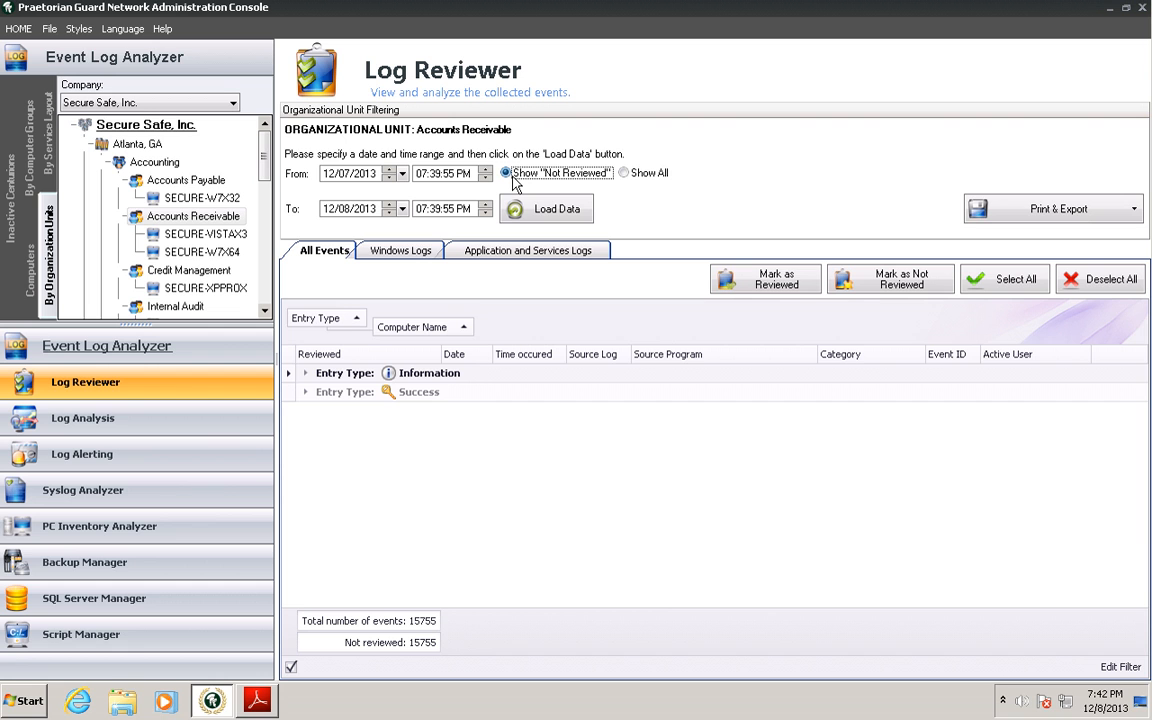
click(392, 256)
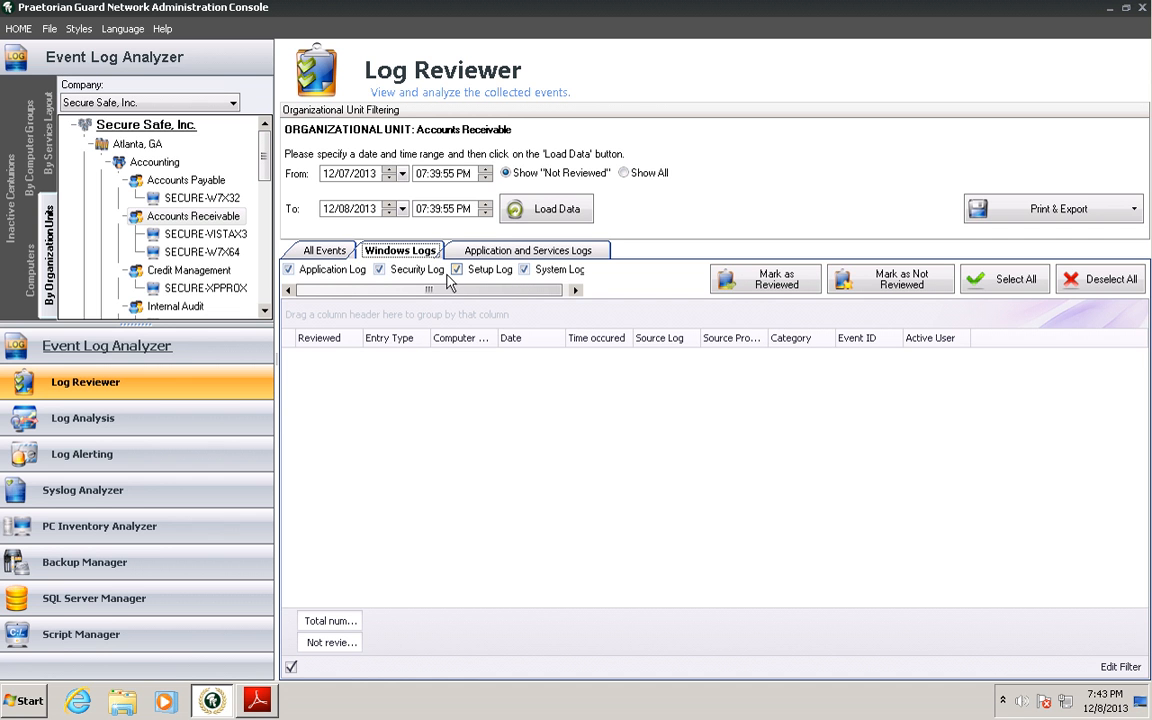
click(382, 271)
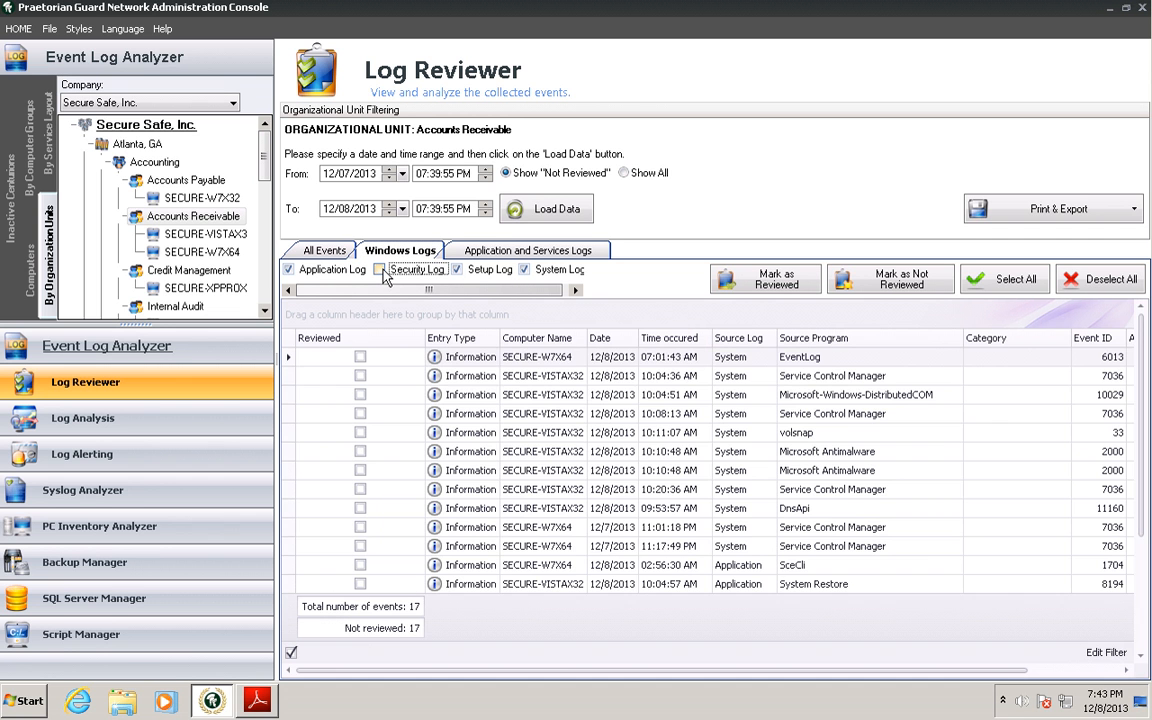
click(381, 271)
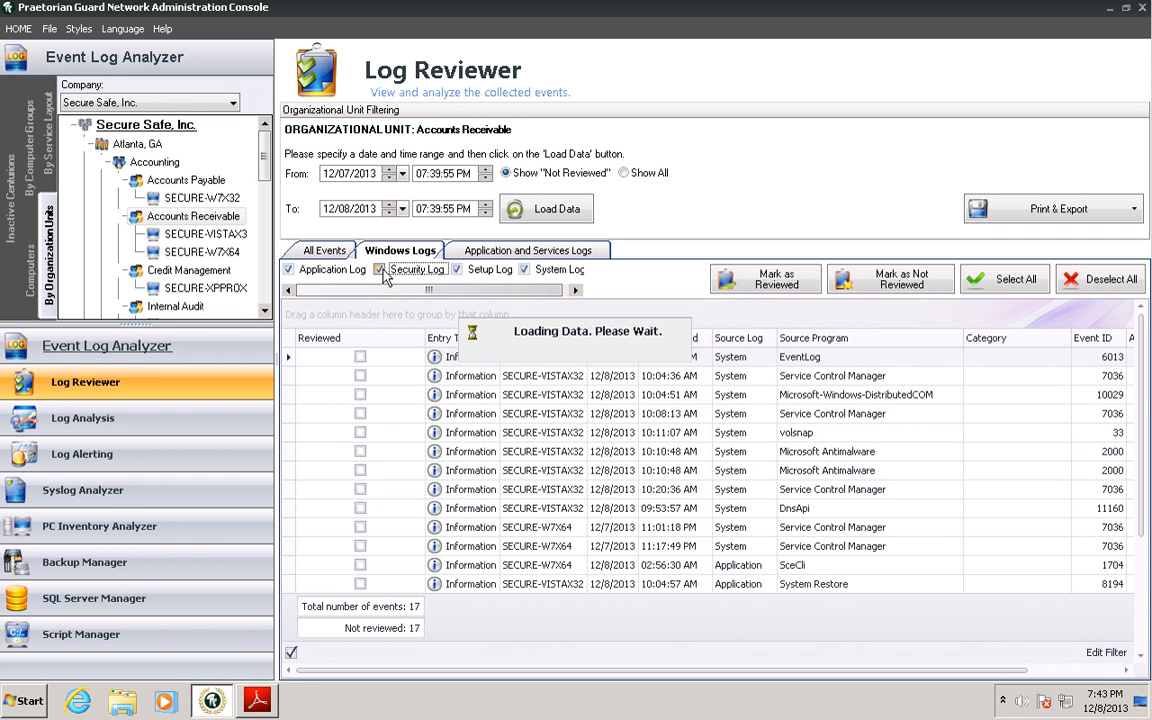
- Examine the log types available under Application and Services Logs and the print and export options
click(533, 252)
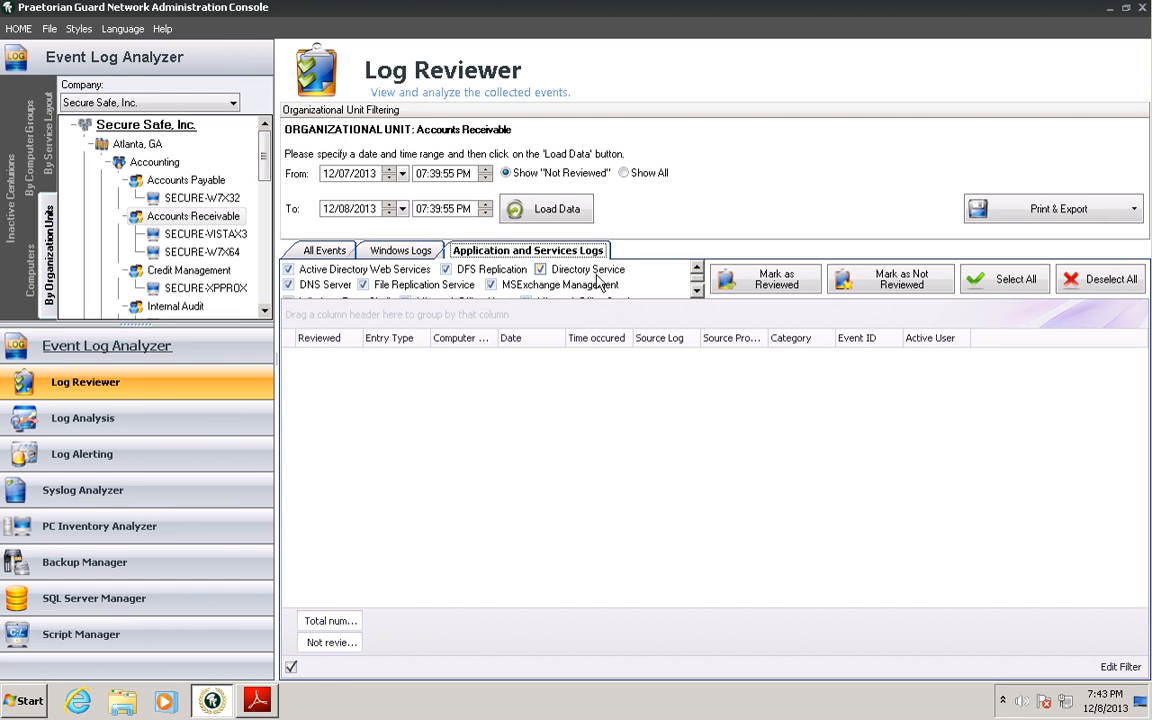
click(697, 292)
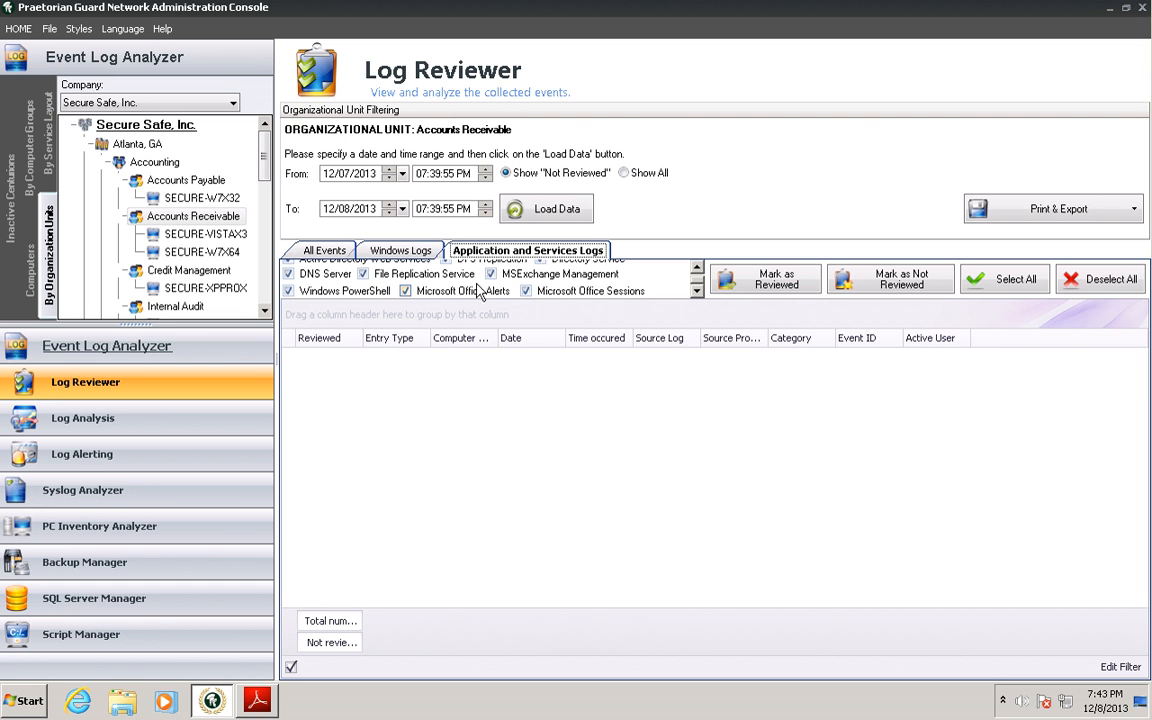
click(696, 268)
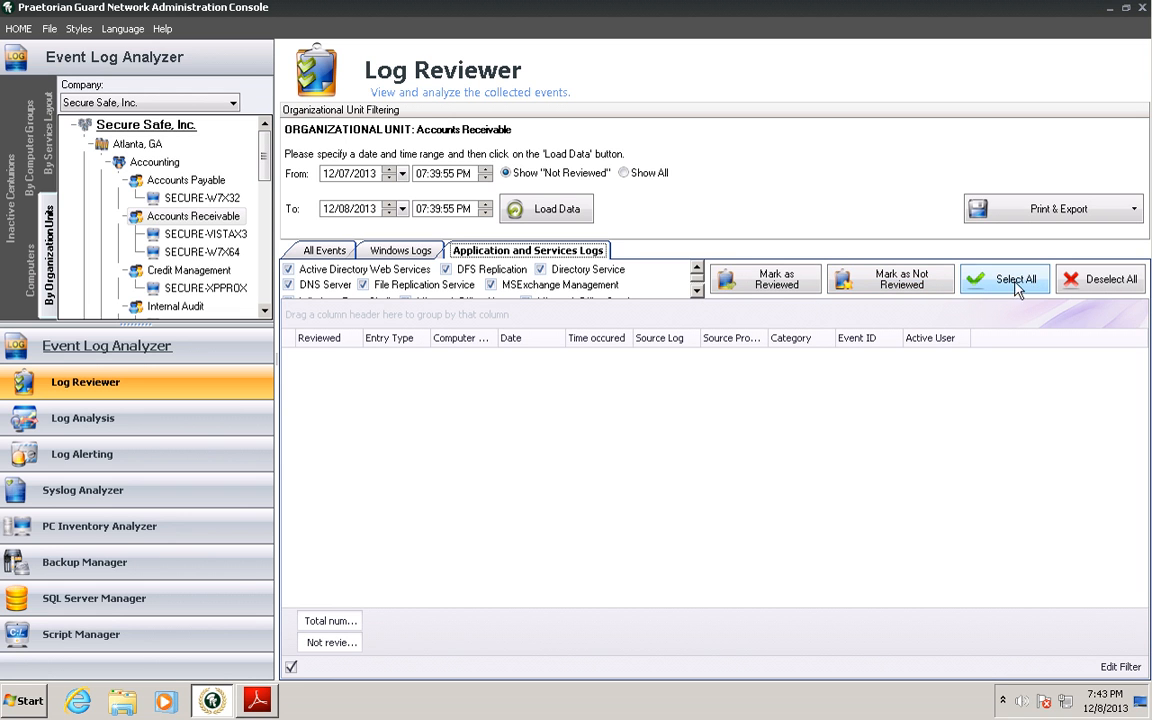
click(1135, 213)
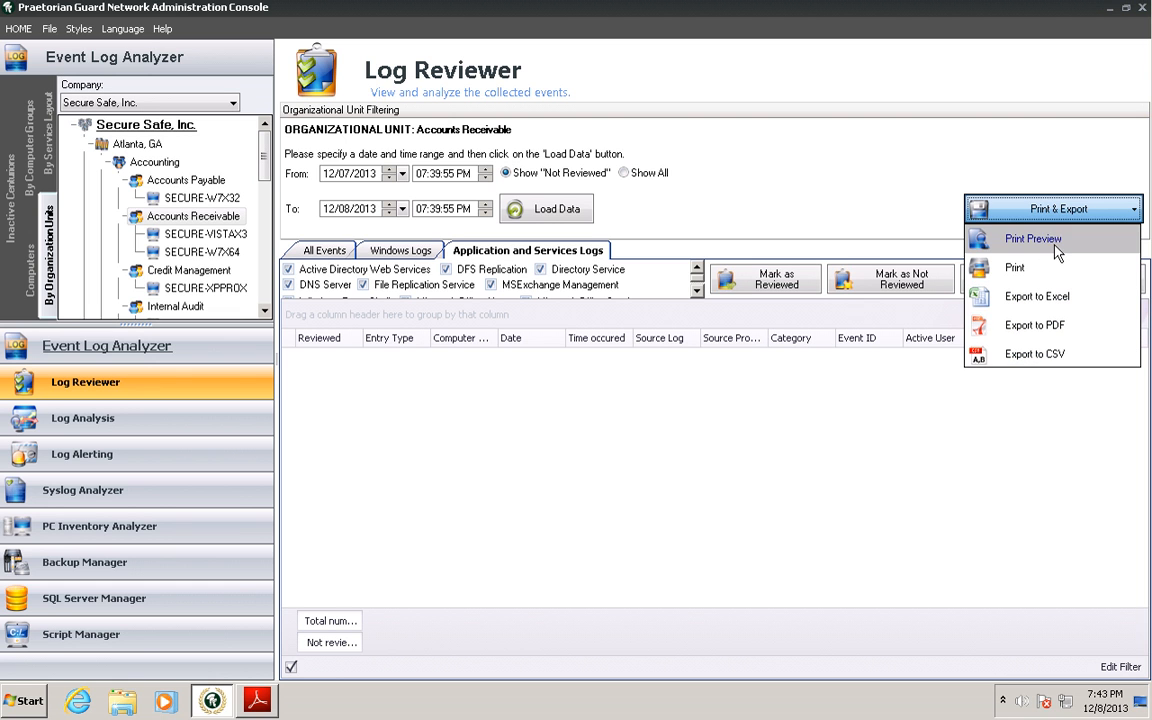
click(730, 202)
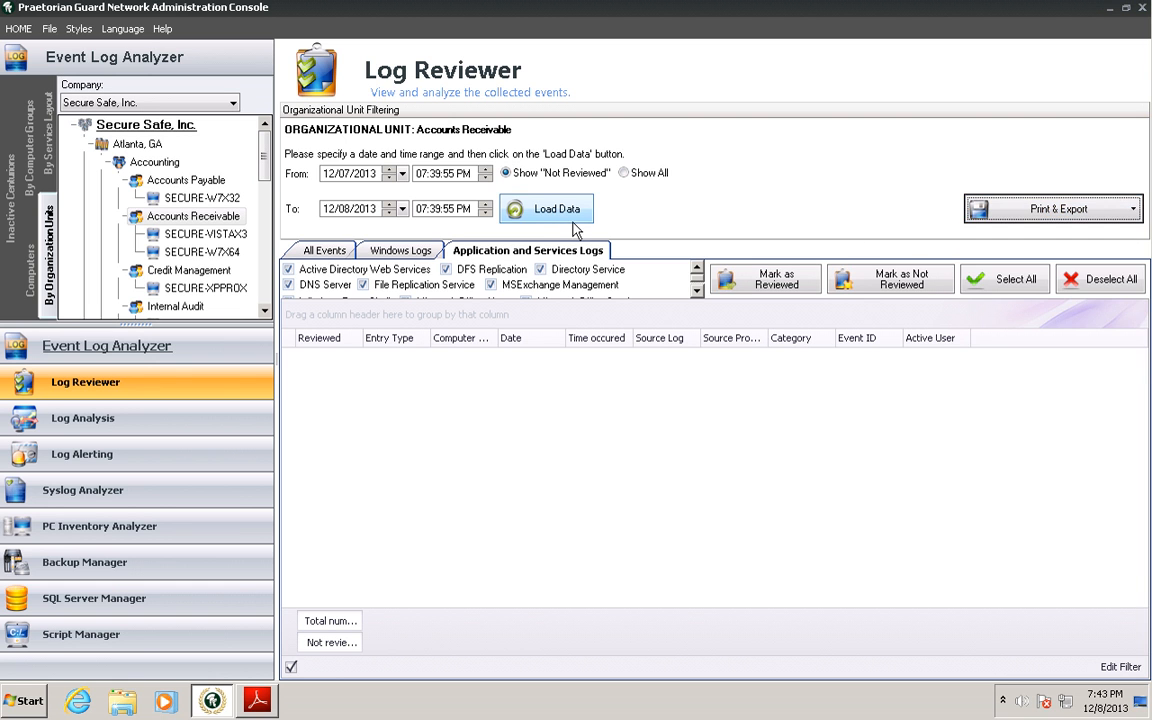
- Return to the full event list and expand the Success events of SECURE-VISTAX32
click(312, 249)
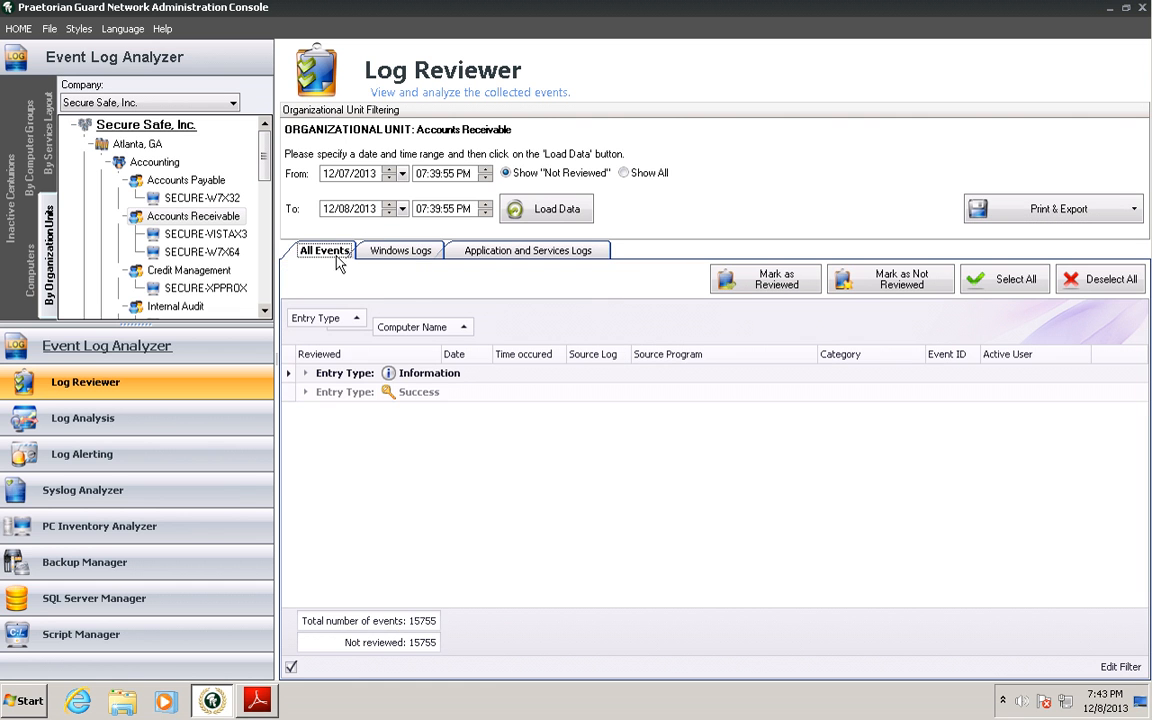
click(306, 393)
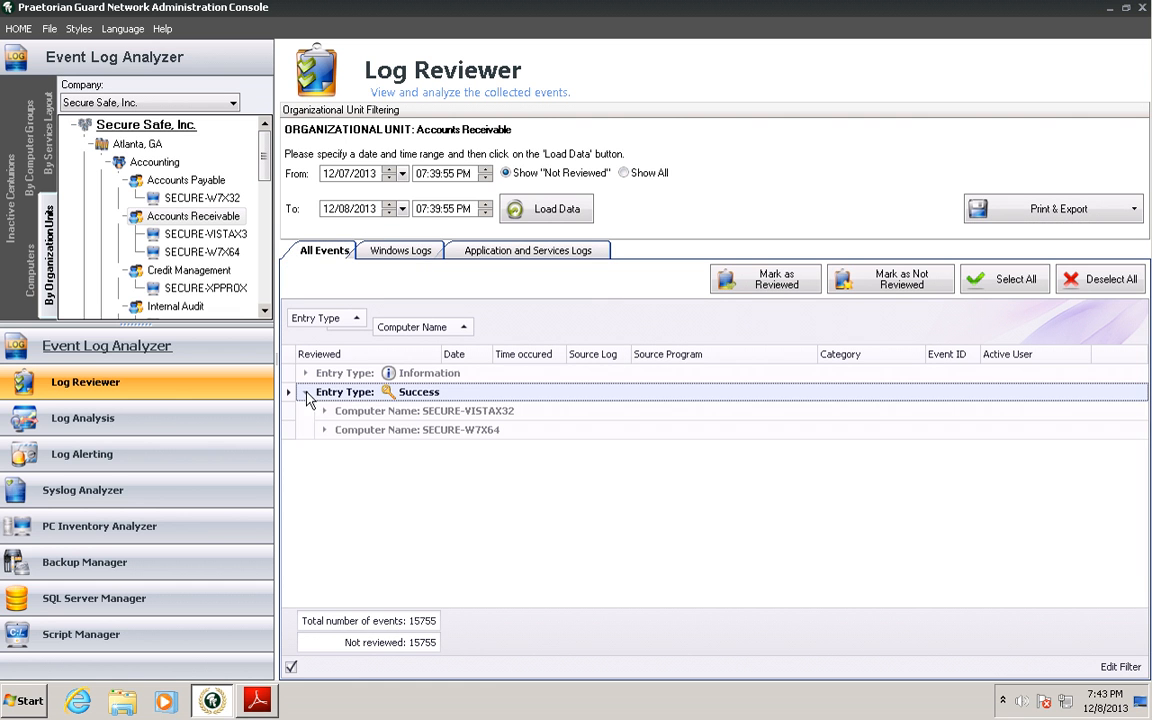
click(325, 412)
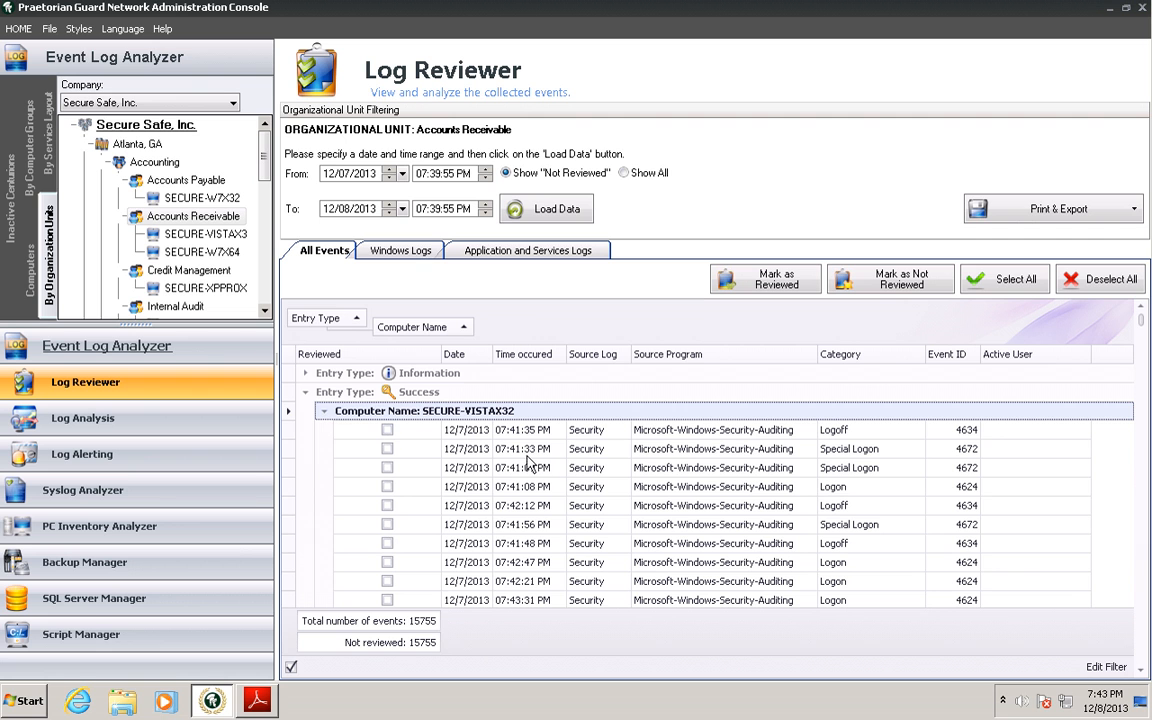
- Open the 12/7/2013 07:41:33 PM Special Logon event, check its general information and event data, and move two events forward
double_click(445, 448)
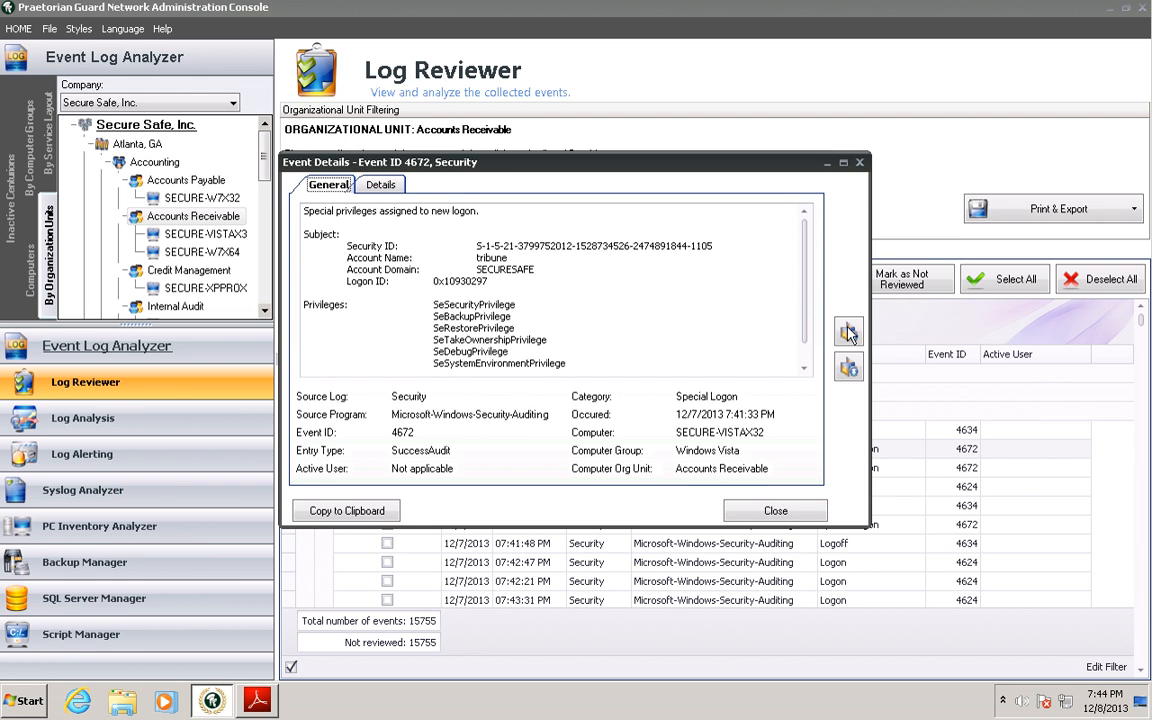
click(380, 185)
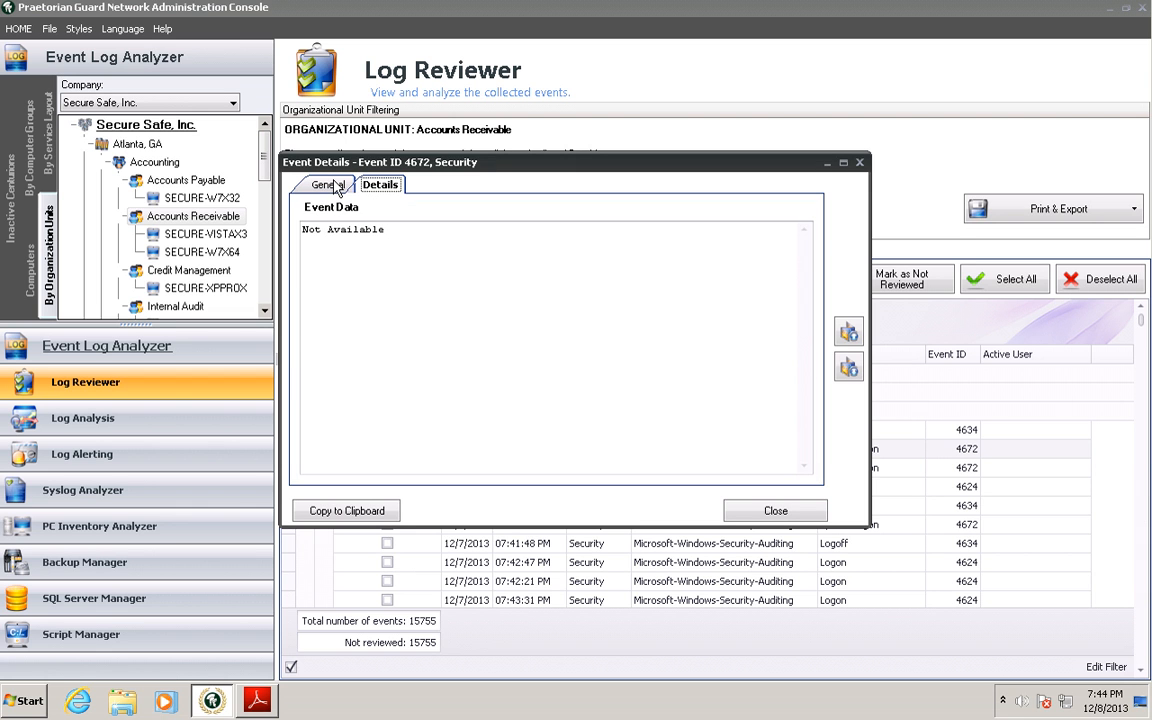
click(335, 188)
click(849, 368)
click(849, 368)
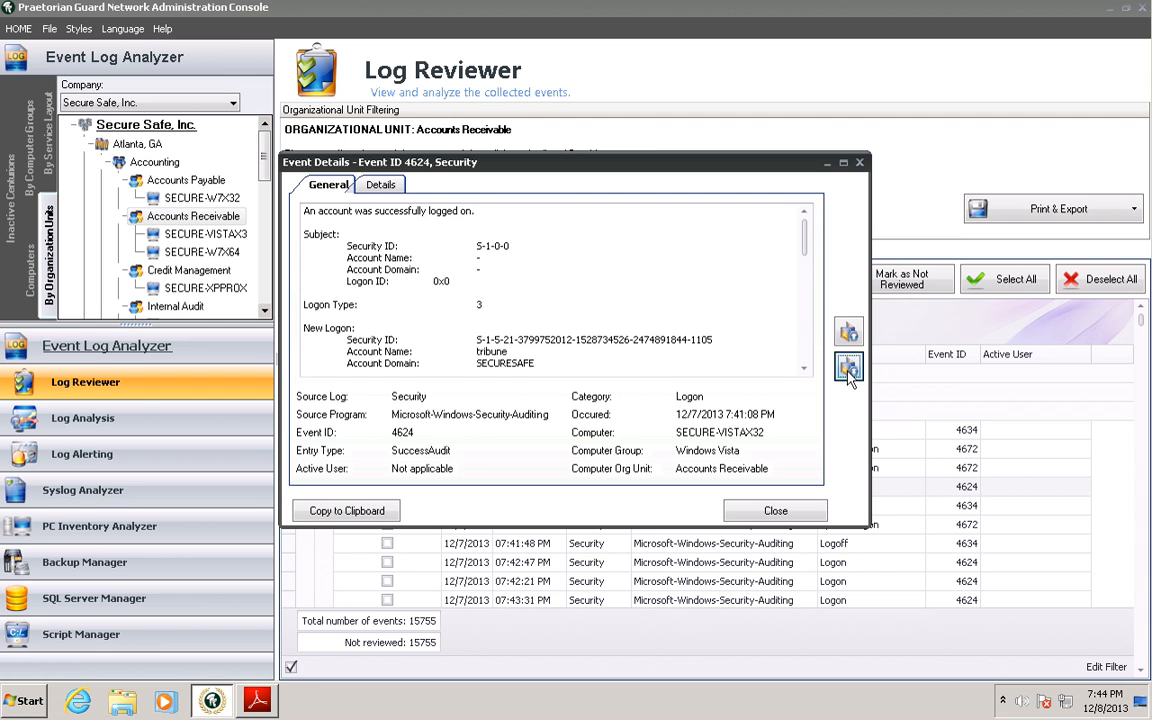
- Move forward one more event in the event details and close them
click(849, 368)
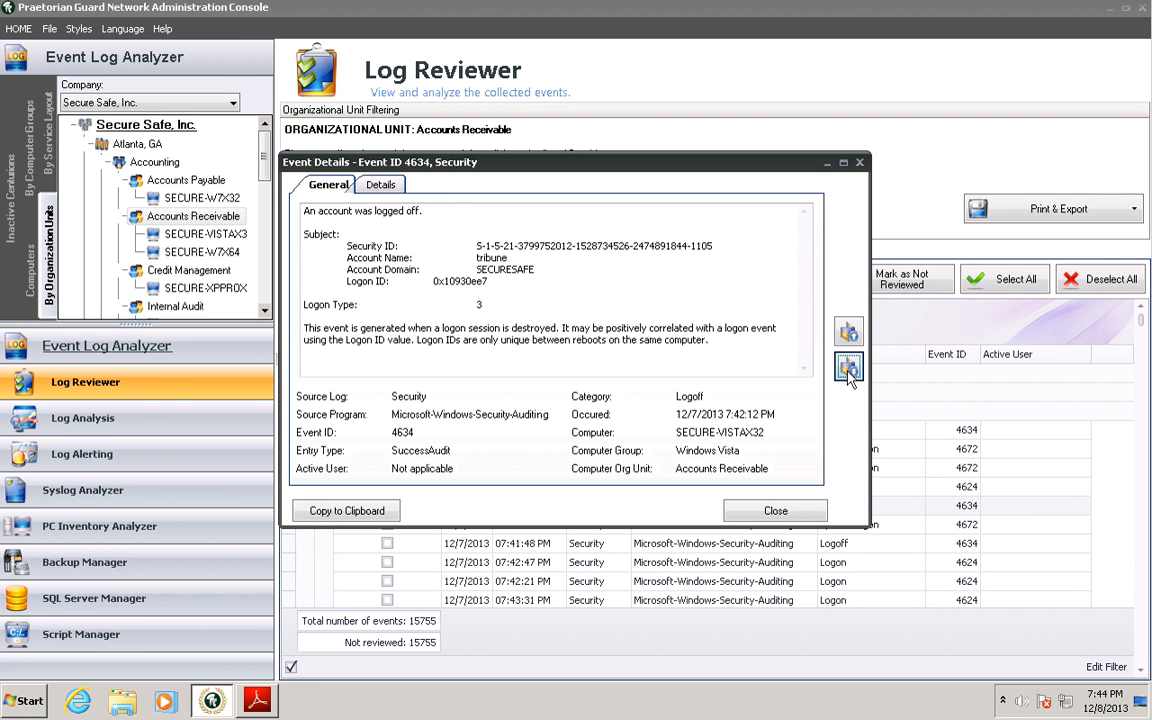
click(783, 512)
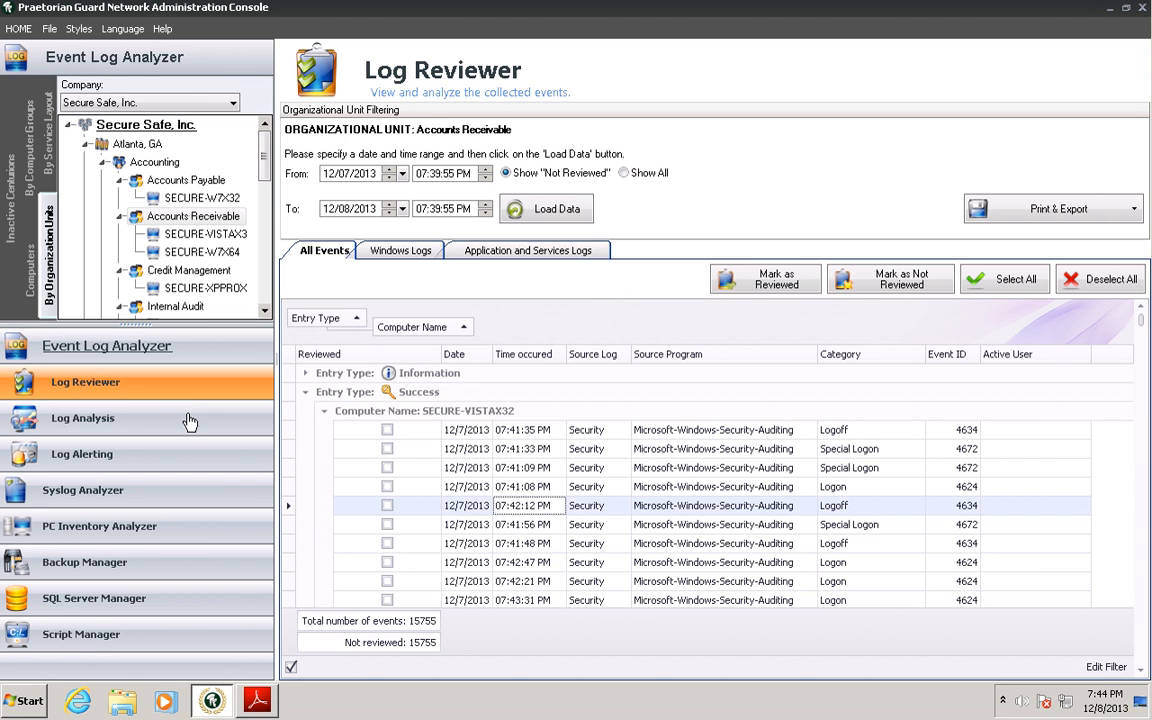
- Load the Log Analysis alert distribution for the Accounts Receivable organizational unit
click(115, 428)
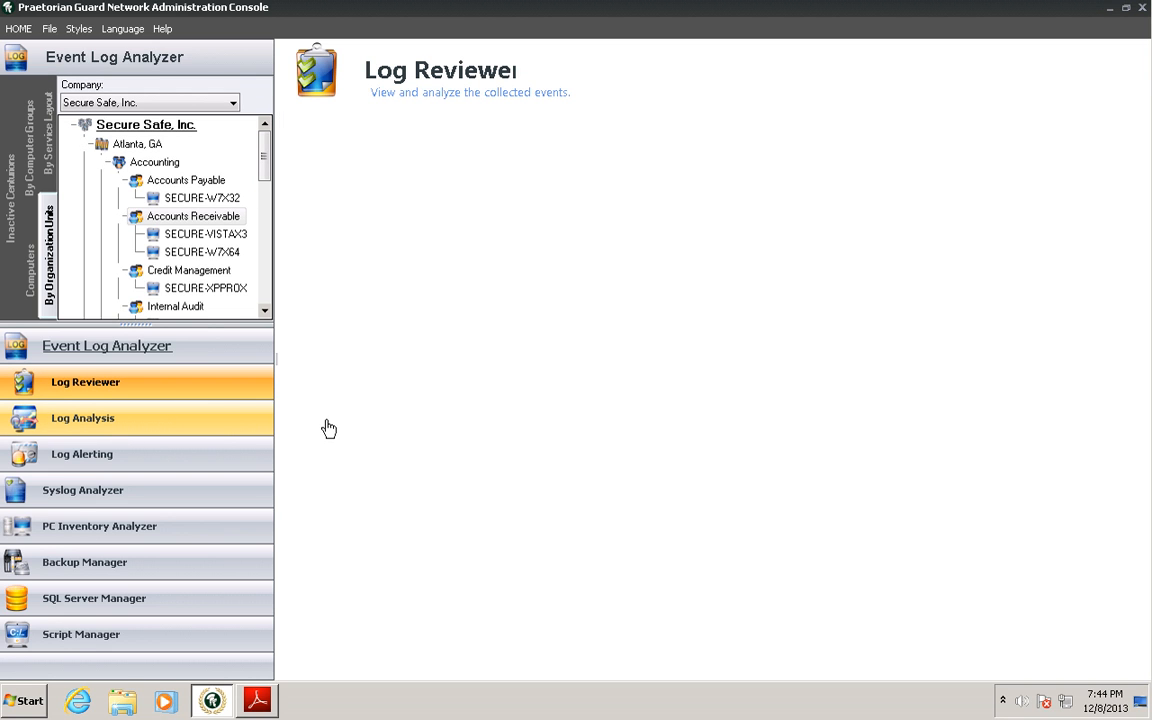
click(45, 235)
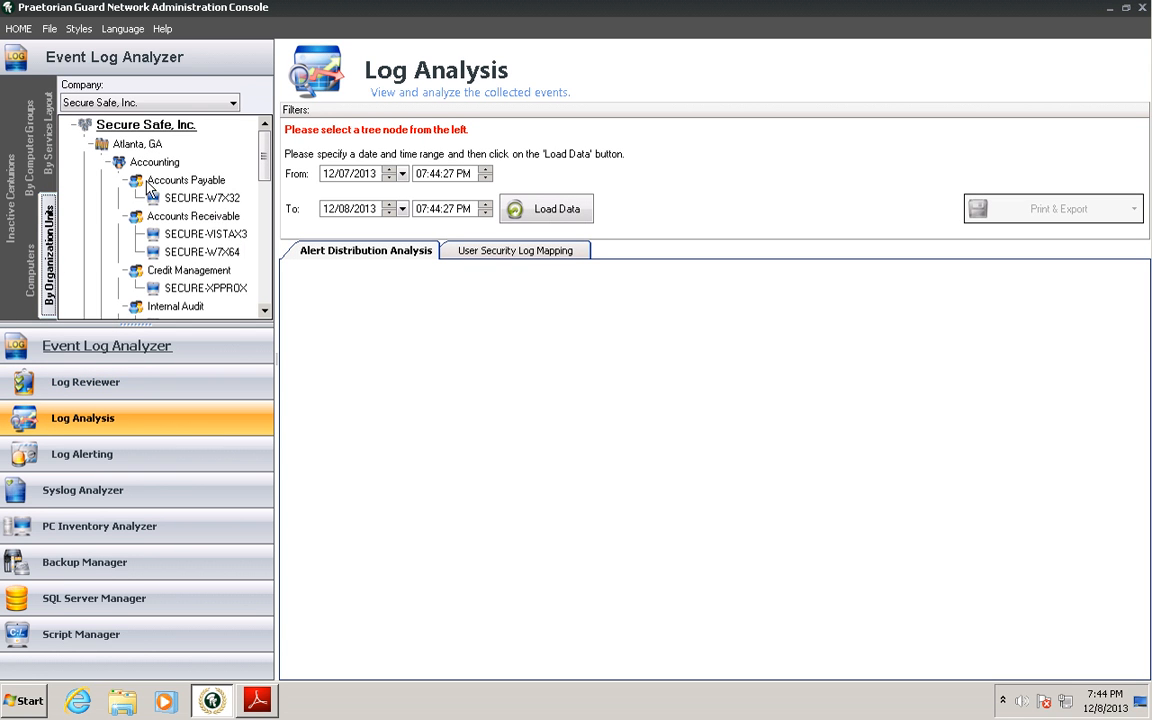
click(196, 217)
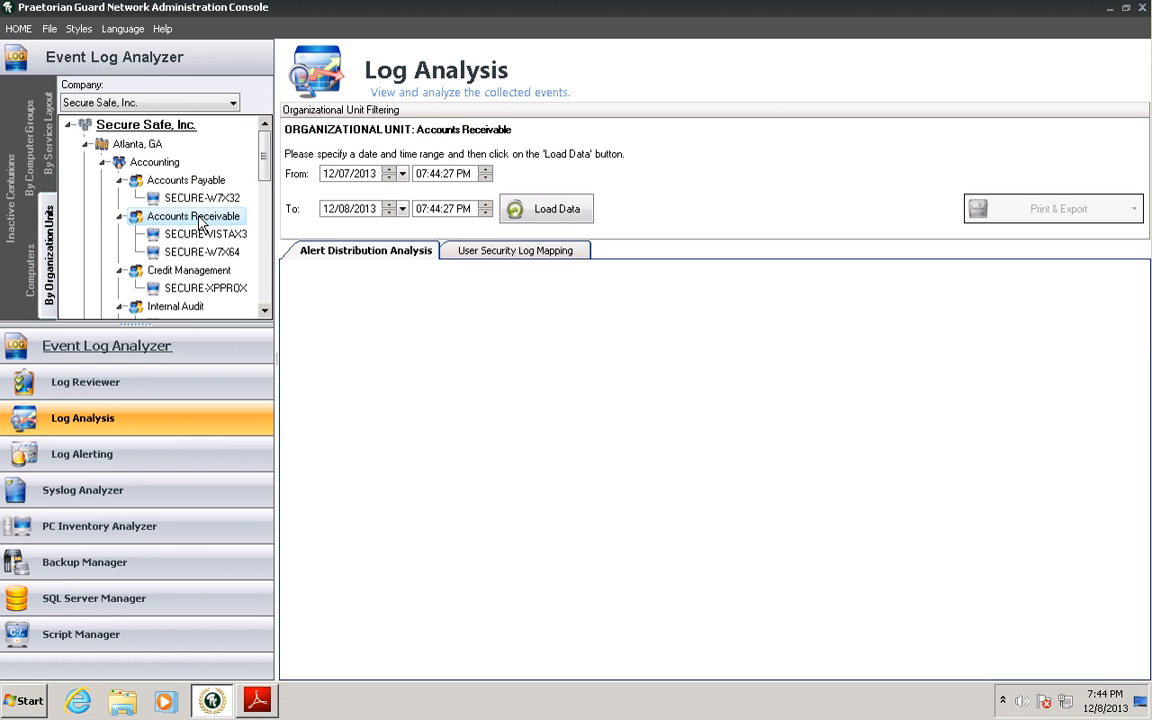
click(563, 212)
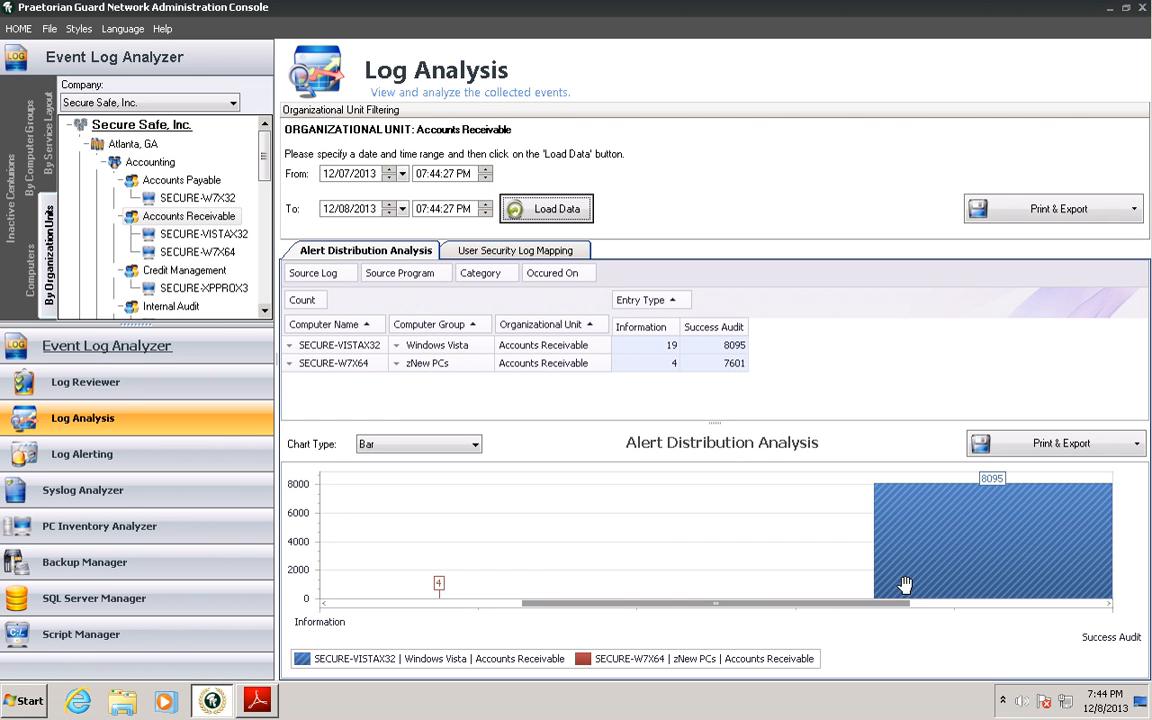
- Examine the Success Audit bars of SECURE-VISTAX32 and SECURE-W7X64 in the Alert Distribution Analysis chart
click(1015, 582)
drag(870, 607, 1075, 612)
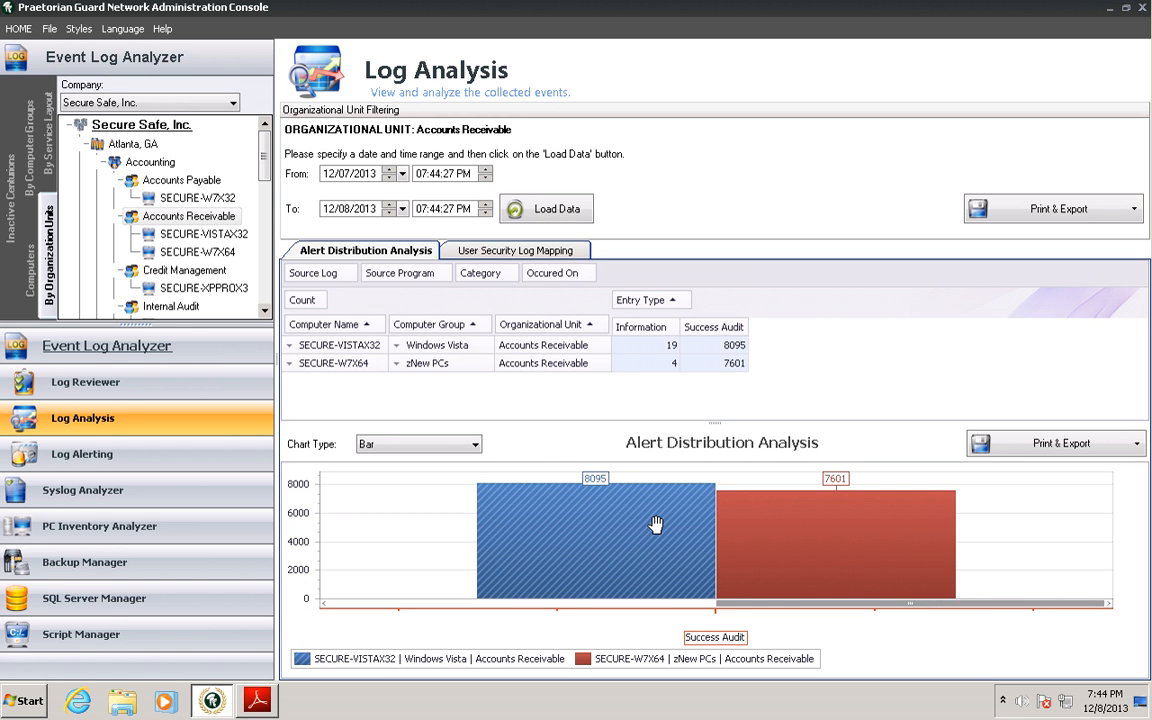
click(596, 527)
click(822, 537)
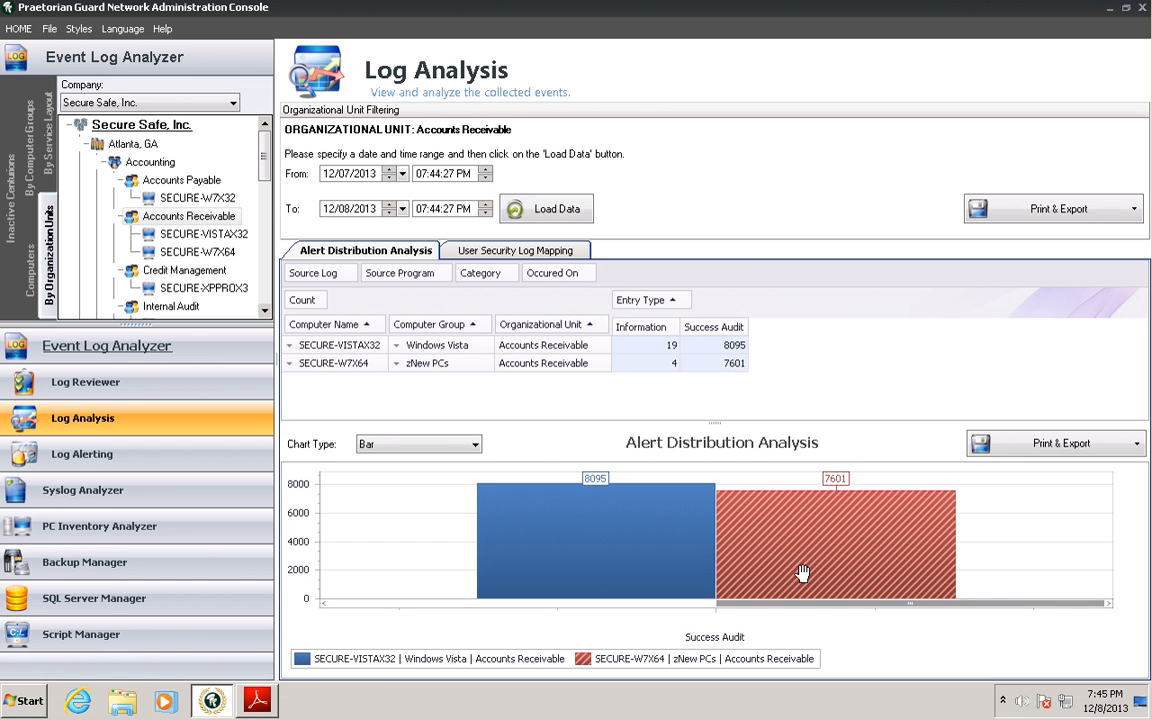
drag(760, 612, 743, 609)
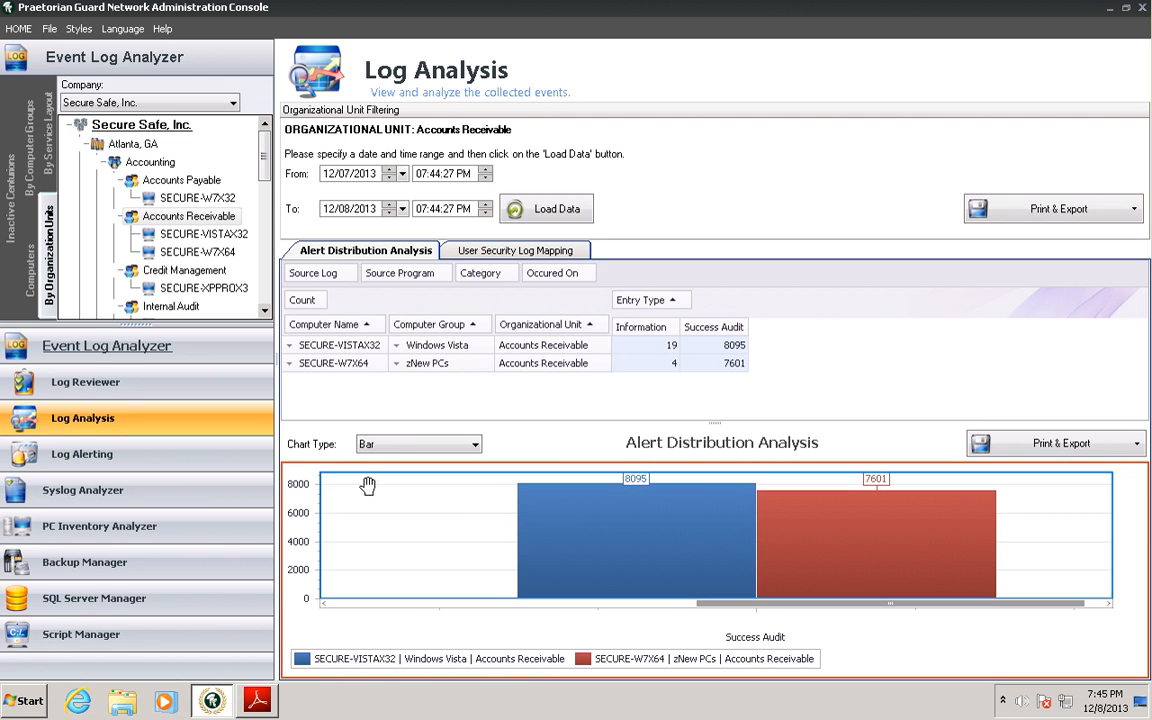
- Load the User Security Log Mapping for Accounts Receivable and examine the SECURE-VISTAX32 bar in its chart
click(508, 251)
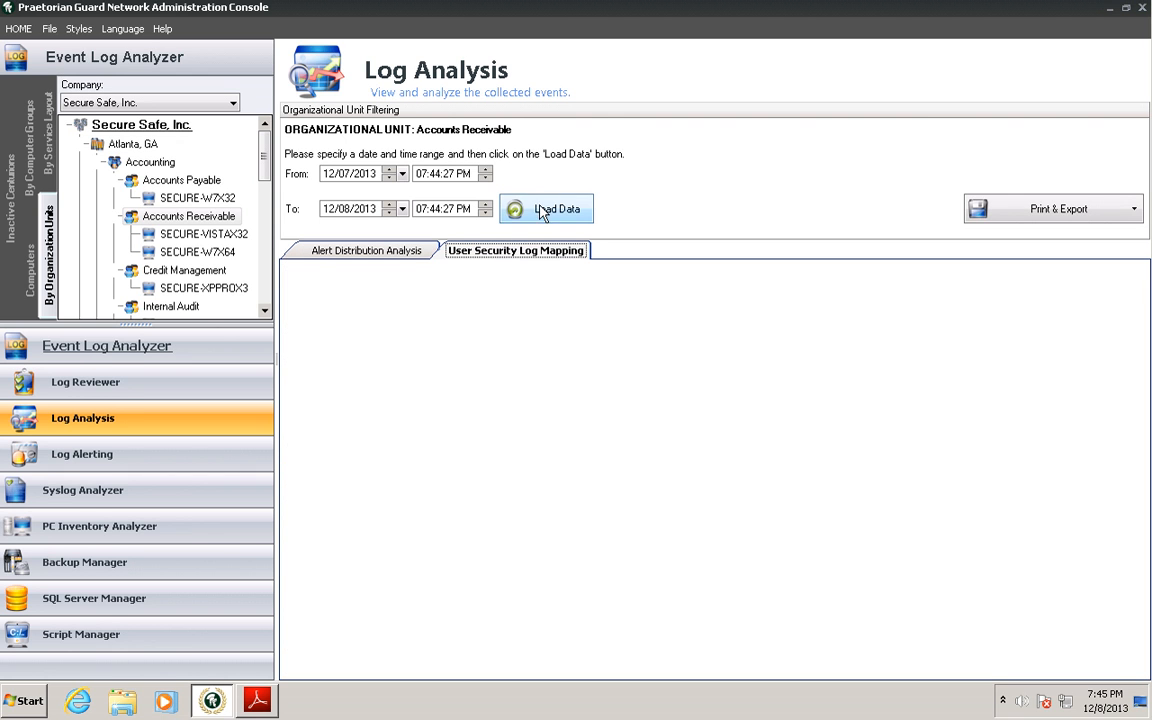
click(545, 213)
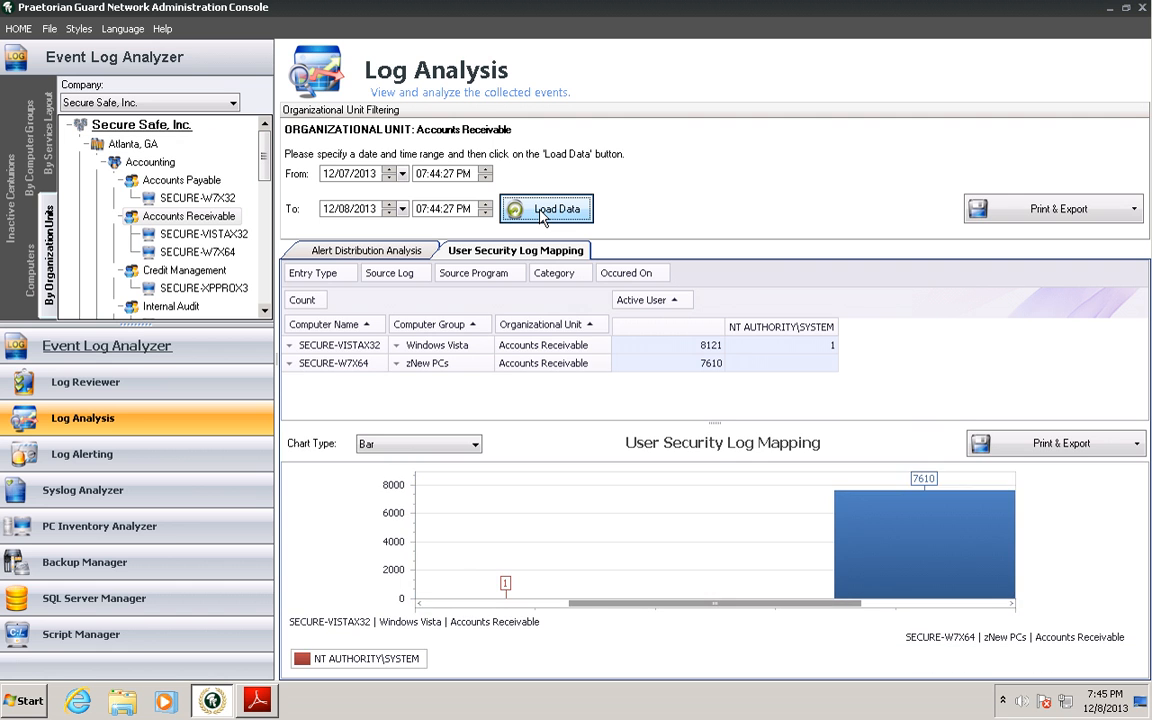
drag(658, 607, 551, 604)
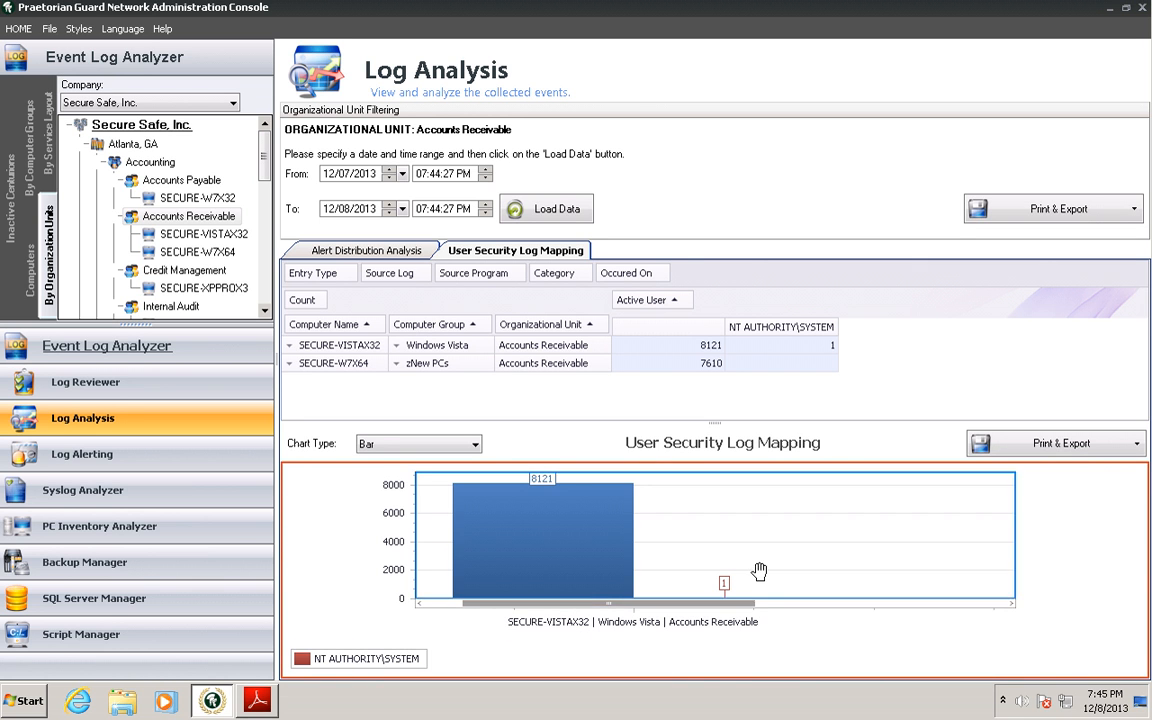
click(960, 604)
drag(961, 604, 473, 616)
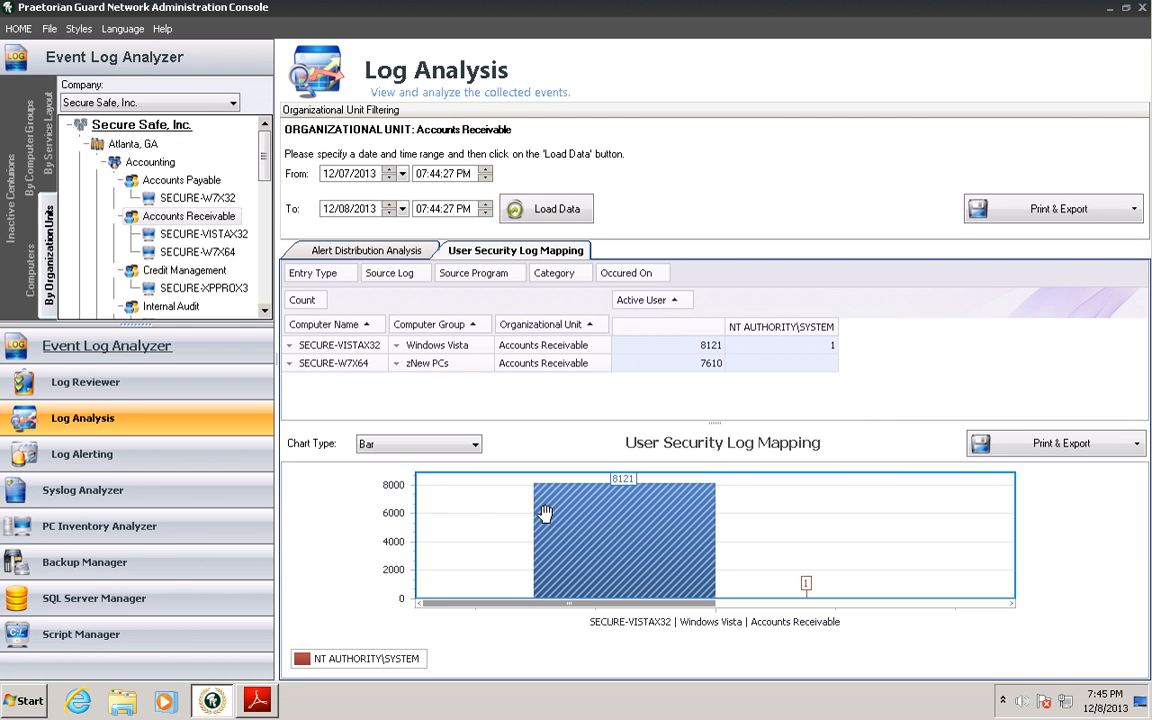
- Edit the Critical Alerts log alert and add SECURE-EXCH through SECURE-VISTAX32 under SECURE-PGTRIB as source computers
click(103, 462)
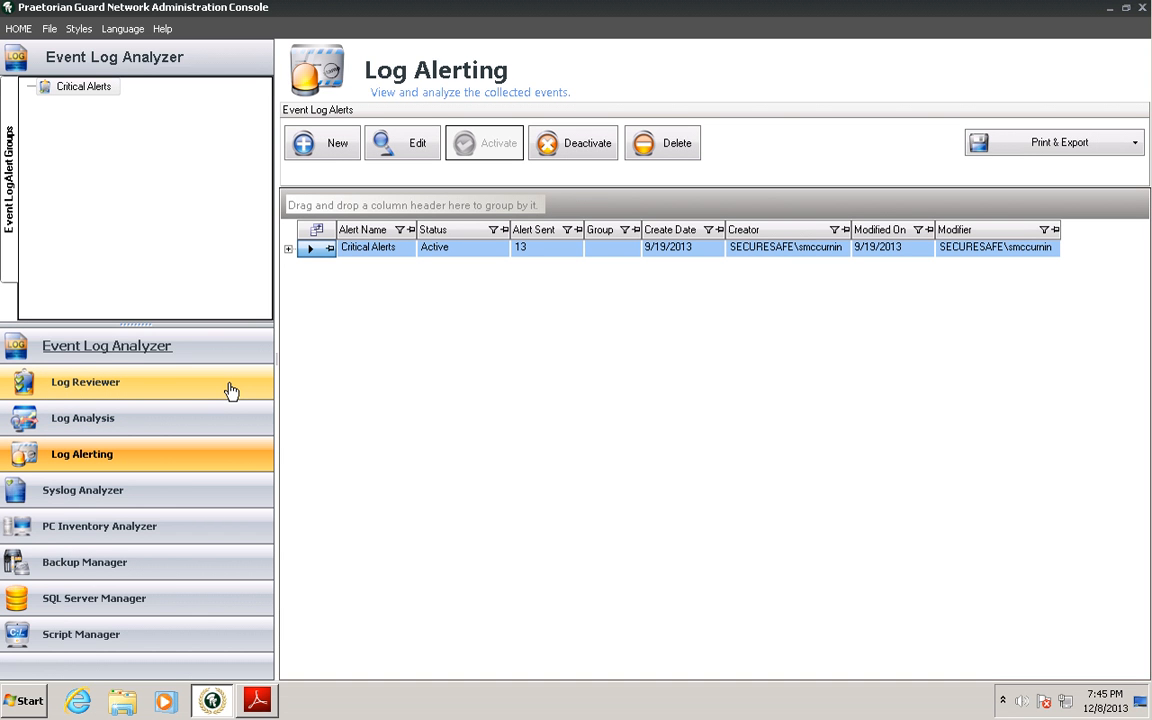
click(372, 255)
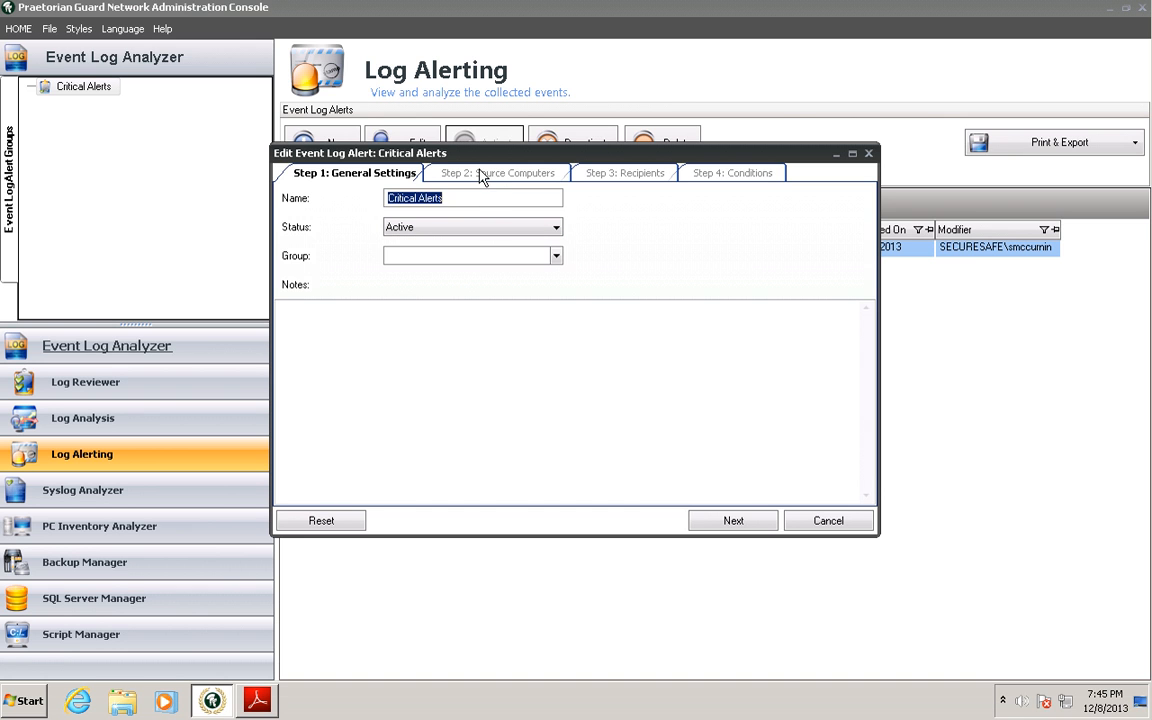
click(733, 521)
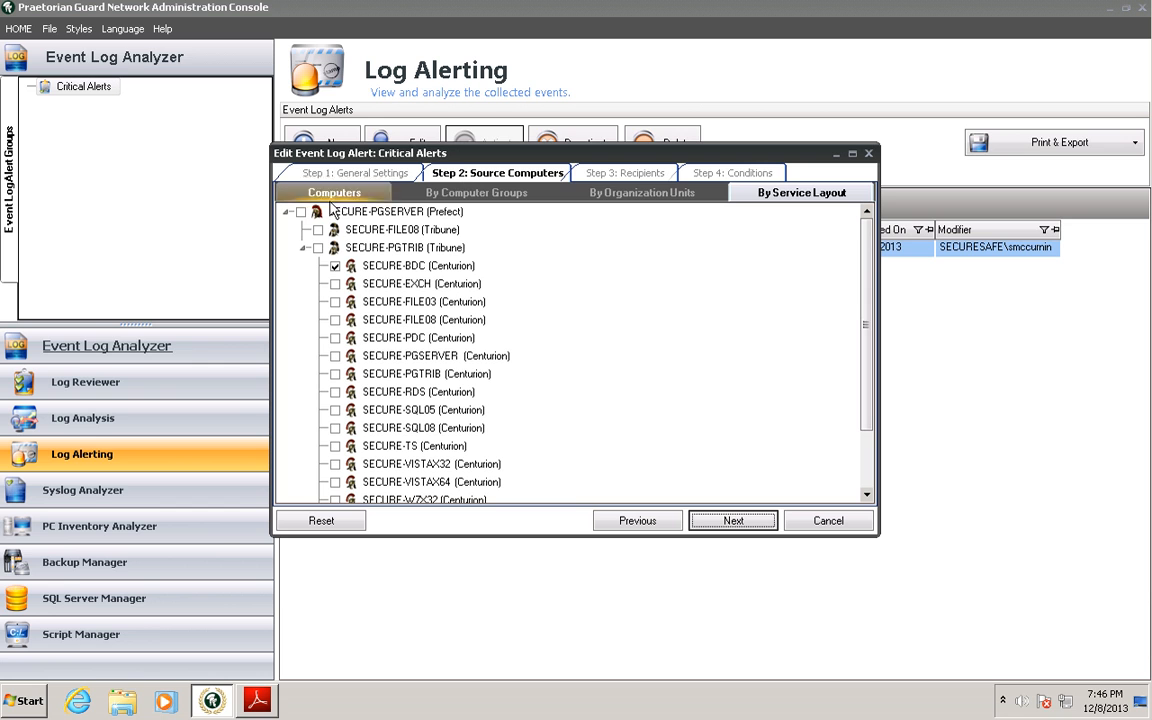
click(317, 250)
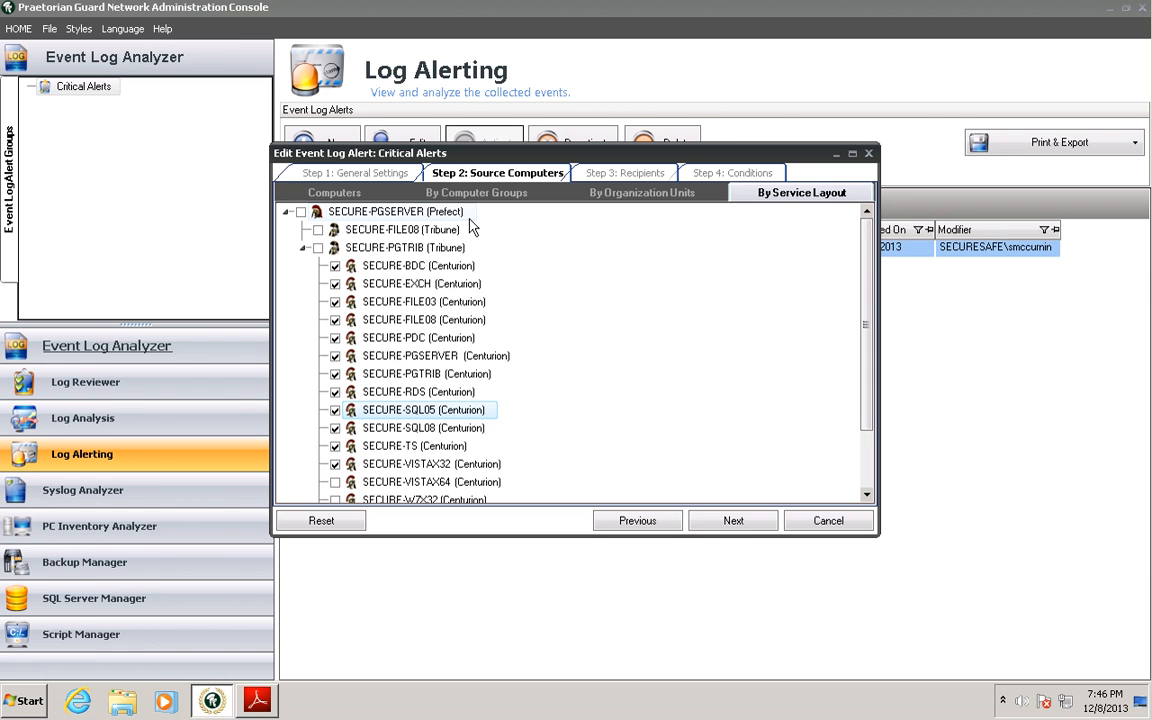
- Check the alert's source computers in the plain computer list, by computer groups and by organization units
click(377, 192)
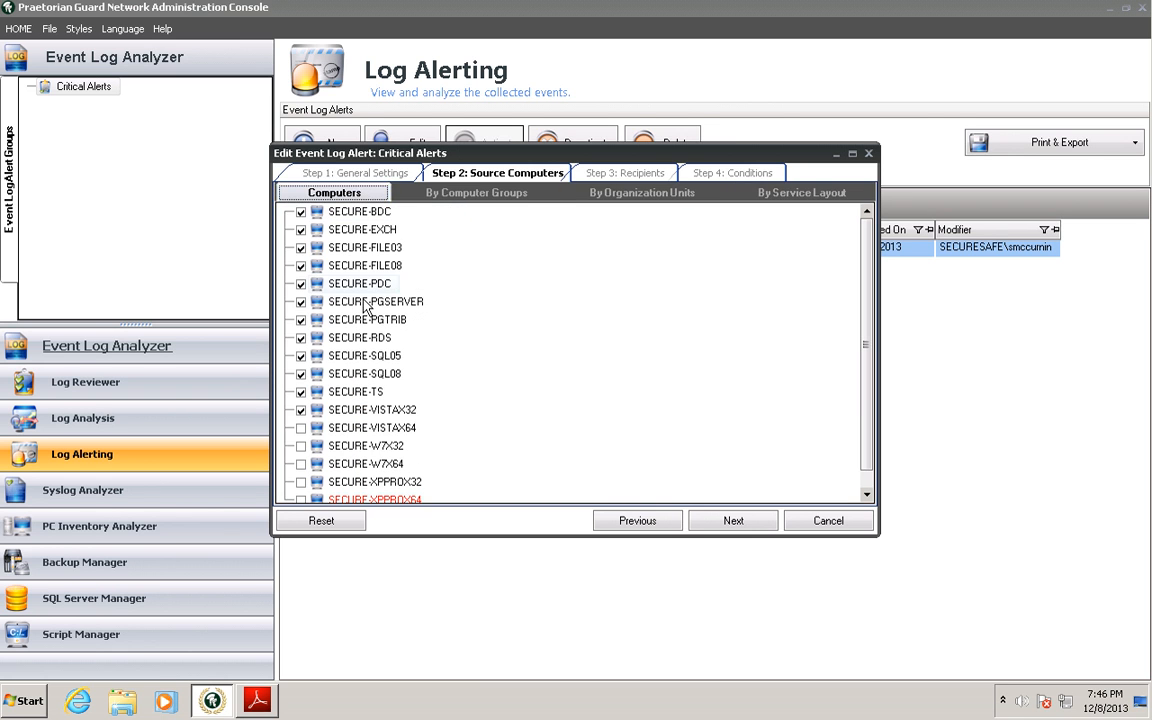
click(494, 197)
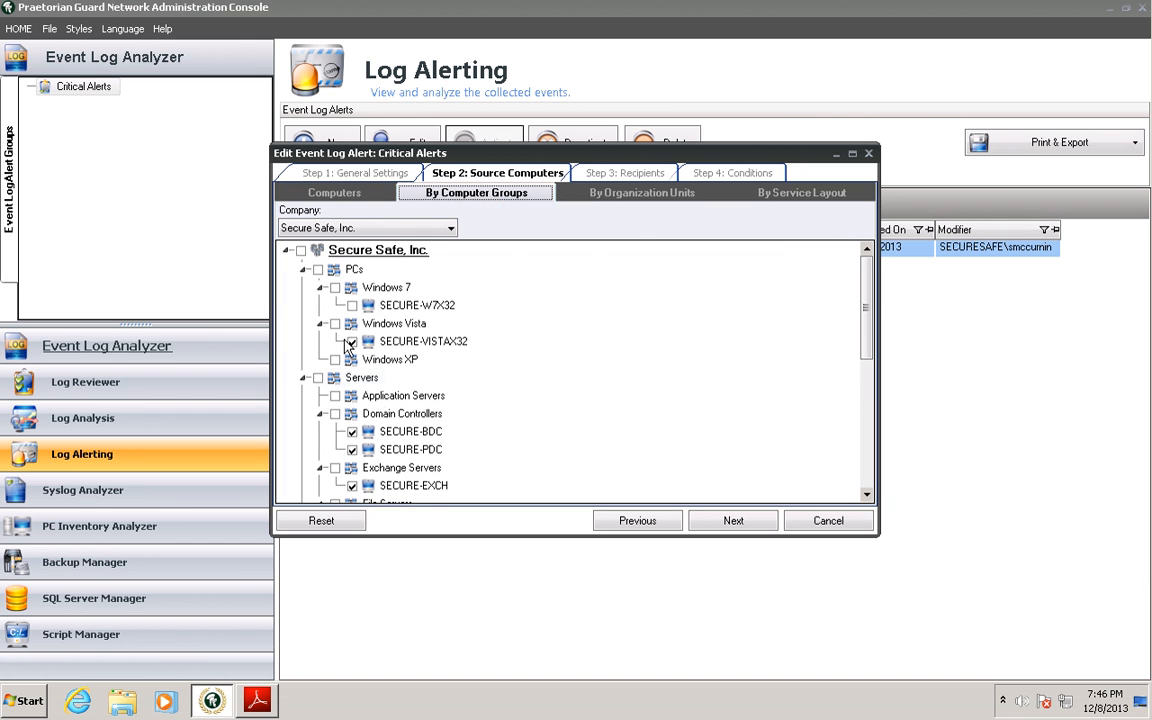
click(641, 196)
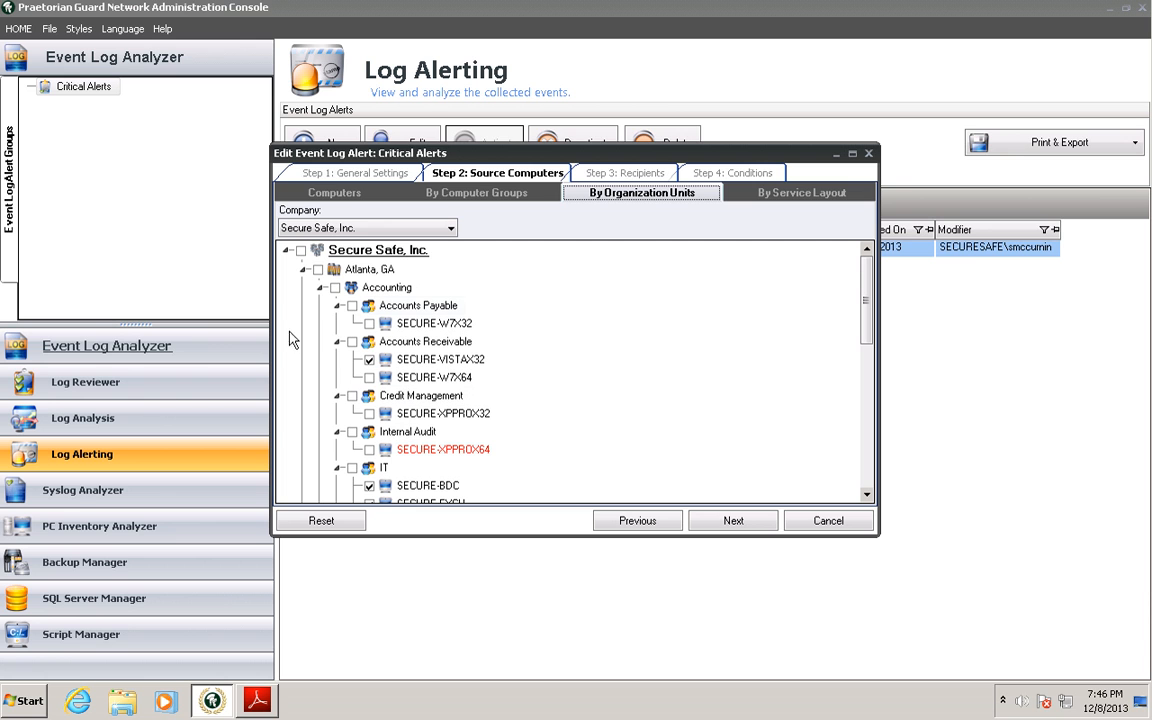
click(520, 197)
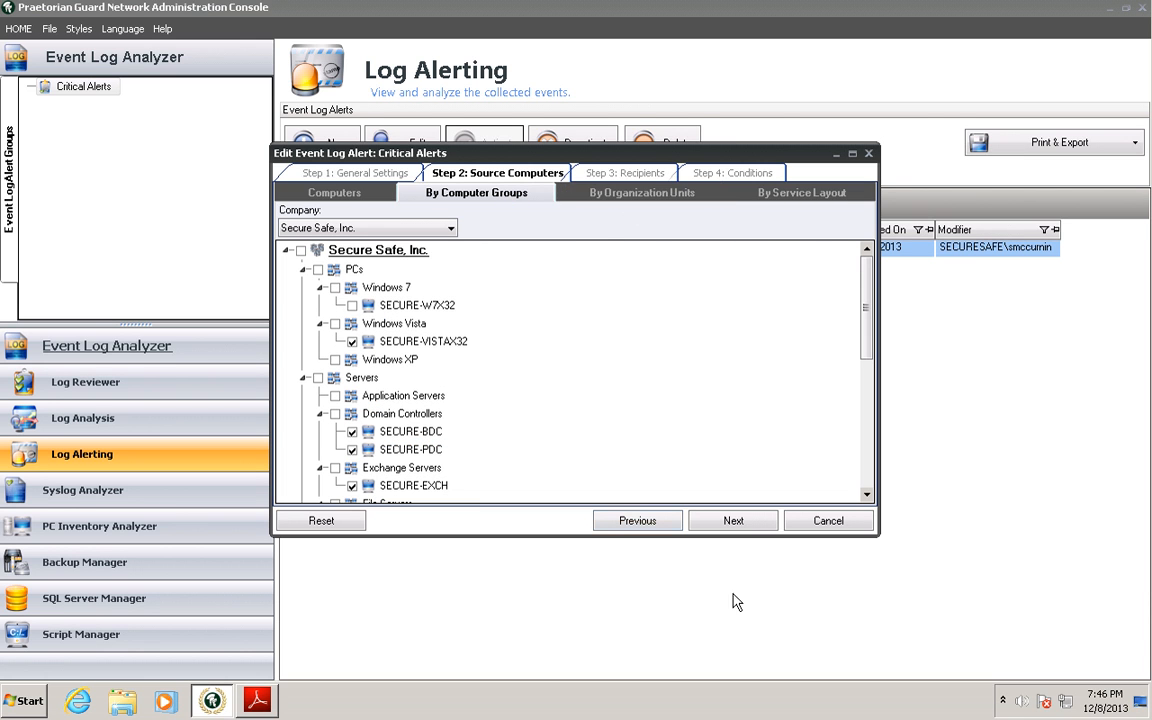
- Proceed to the alert's recipients and review the choices for companies, organizational units, user groups and users
click(734, 521)
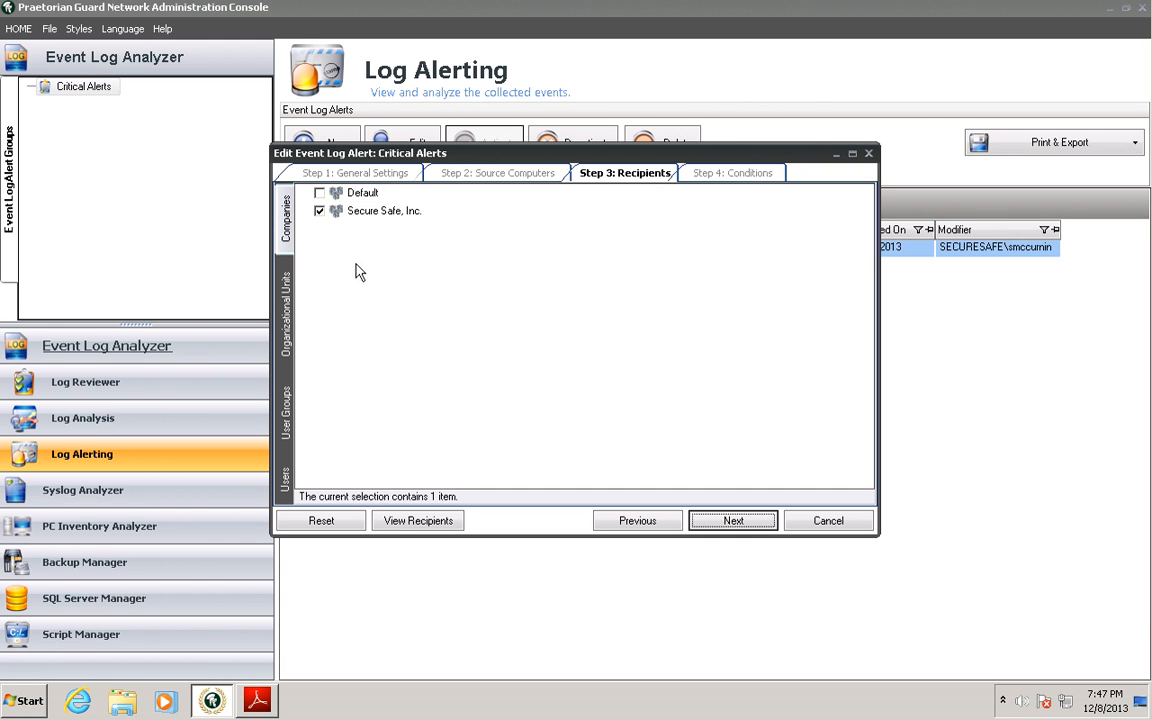
click(284, 328)
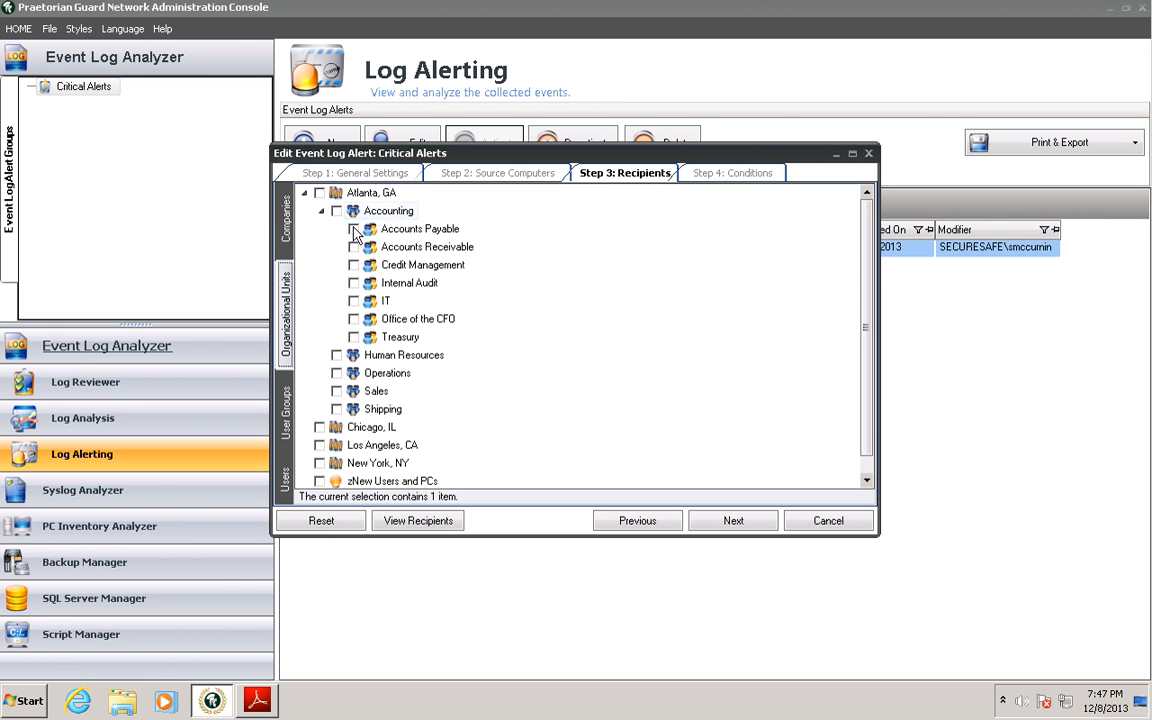
click(287, 420)
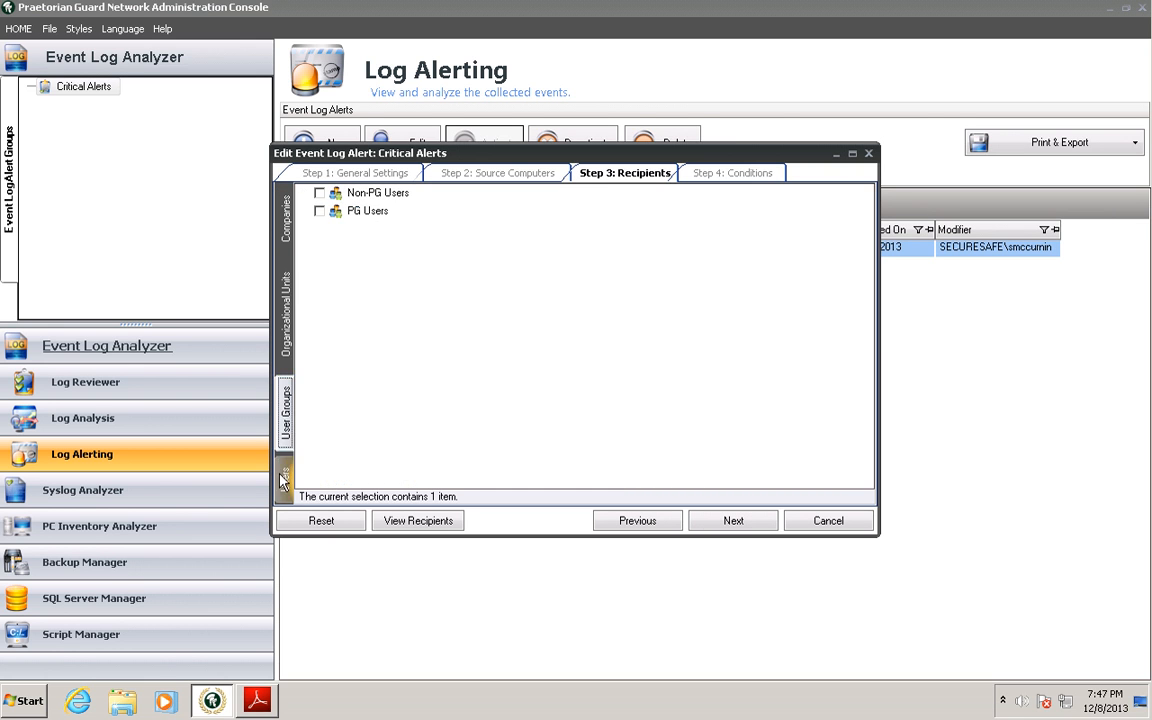
click(285, 478)
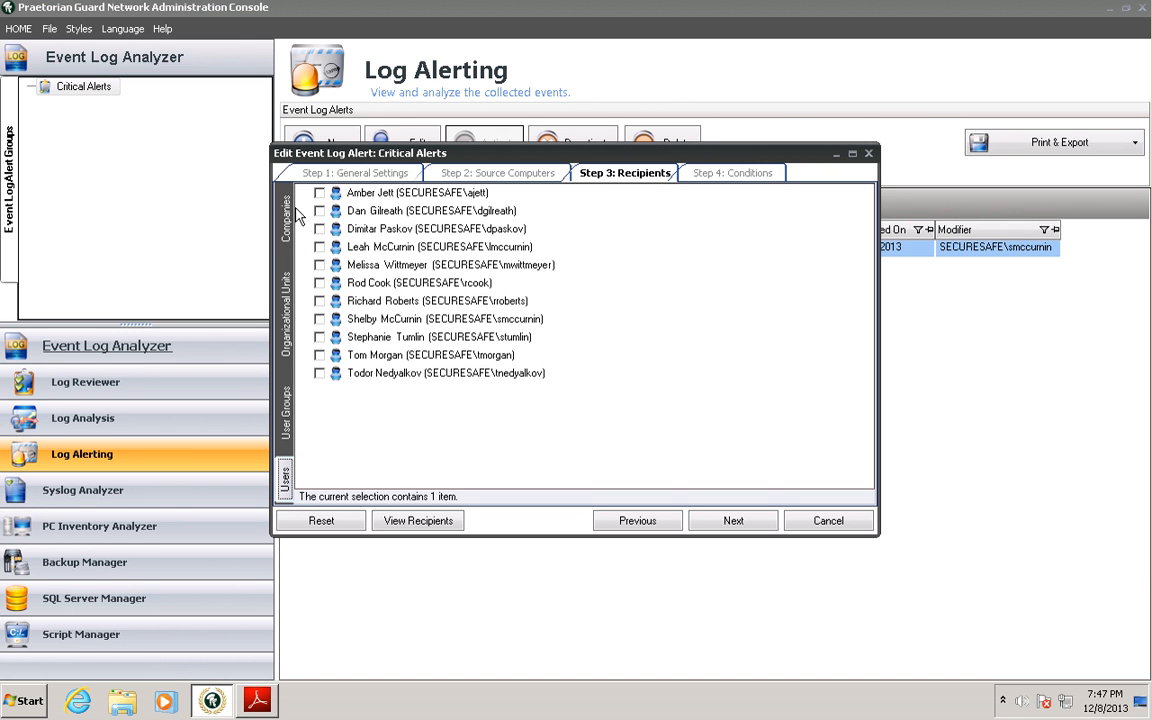
- Proceed to the alert's conditions, select the System log Error condition and save the Critical Alerts alert
click(714, 178)
click(676, 521)
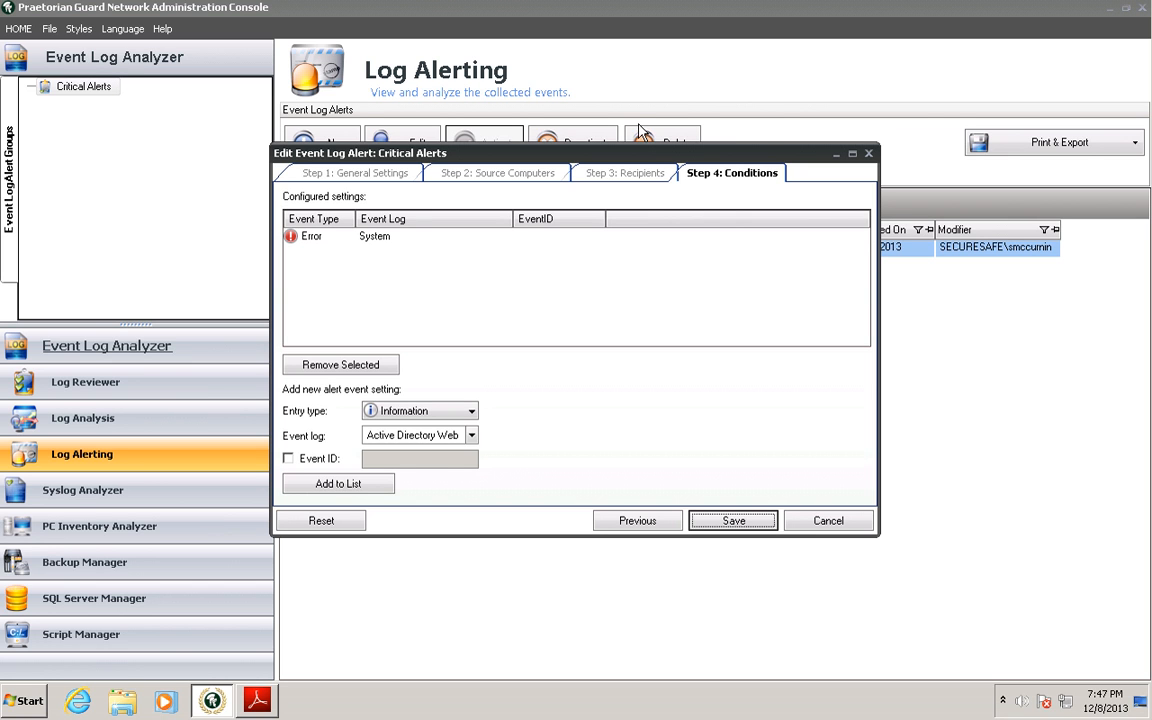
click(322, 243)
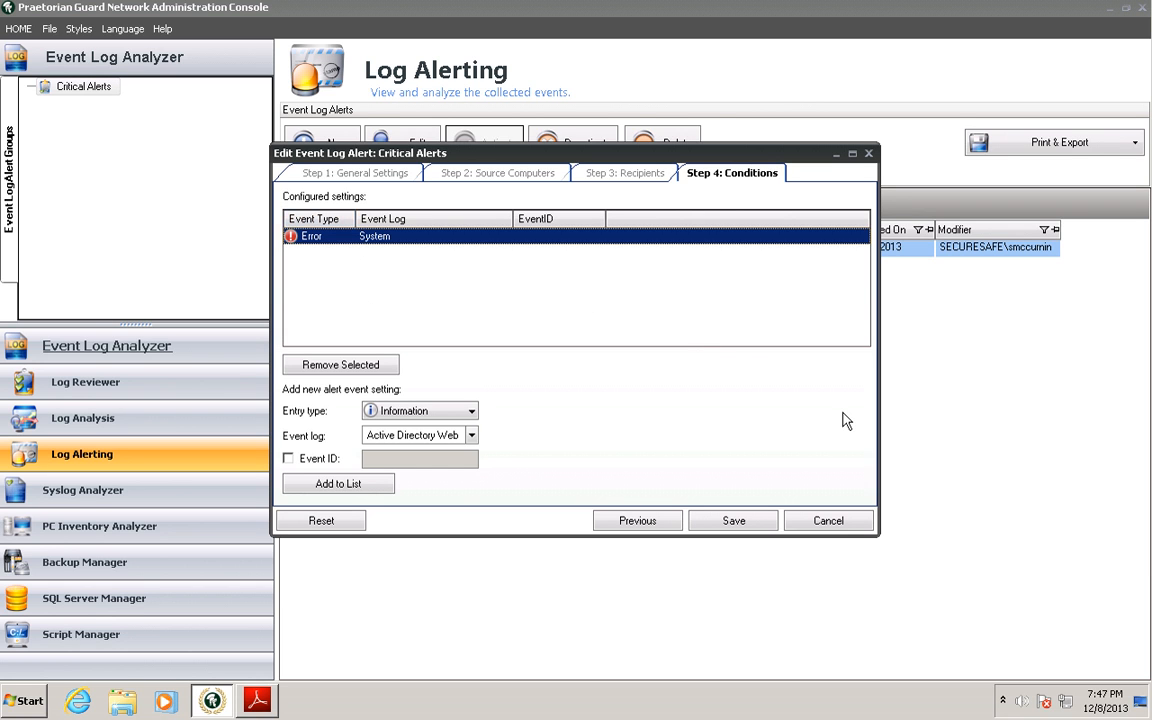
click(735, 522)
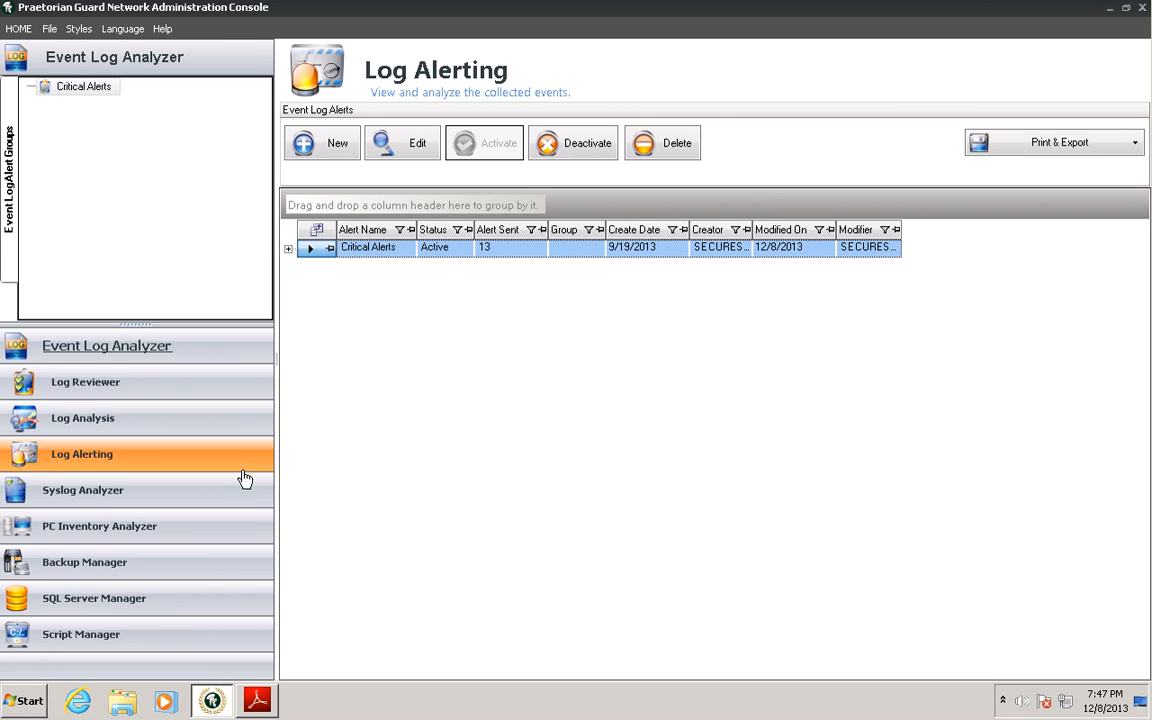
- Look through the Syslog Analyzer's reviewer, analysis, alerting and hosts setup sections
click(193, 507)
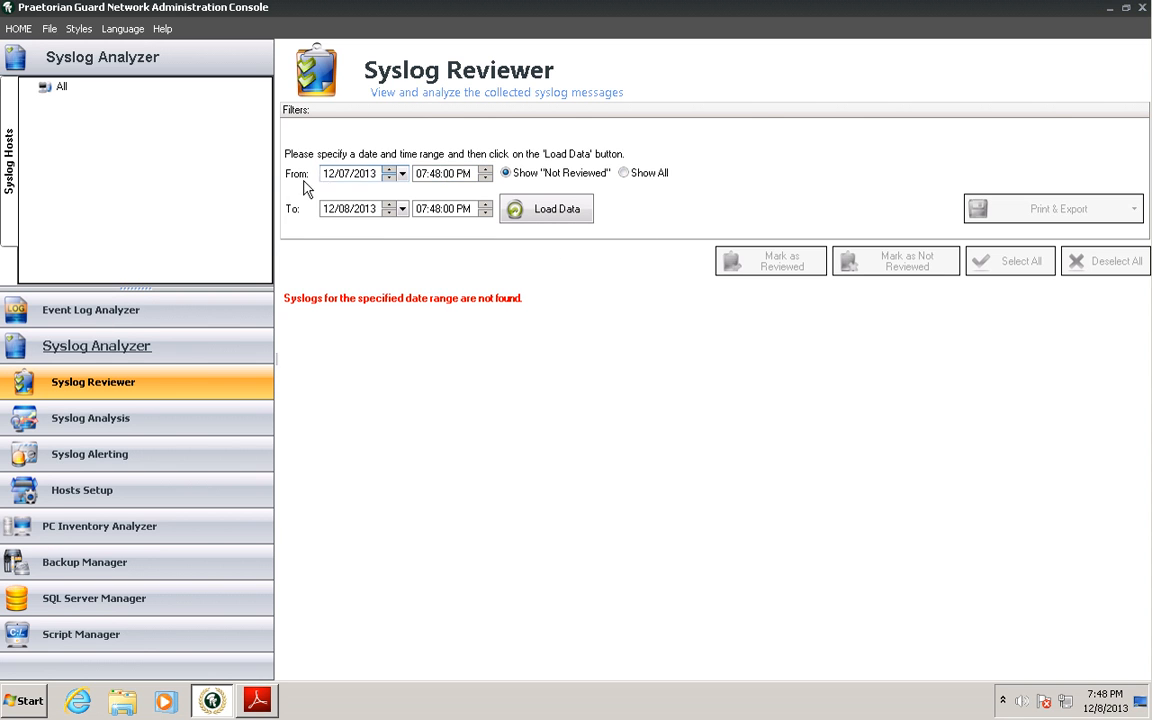
click(146, 430)
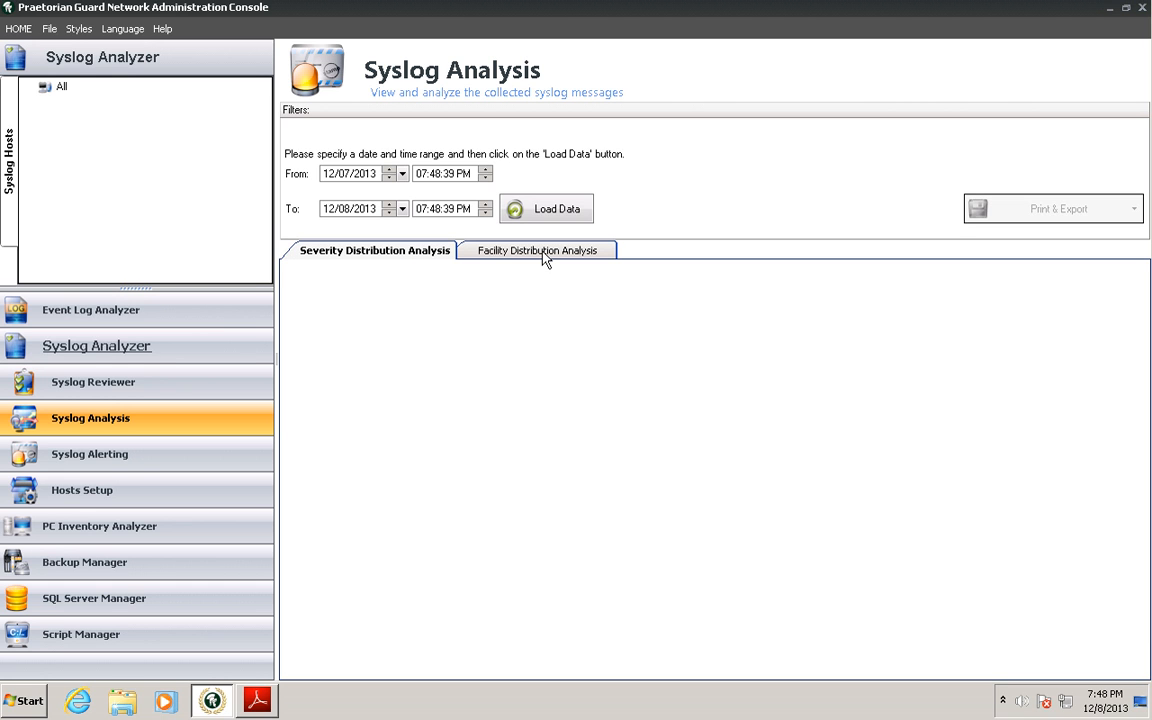
click(118, 458)
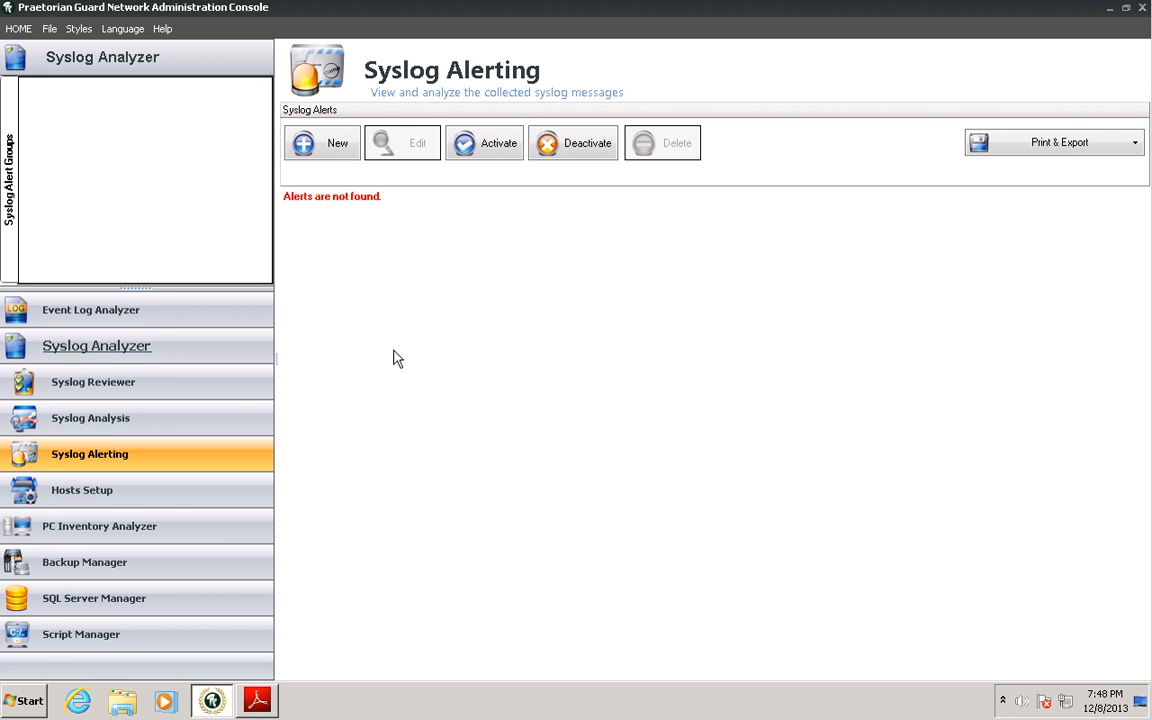
click(127, 494)
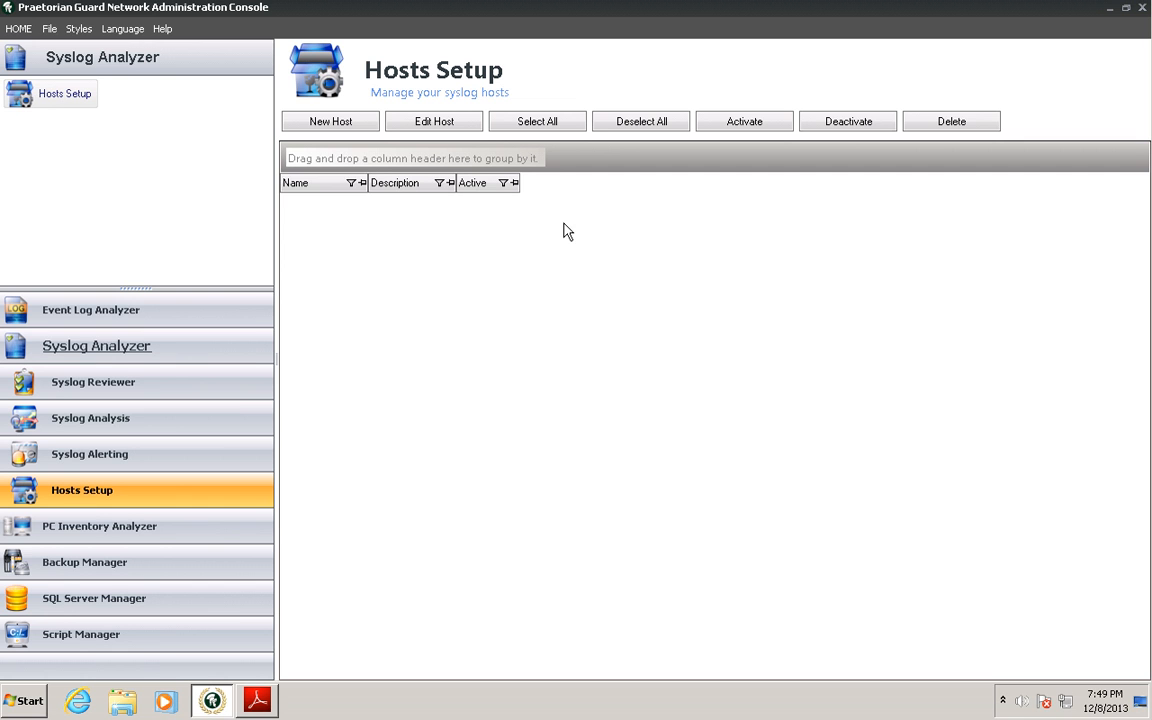
- View the PC Inventory Analyzer summary of SECURE-FILE03 and its hardware inventory
click(141, 537)
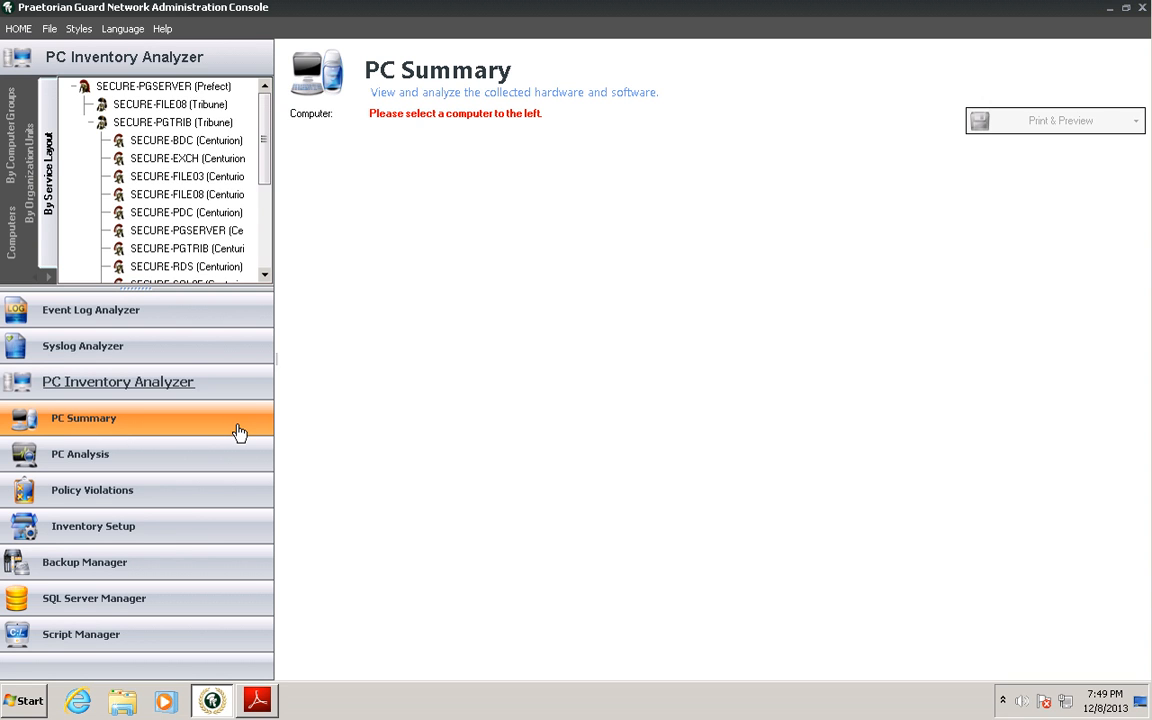
click(199, 180)
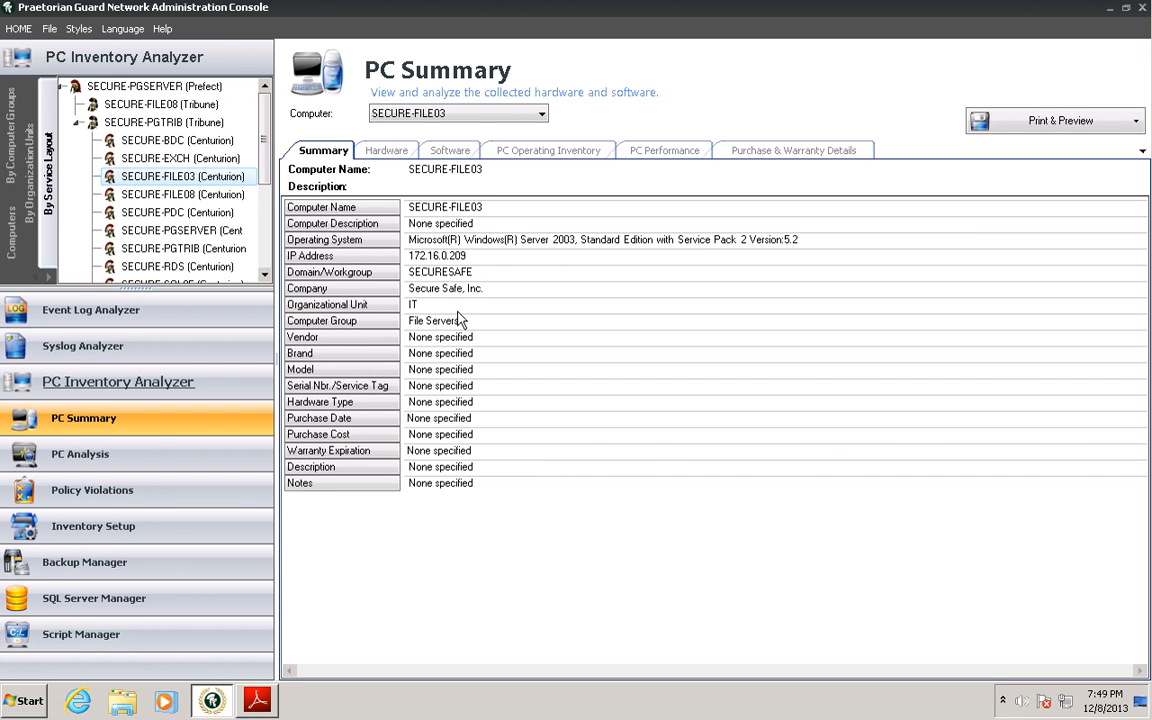
click(388, 153)
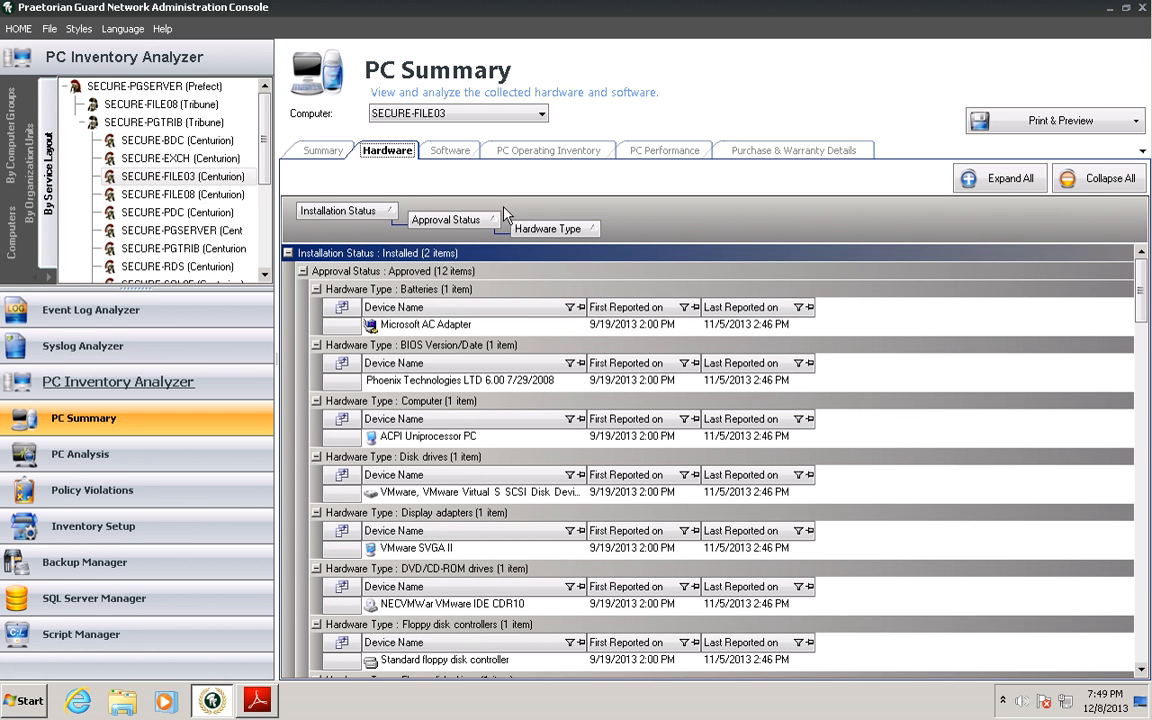
- View SECURE-FILE03's software inventory and the environment variables details in its operating inventory
click(452, 155)
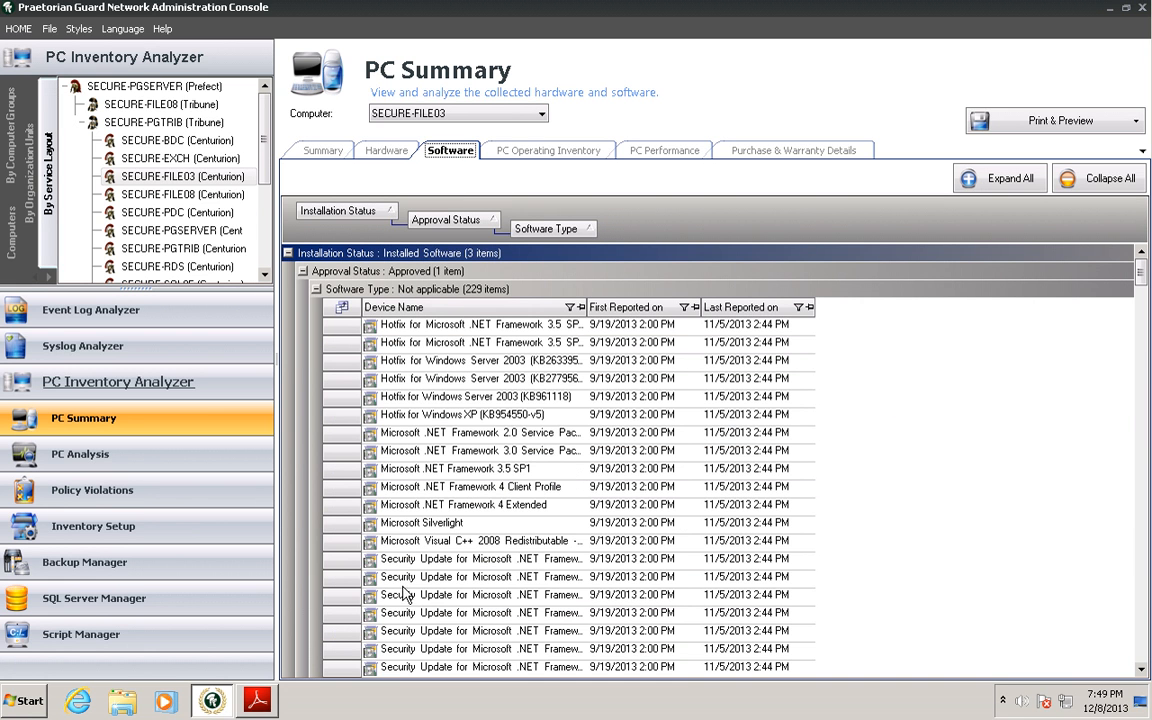
click(524, 153)
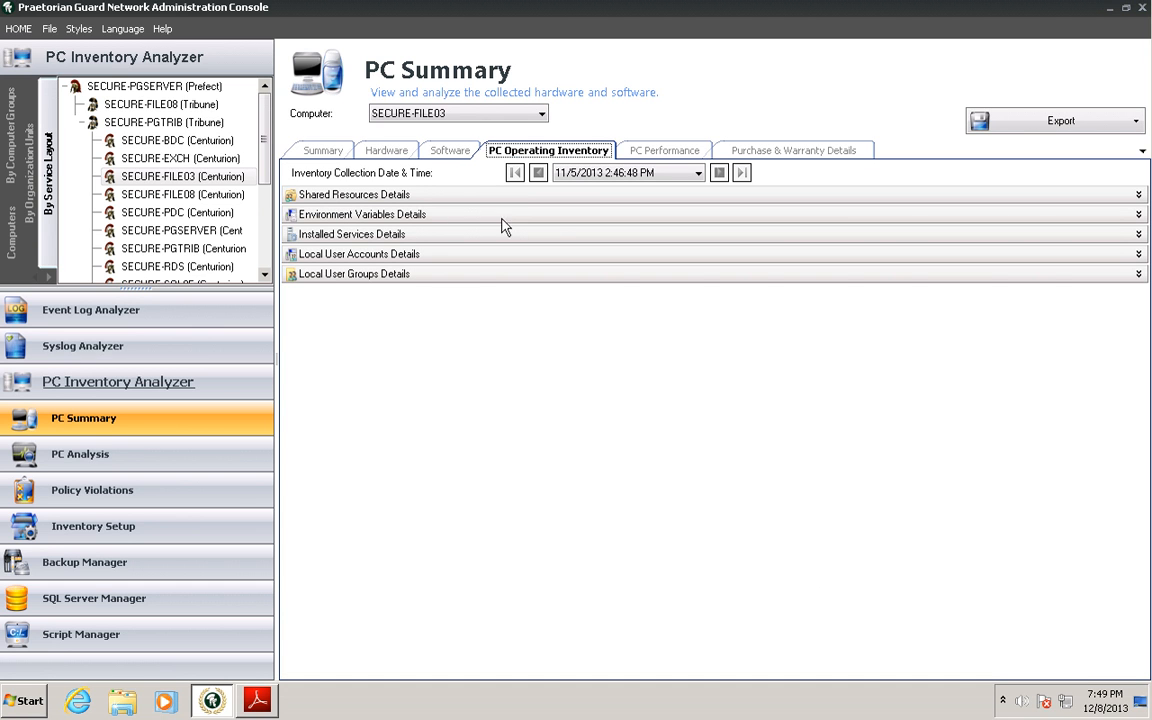
click(303, 213)
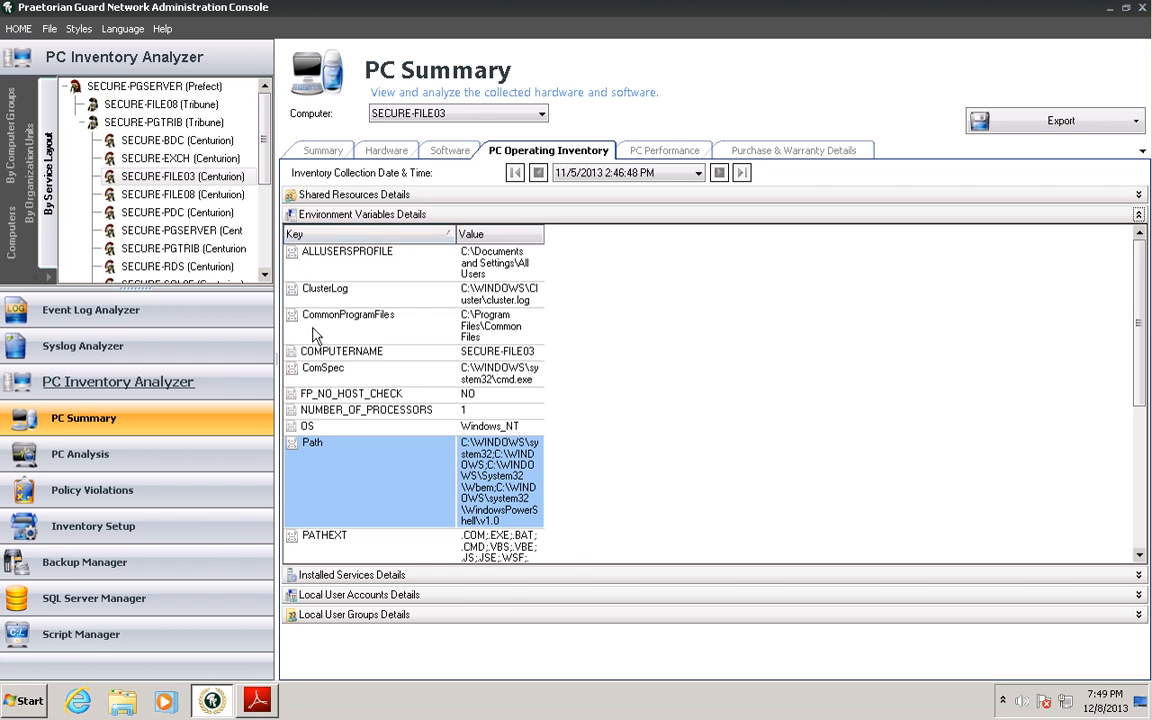
click(285, 214)
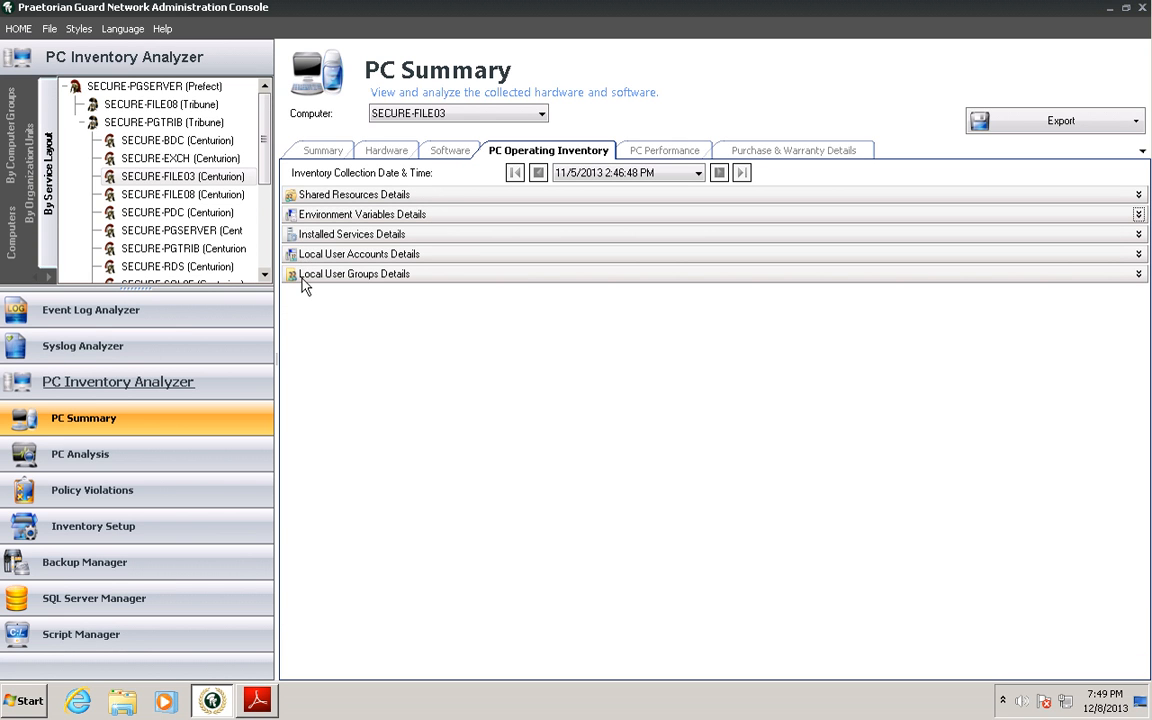
- Load SECURE-FILE03's performance charts for Drive C (NTFS) from 12/07/2013 to 12/08/2013, and view its purchase and warranty details
click(665, 152)
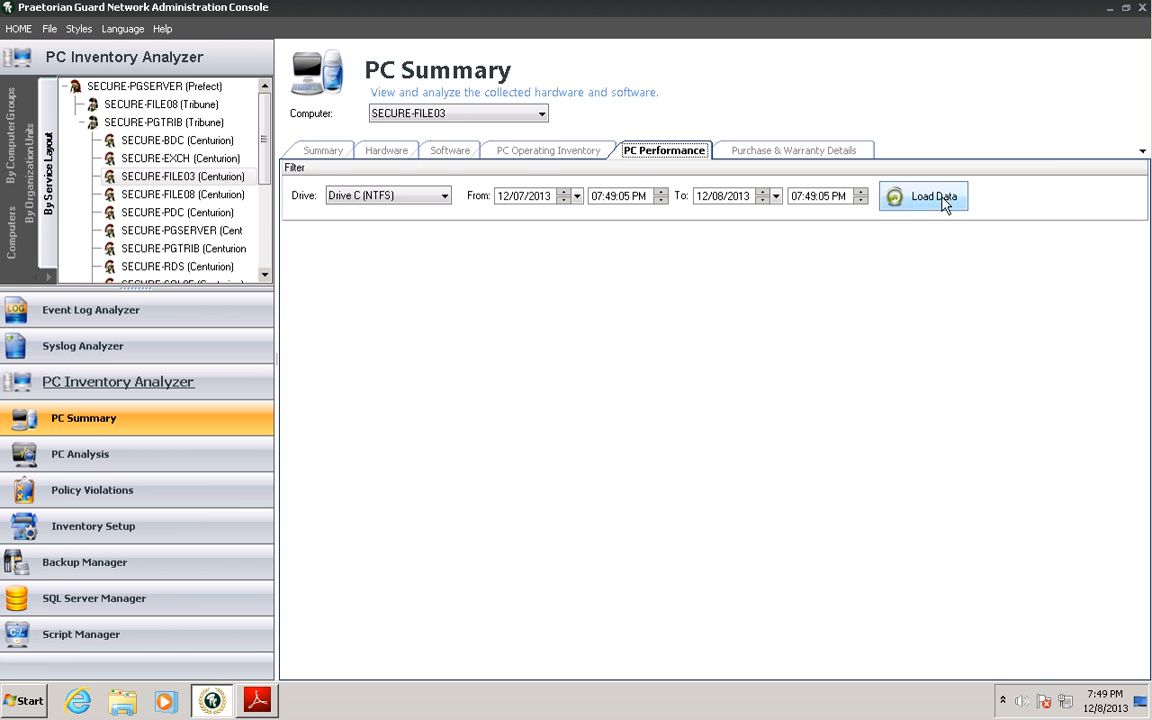
click(929, 202)
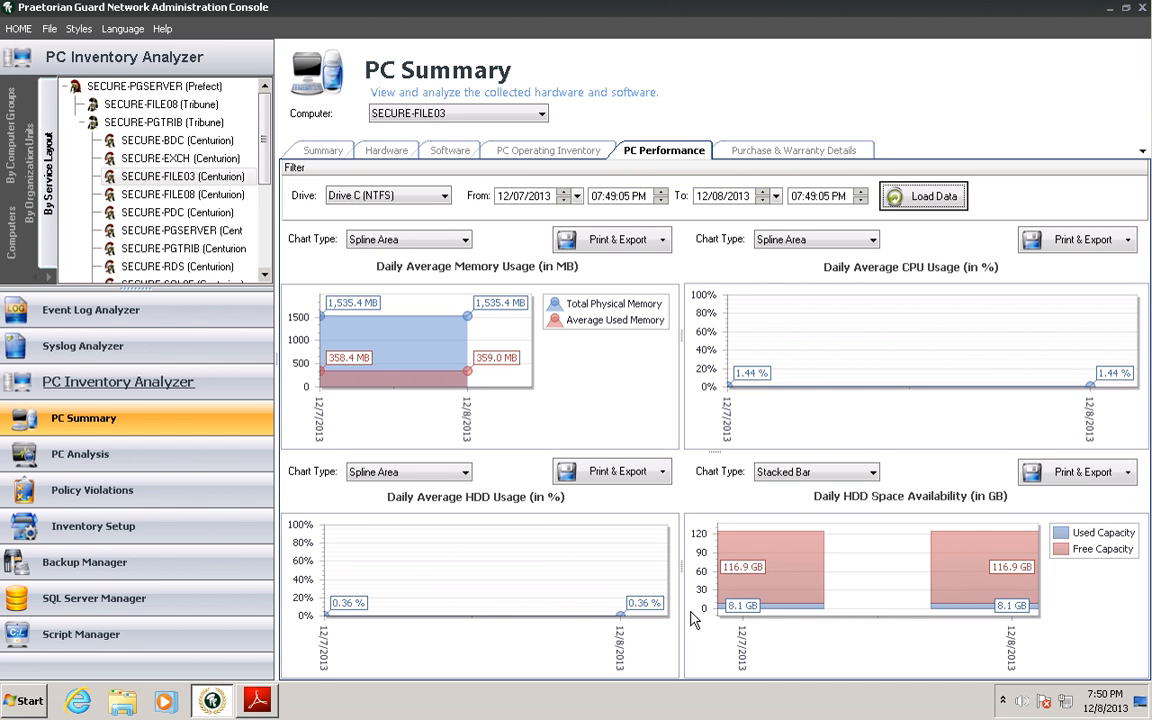
click(776, 153)
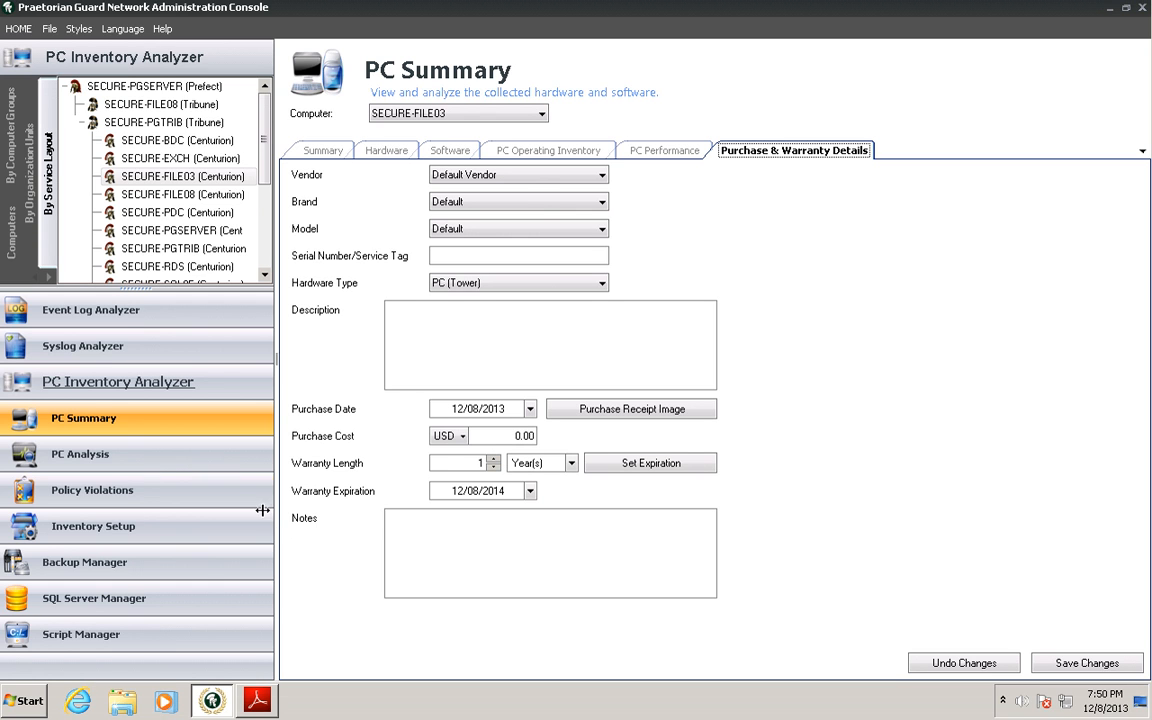
- Load the PC Analysis hardware listing for the Accounts Receivable organizational unit and switch the listing type to Software
click(183, 468)
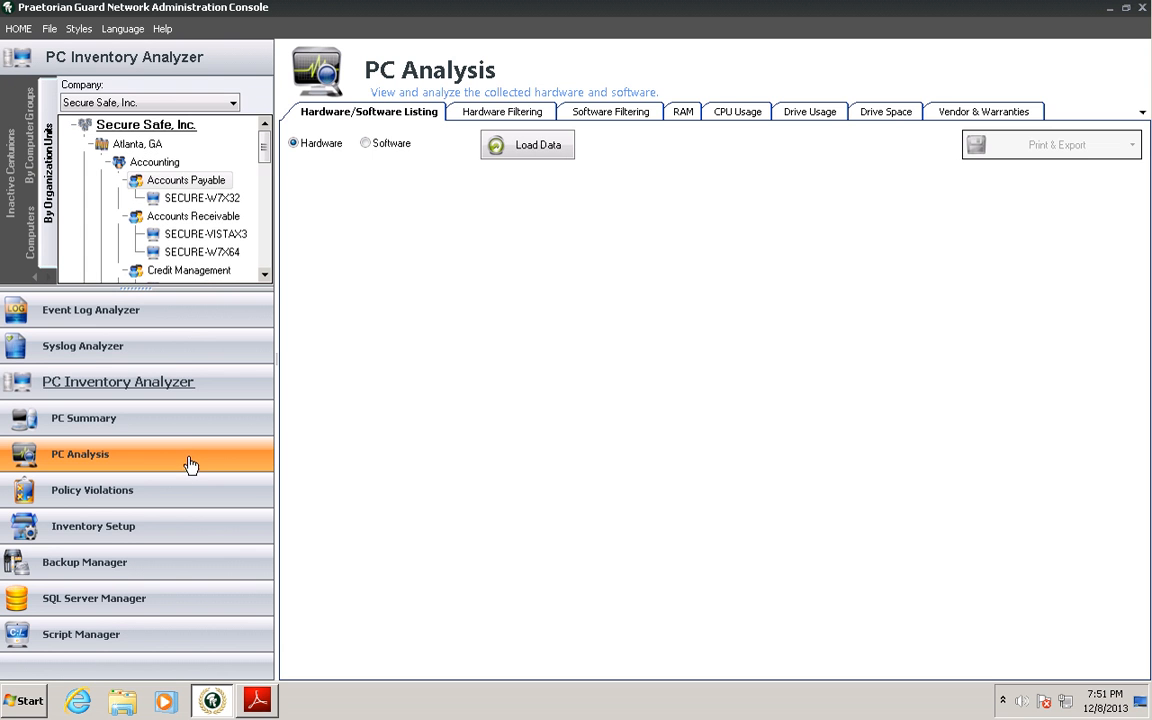
click(145, 216)
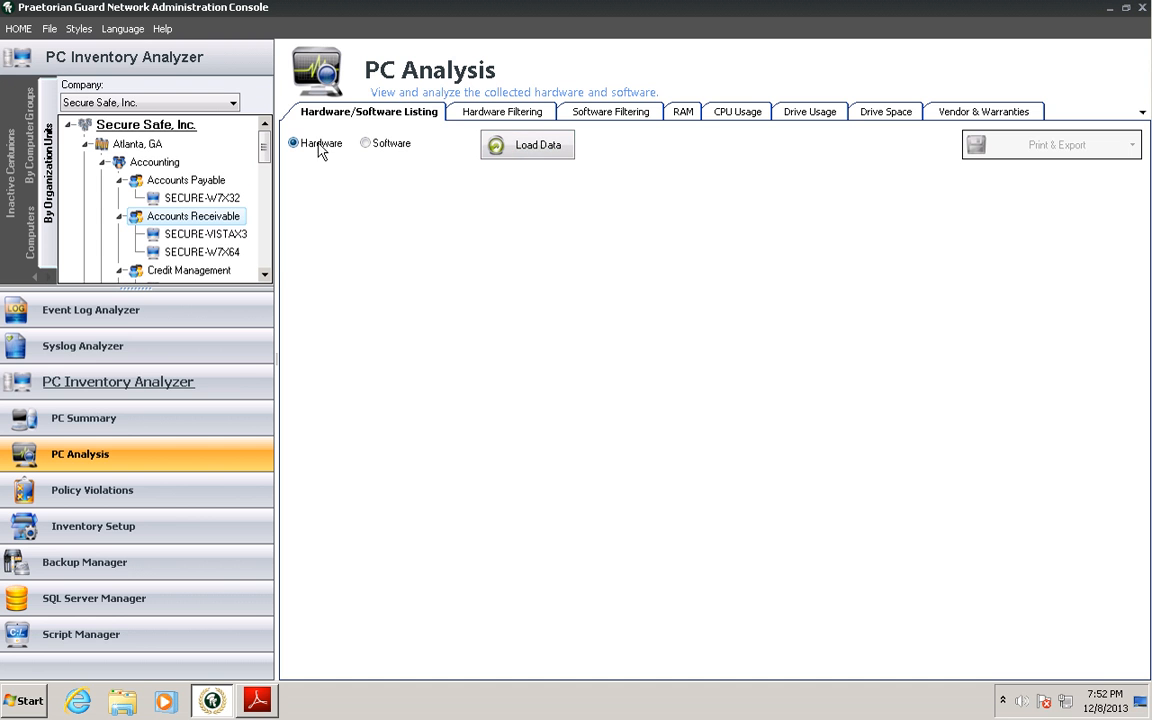
click(518, 148)
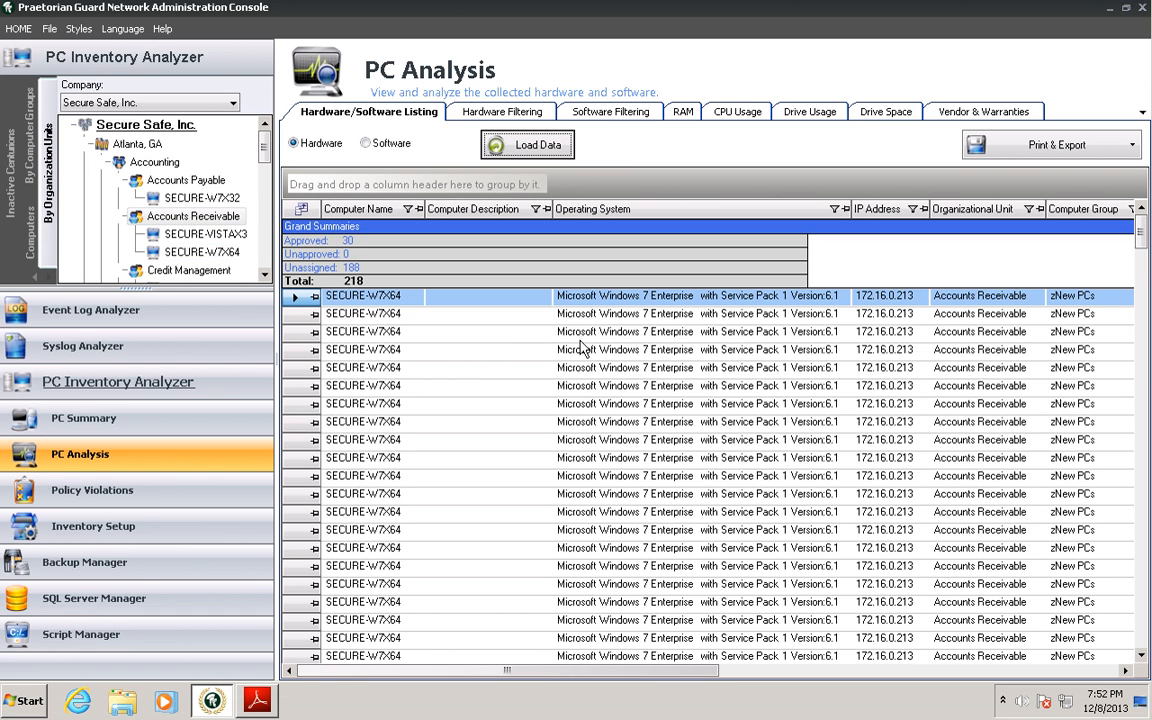
click(440, 352)
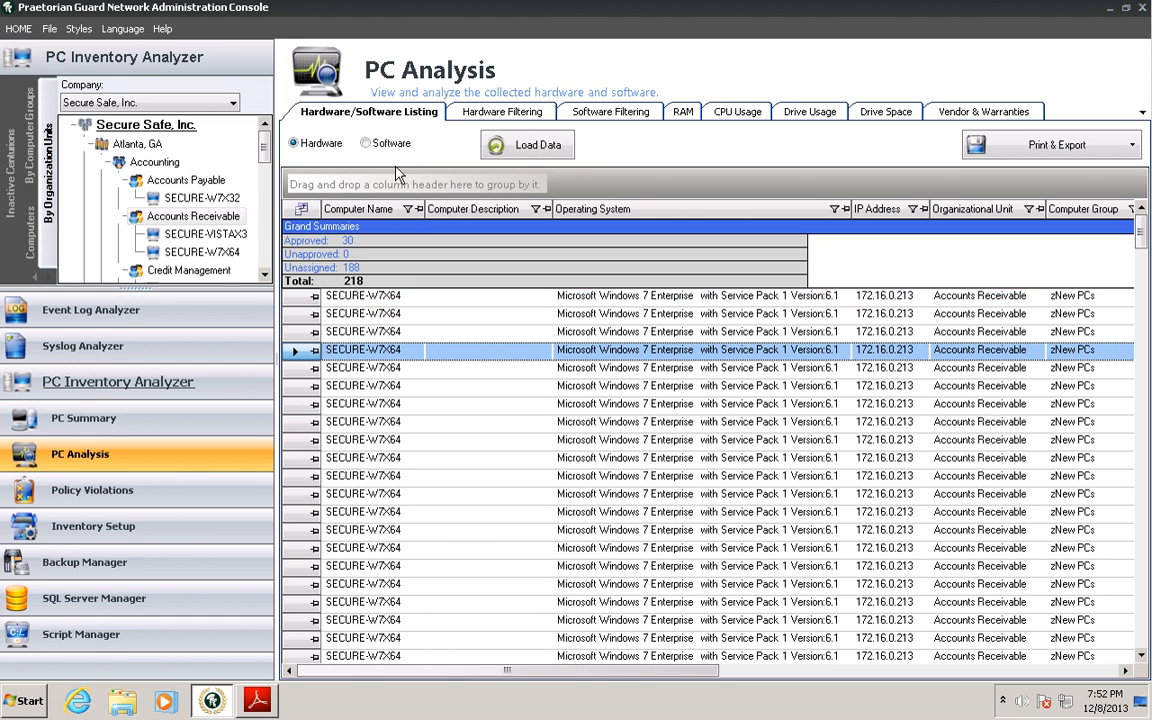
click(390, 144)
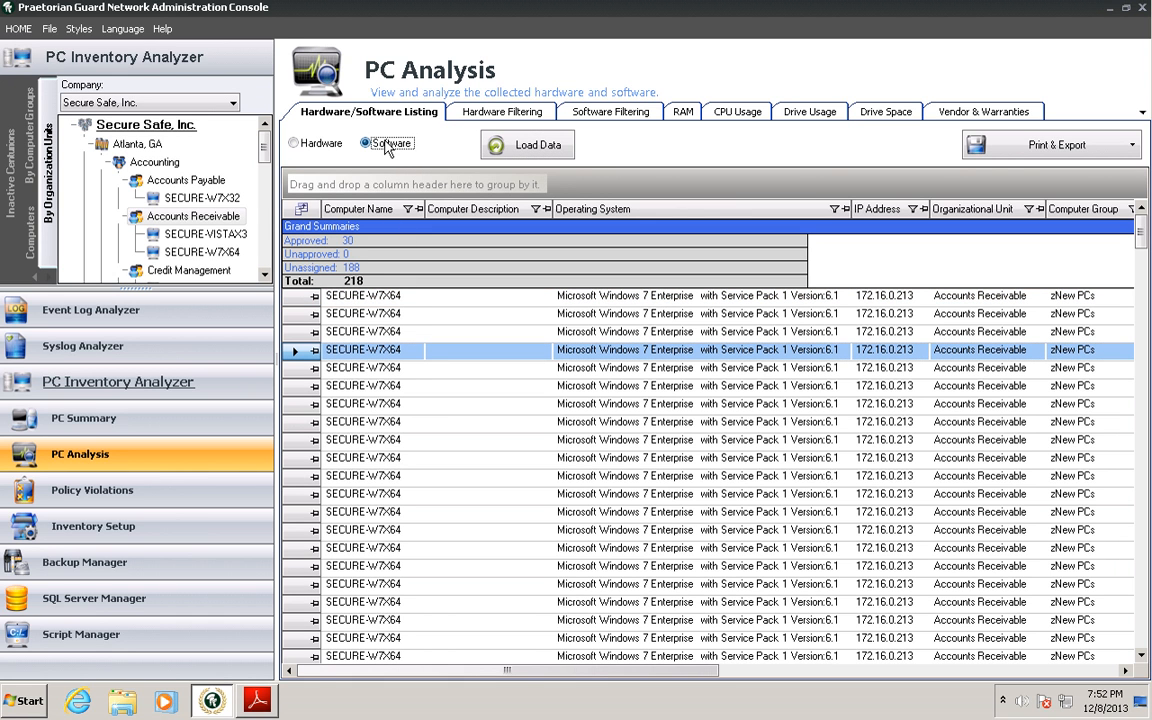
- View the hardware filtering options, and load the software filtering results for Adobe Reader 9 in Accounts Receivable
click(526, 113)
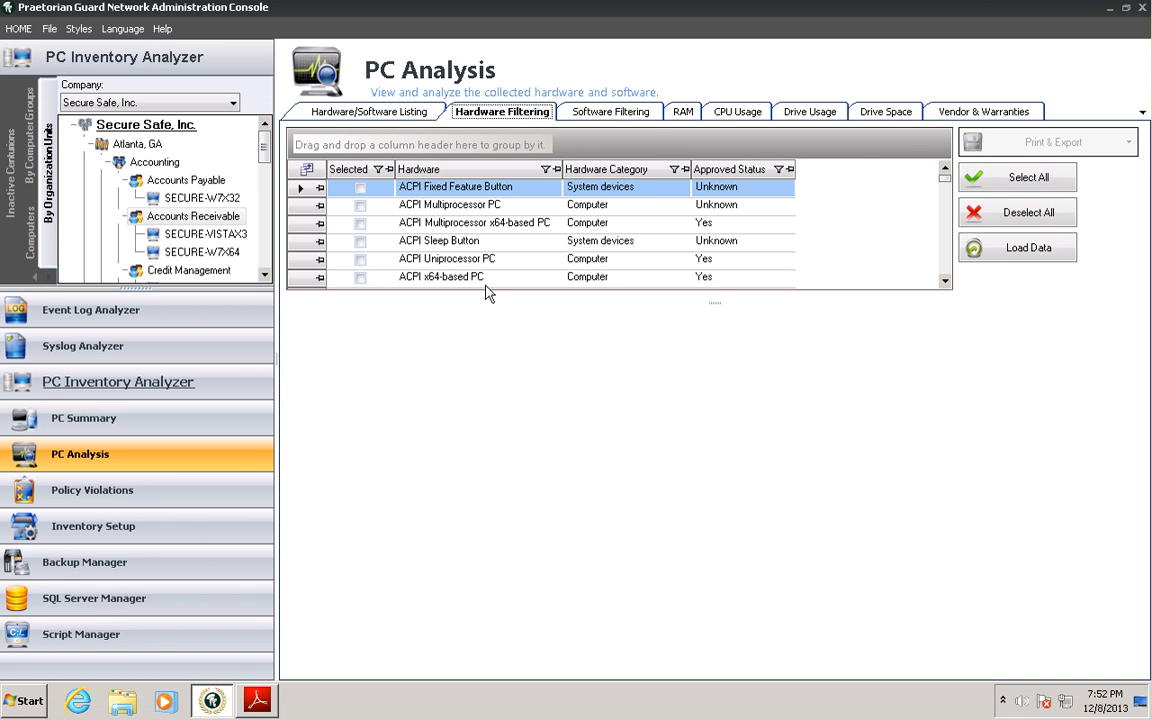
click(626, 113)
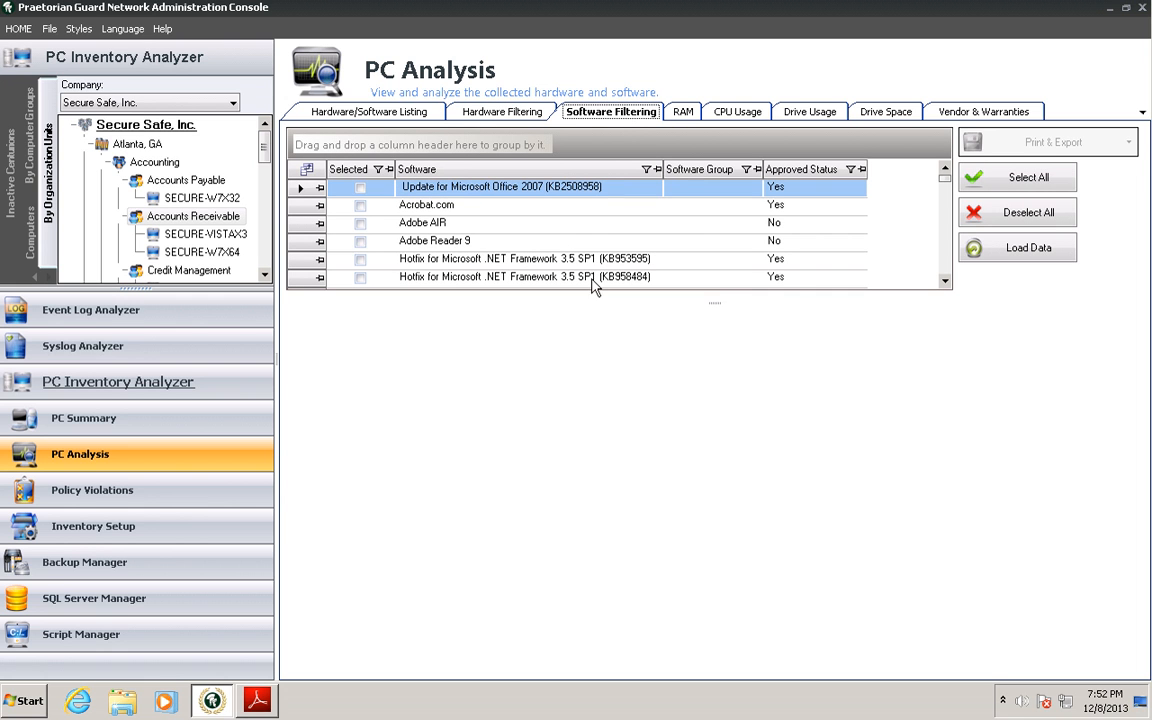
click(361, 244)
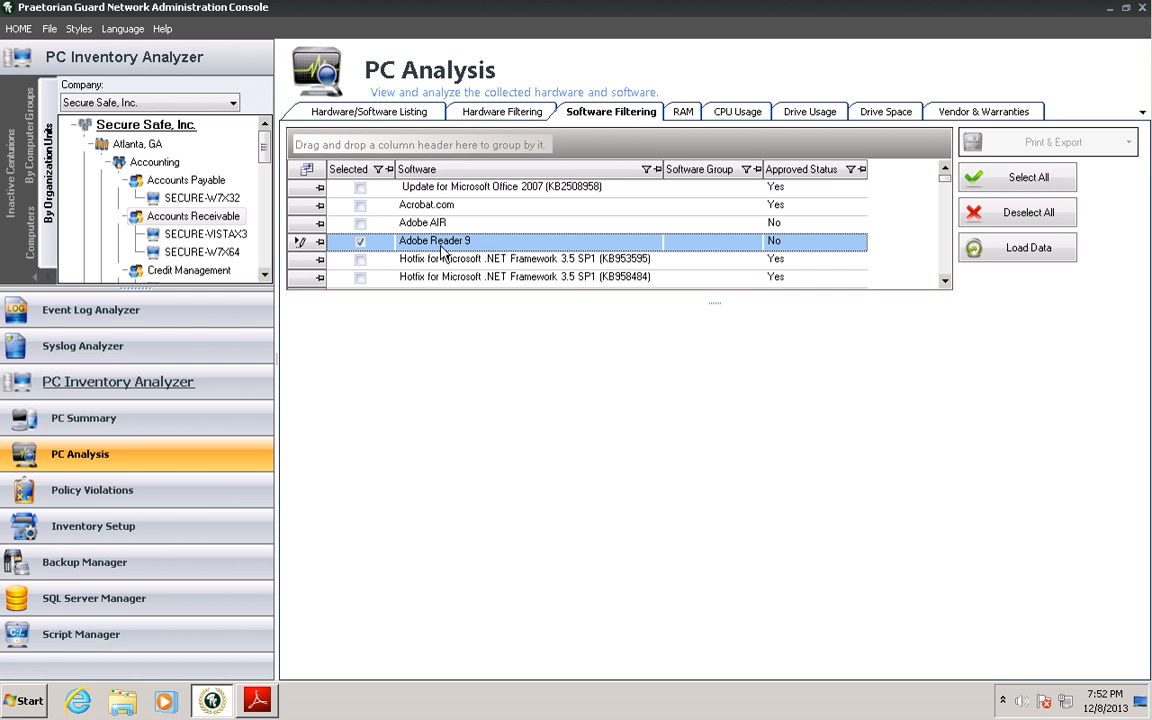
click(358, 241)
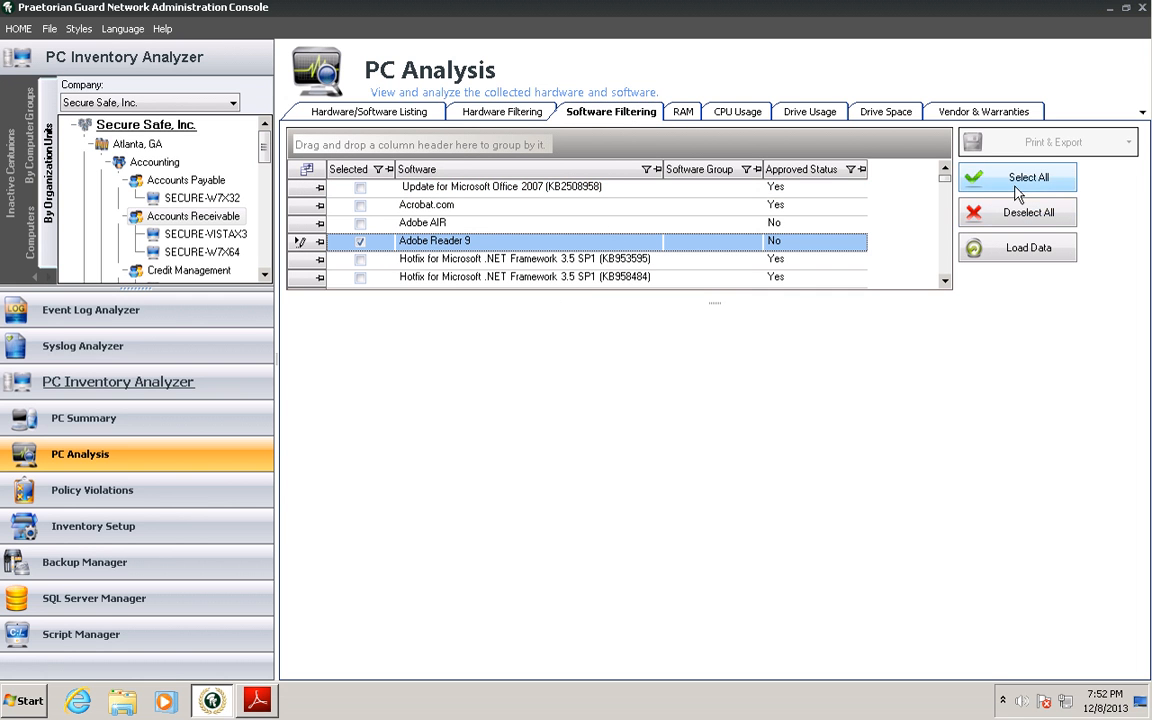
click(1012, 249)
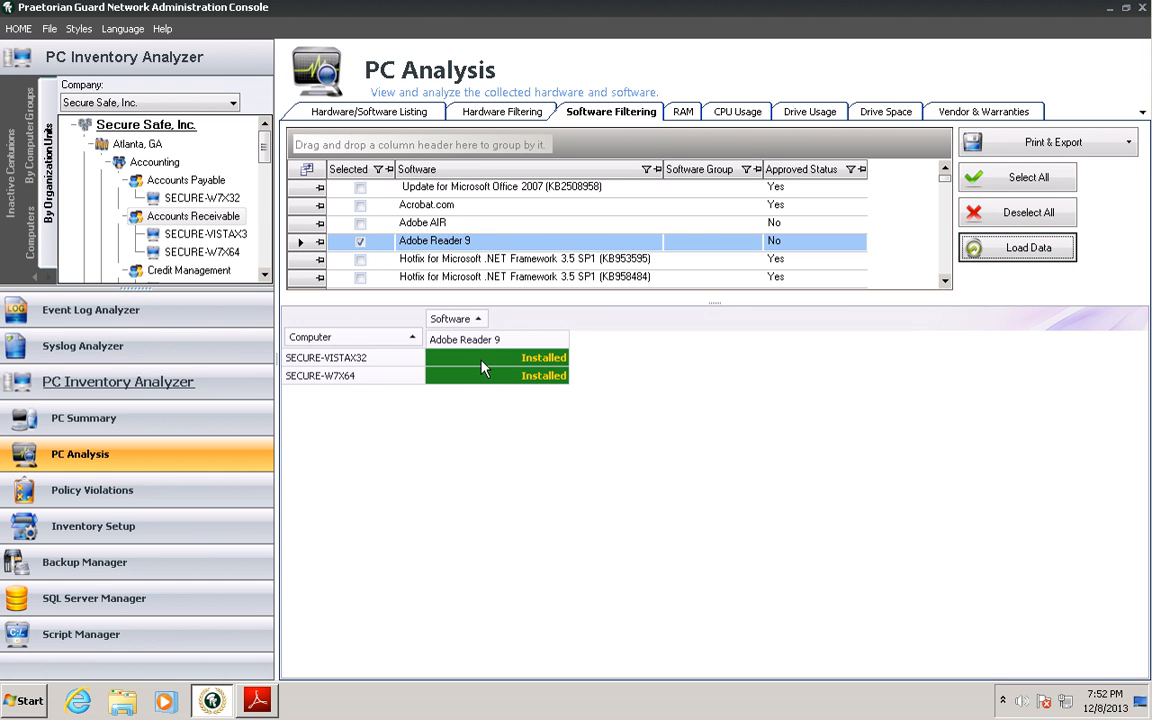
- Load the RAM and CPU usage reports for Accounts Receivable from 12/07/2013 to 12/08/2013
click(683, 112)
click(535, 232)
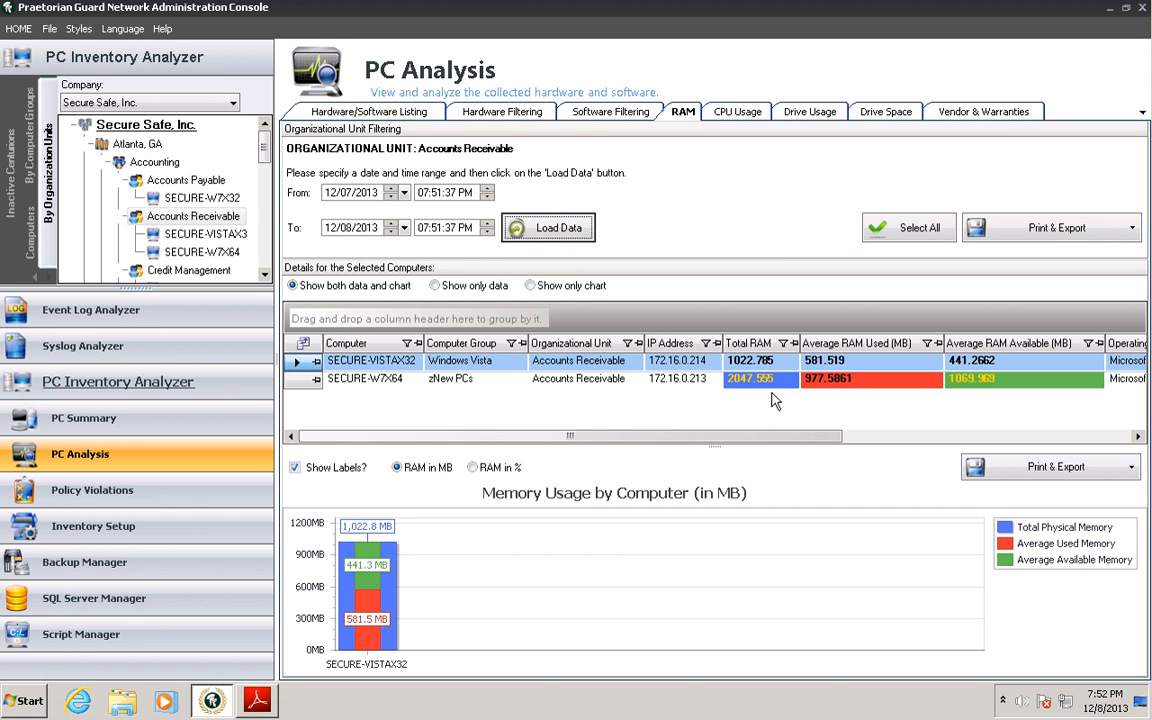
click(735, 112)
click(548, 235)
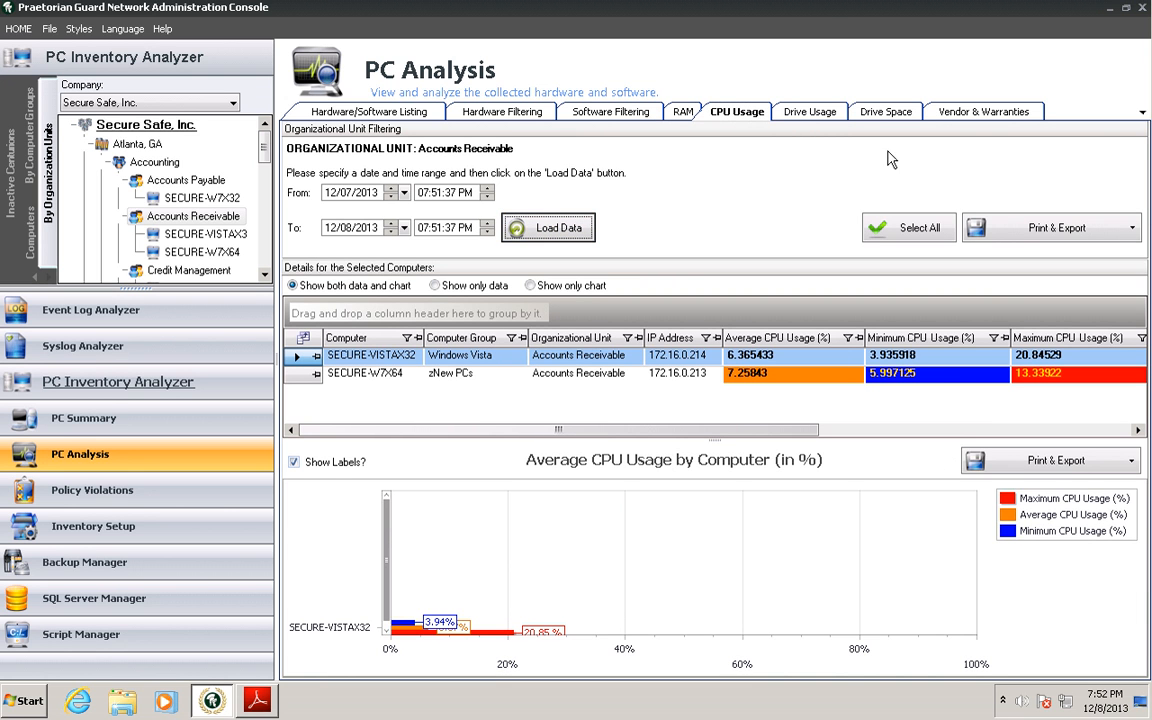
- Load Accounts Receivable's drive usage, drive space, and vendor and warranty reports for 12/07/2013 to 12/08/2013
click(790, 112)
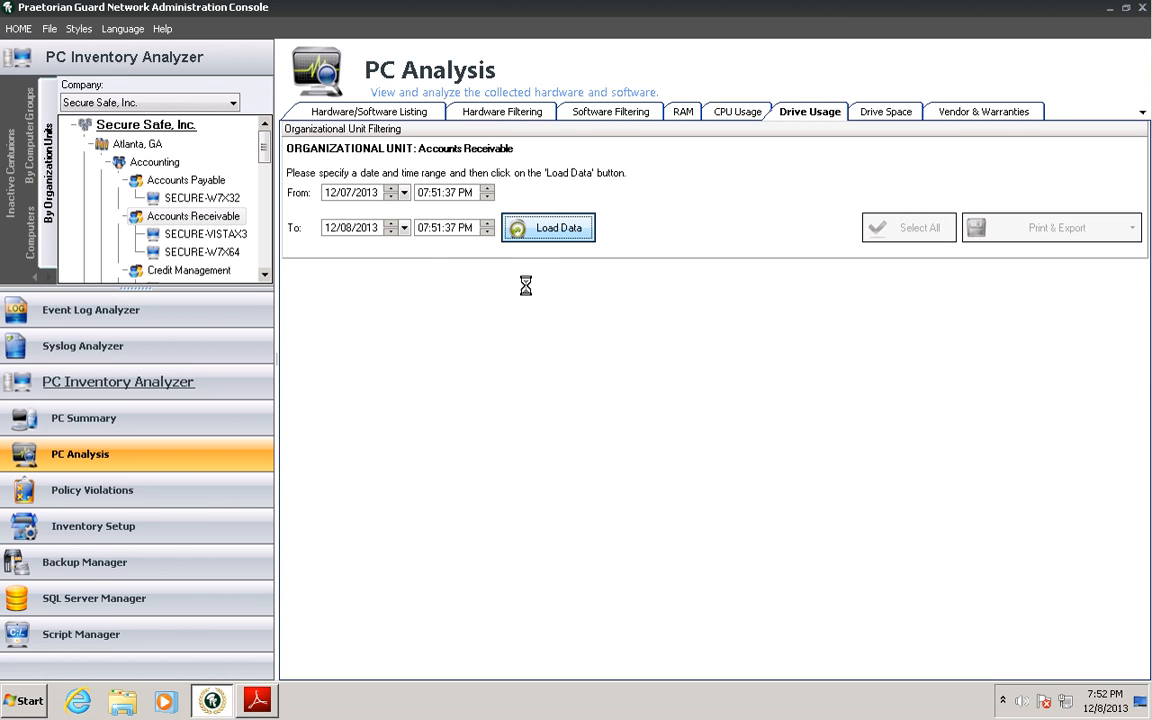
click(548, 231)
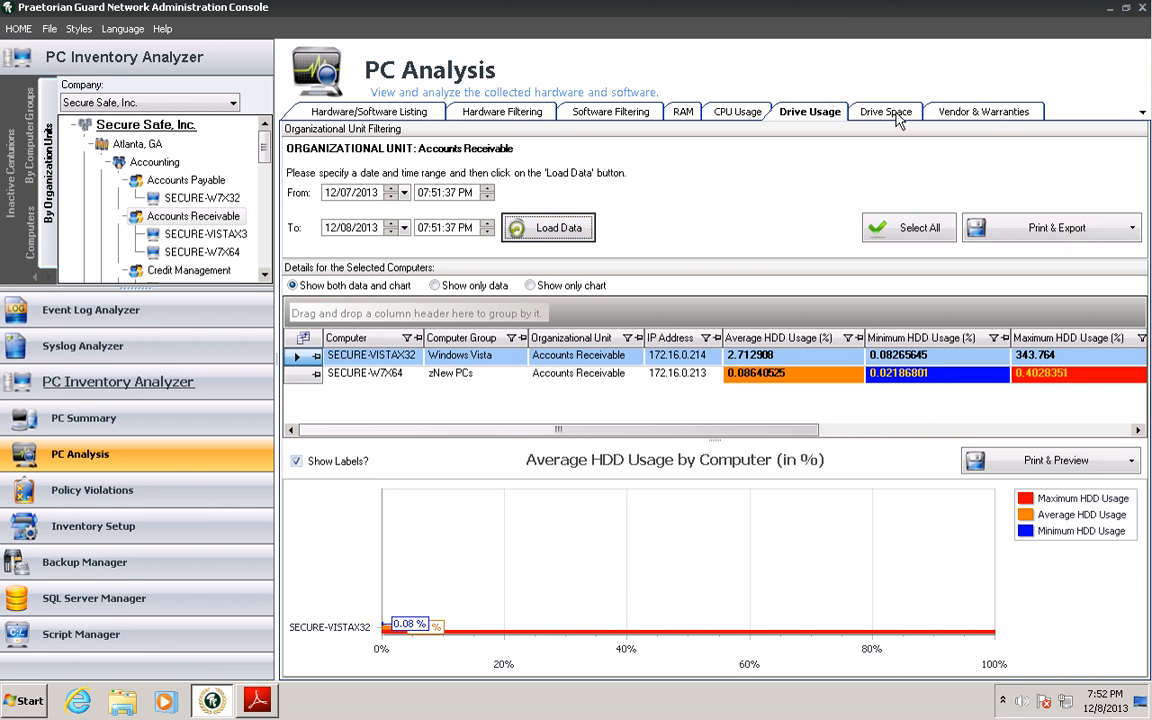
click(903, 116)
click(560, 229)
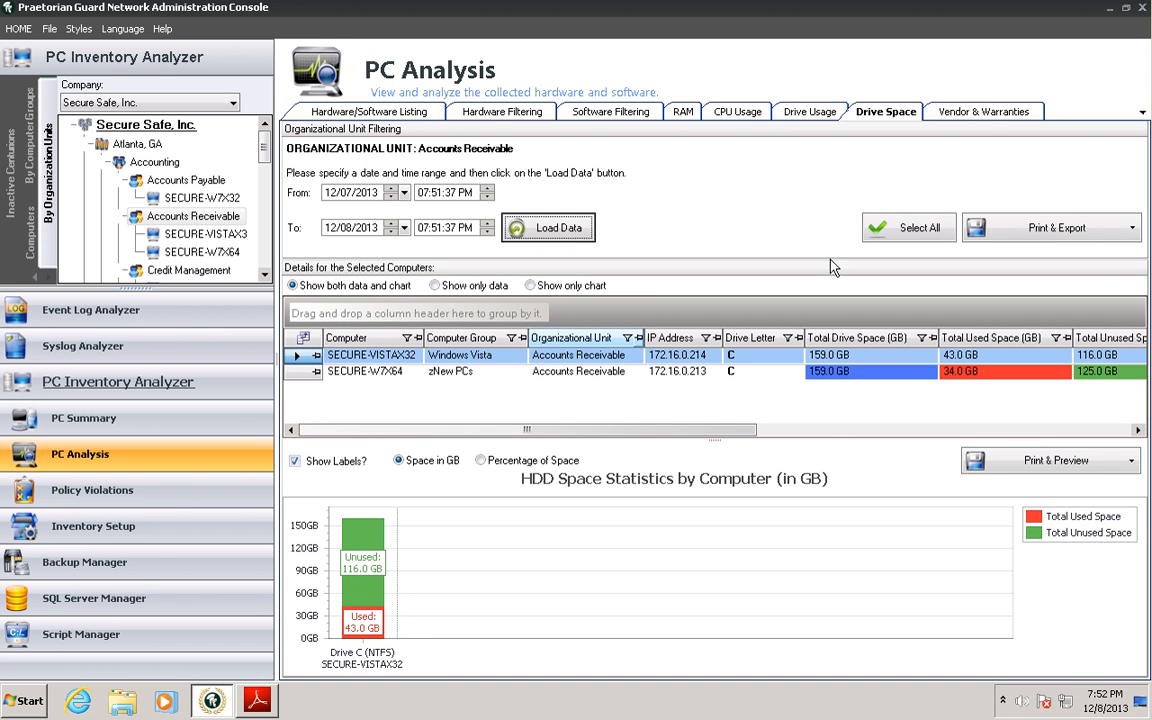
click(940, 112)
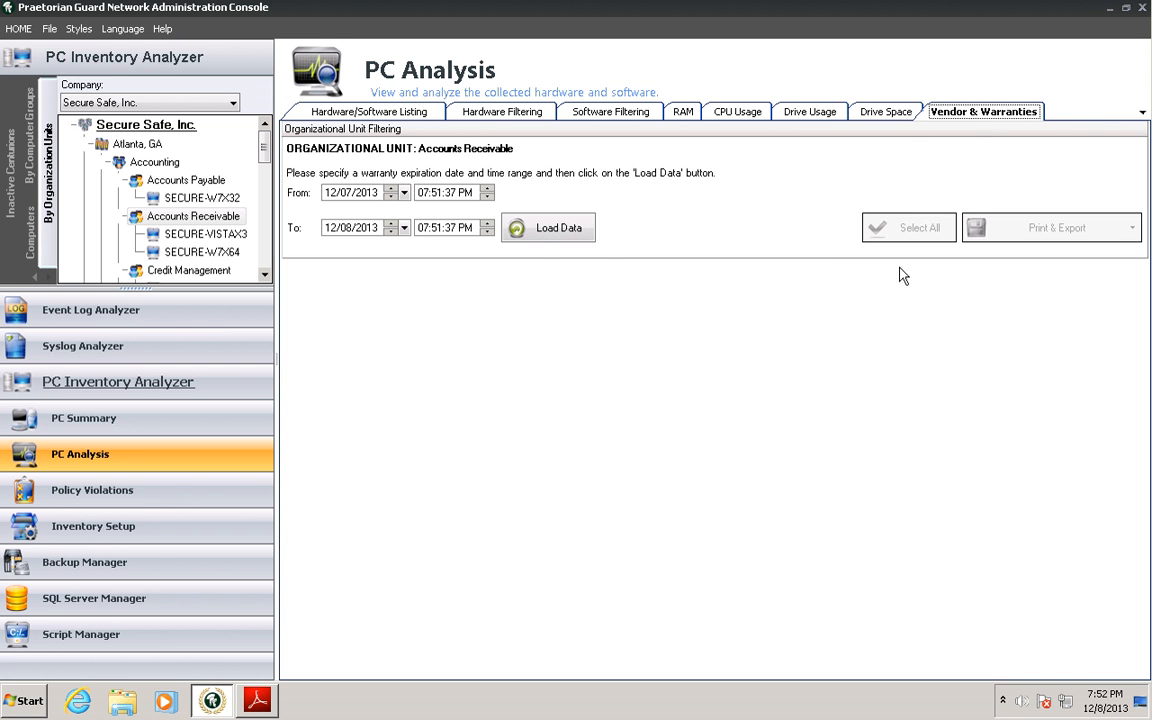
click(545, 232)
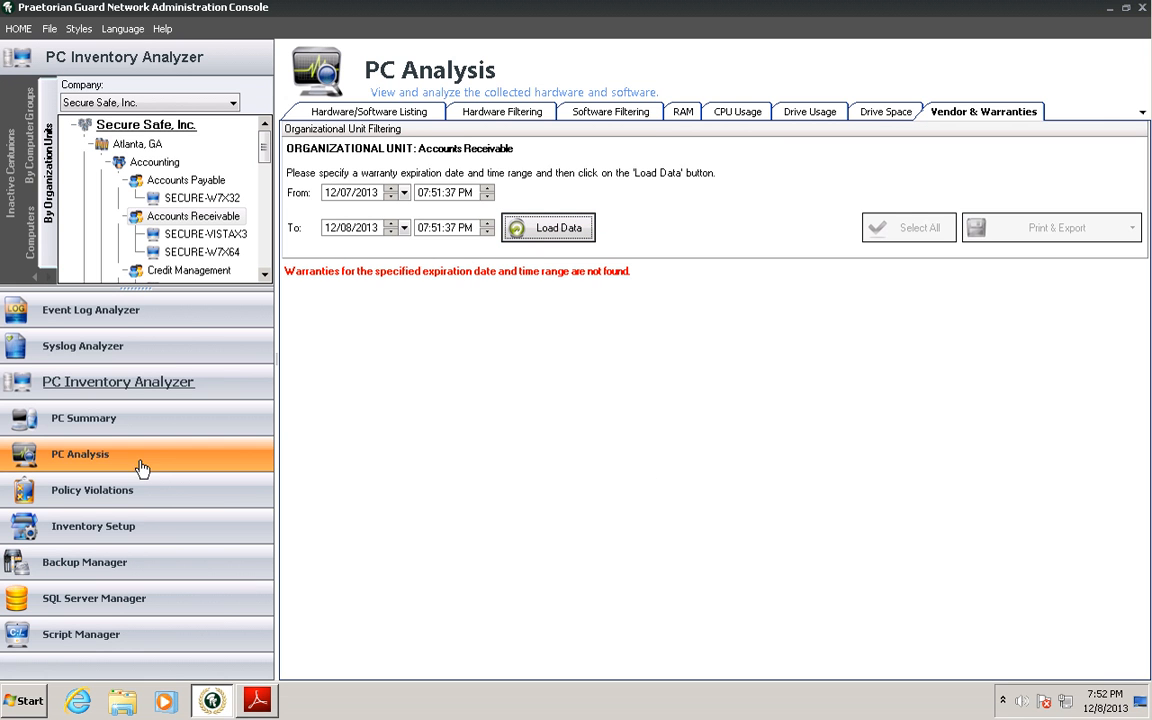
- Load the software policy violations by computer for Accounts Receivable and view the hardware policy violations filter options
click(136, 494)
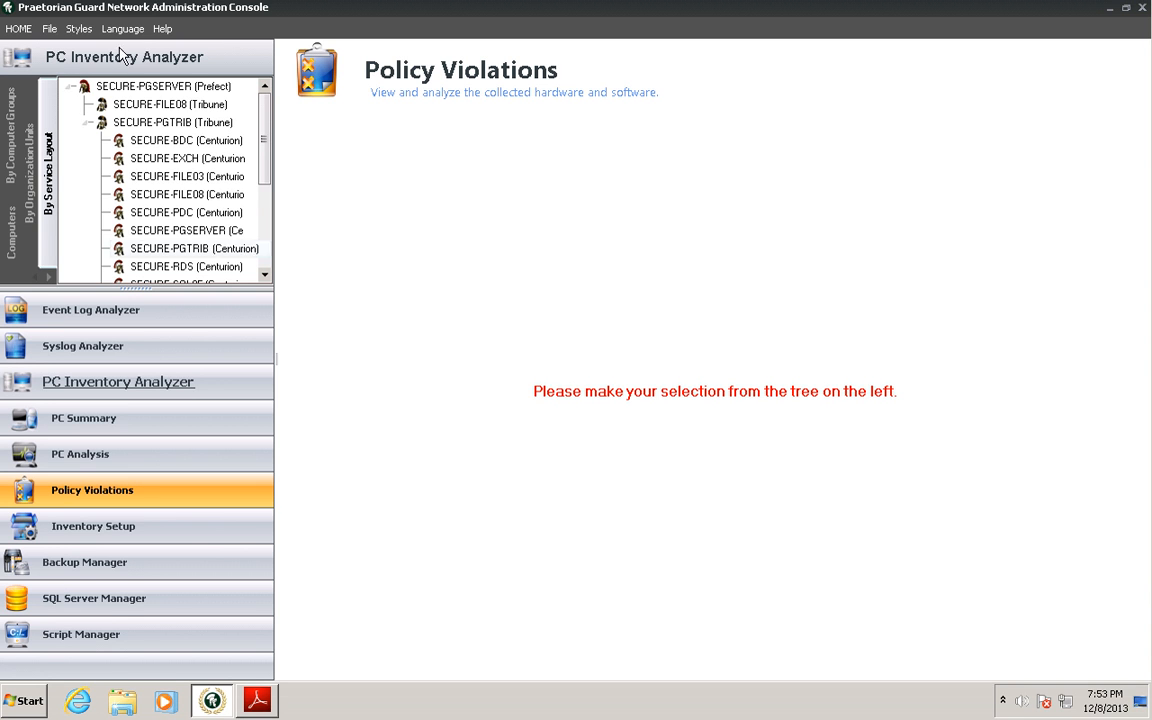
click(31, 168)
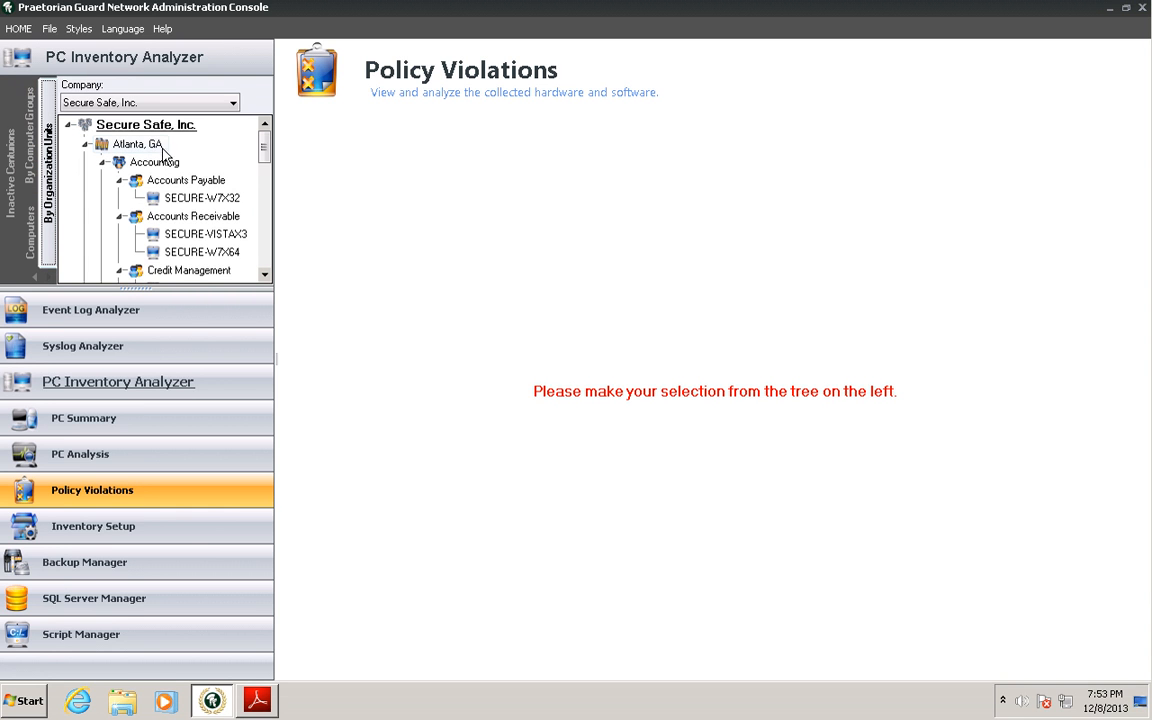
click(193, 216)
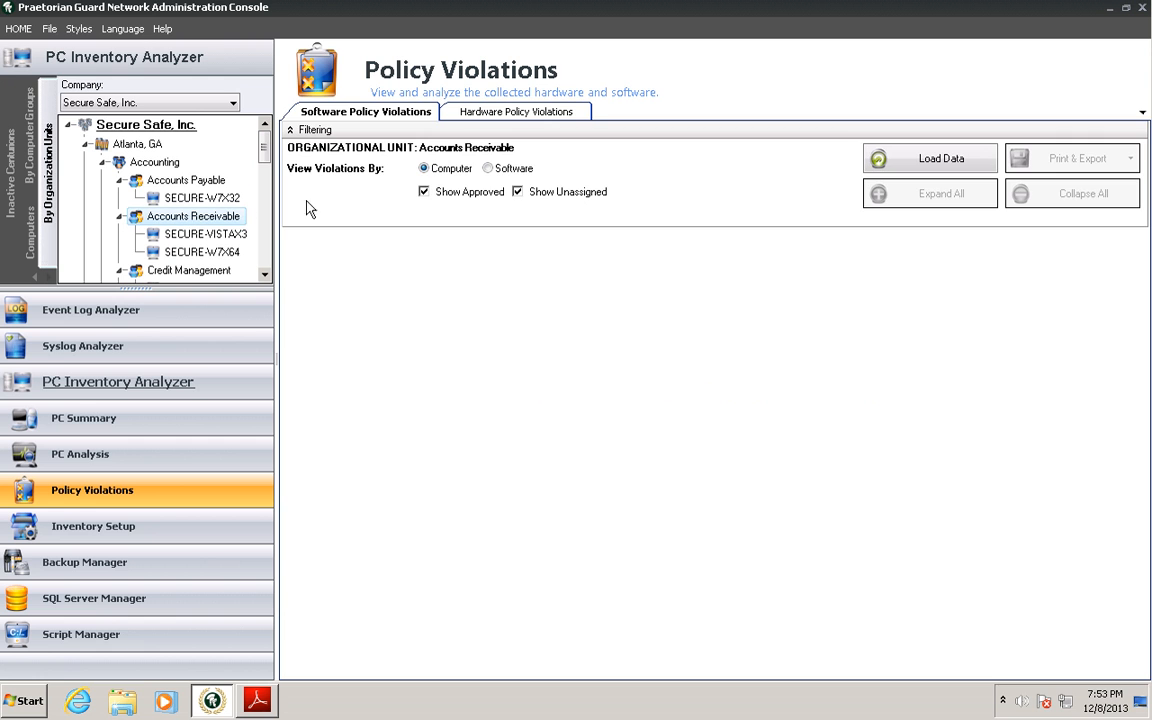
click(940, 162)
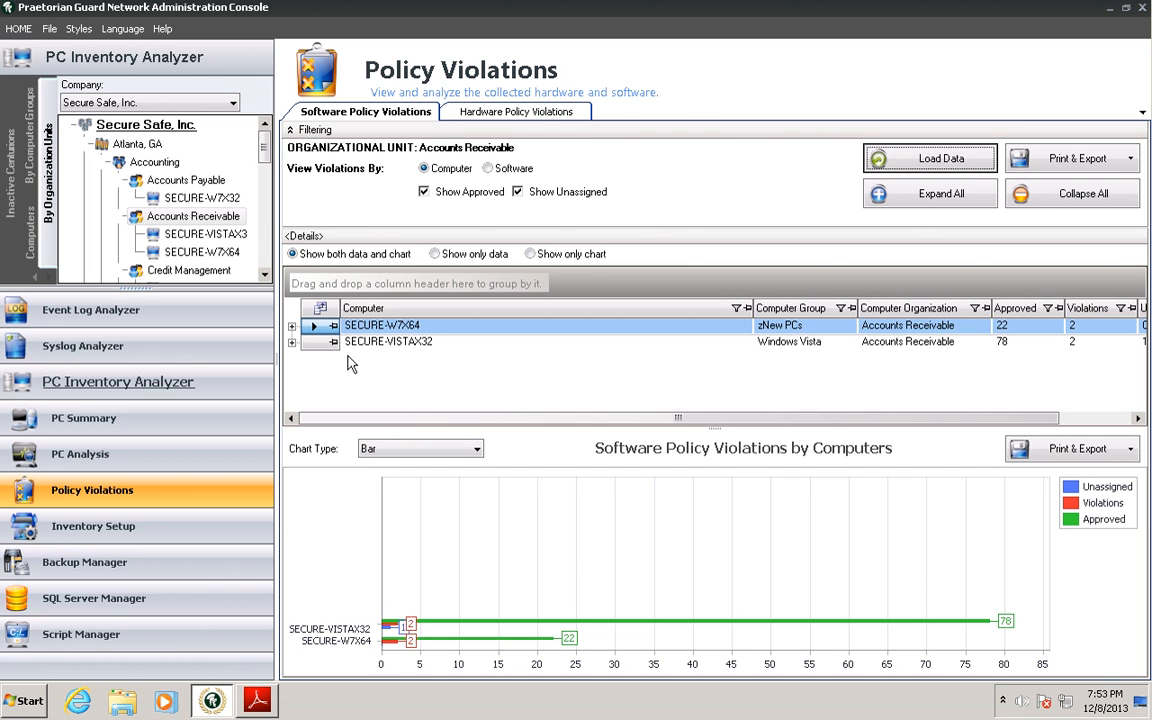
click(465, 555)
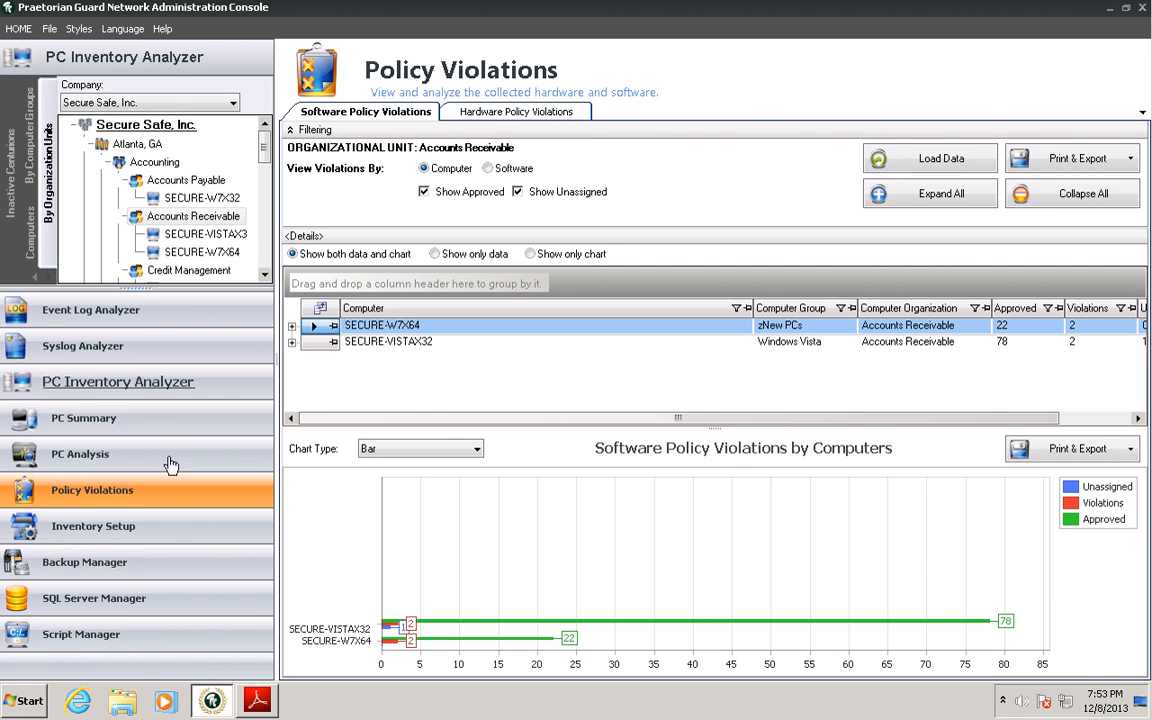
click(512, 113)
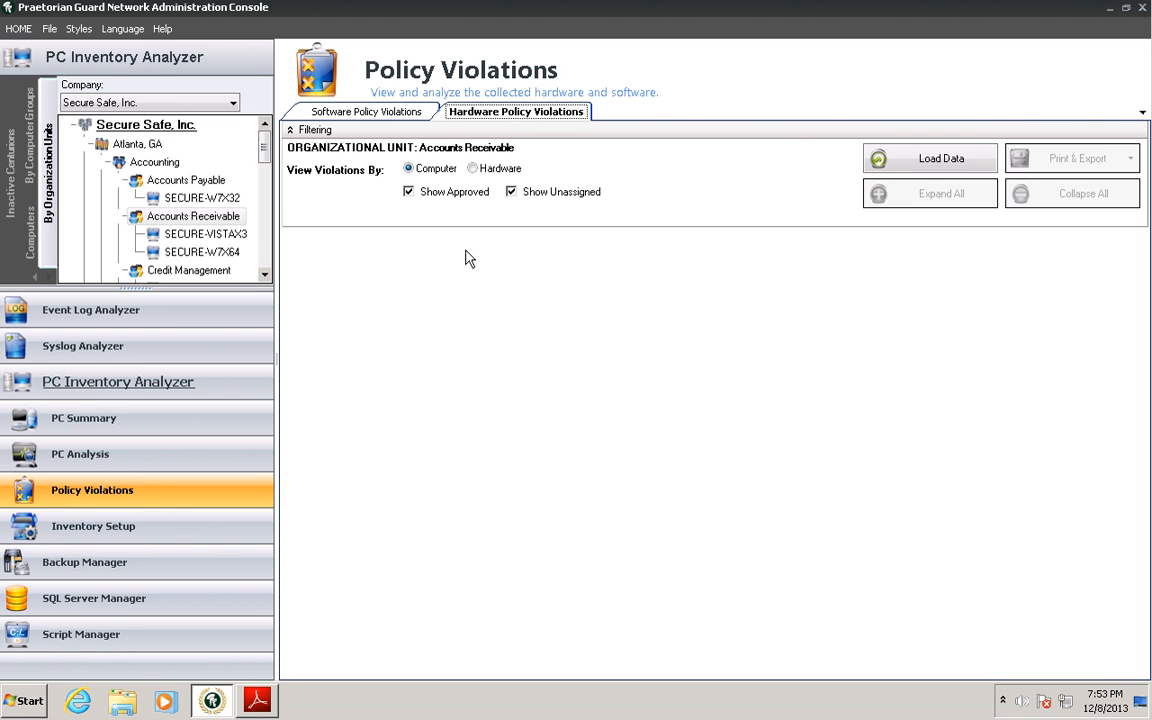
- Look through the Inventory Setup pages for hardware types, vendors, brands and models, software policies and hardware policies
click(115, 531)
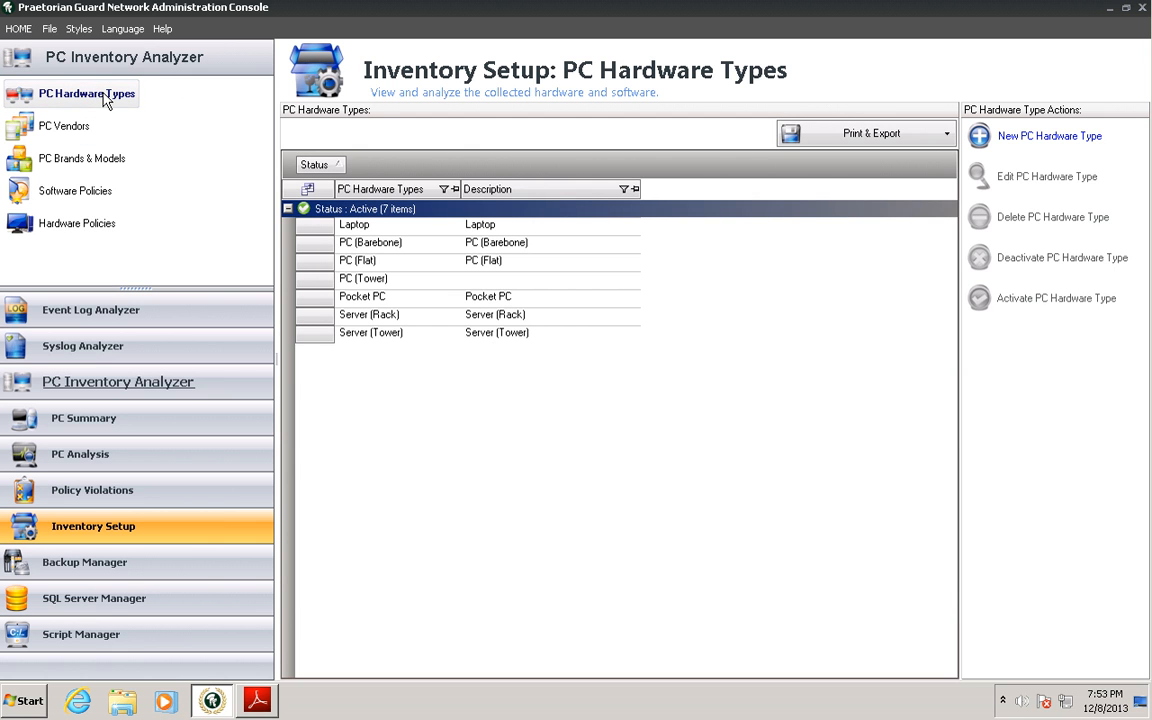
click(70, 128)
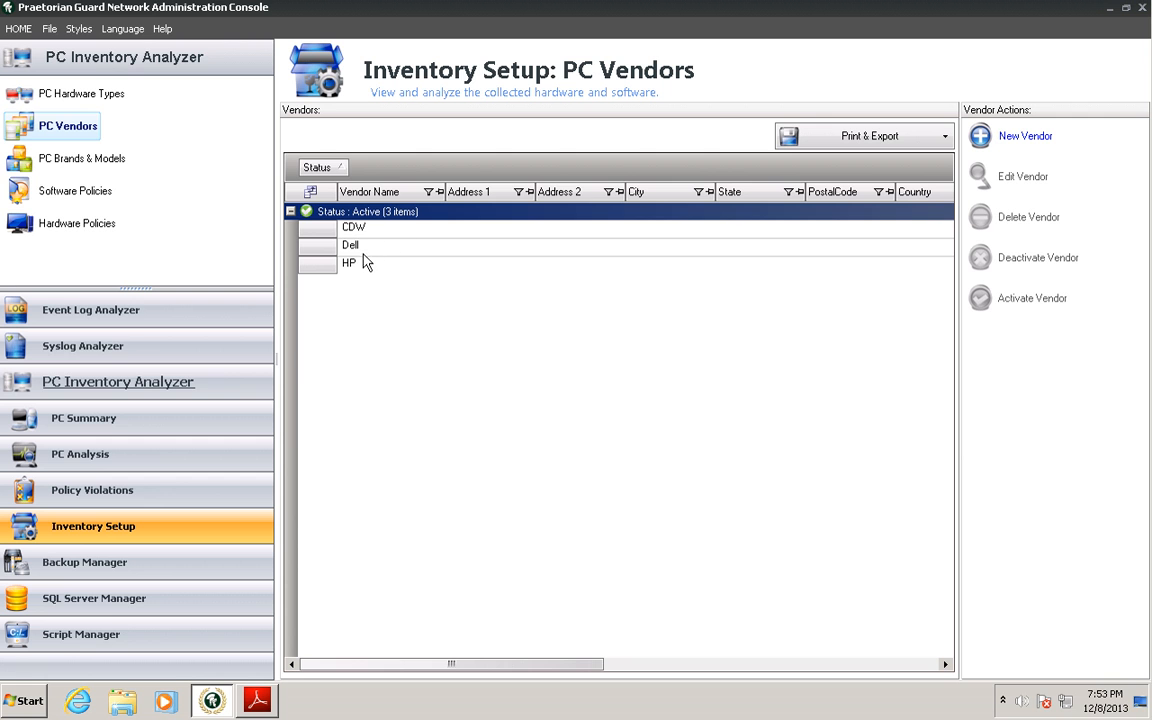
click(64, 166)
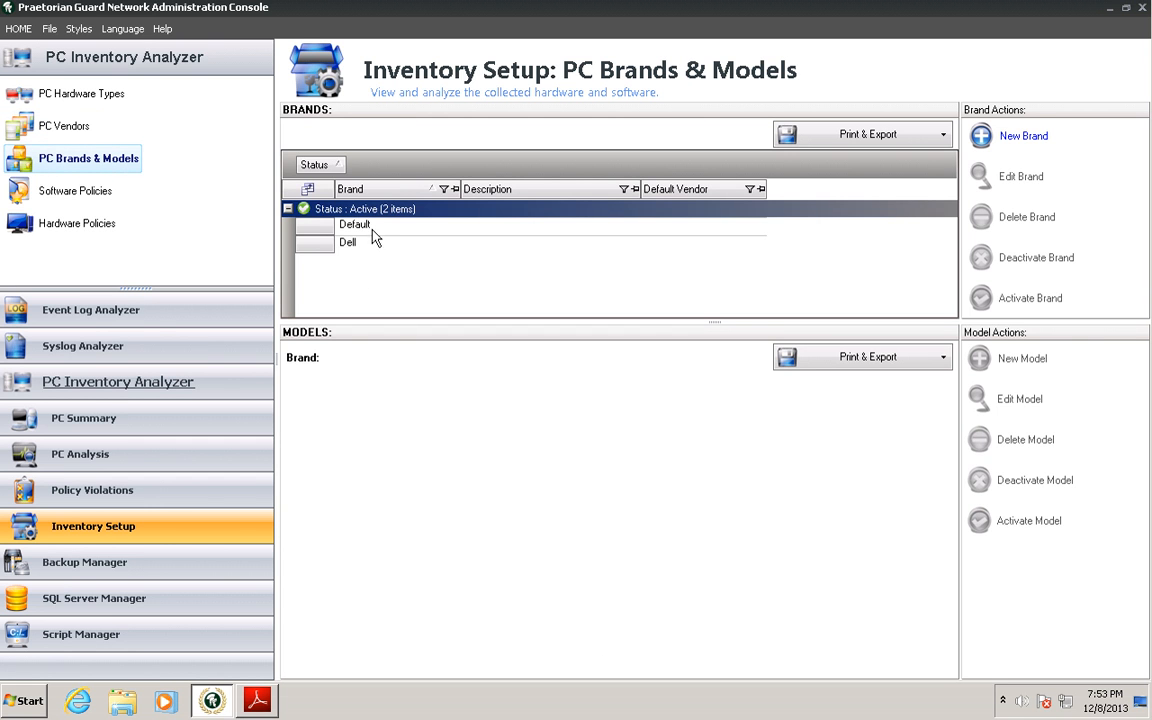
click(48, 199)
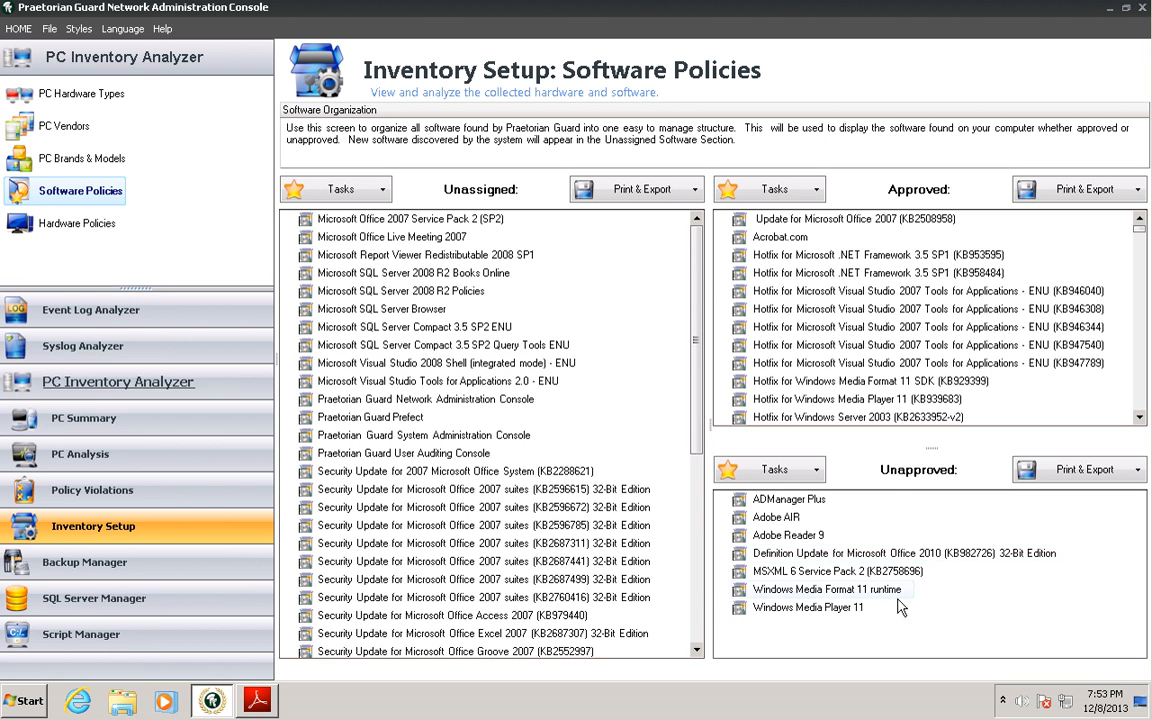
click(85, 231)
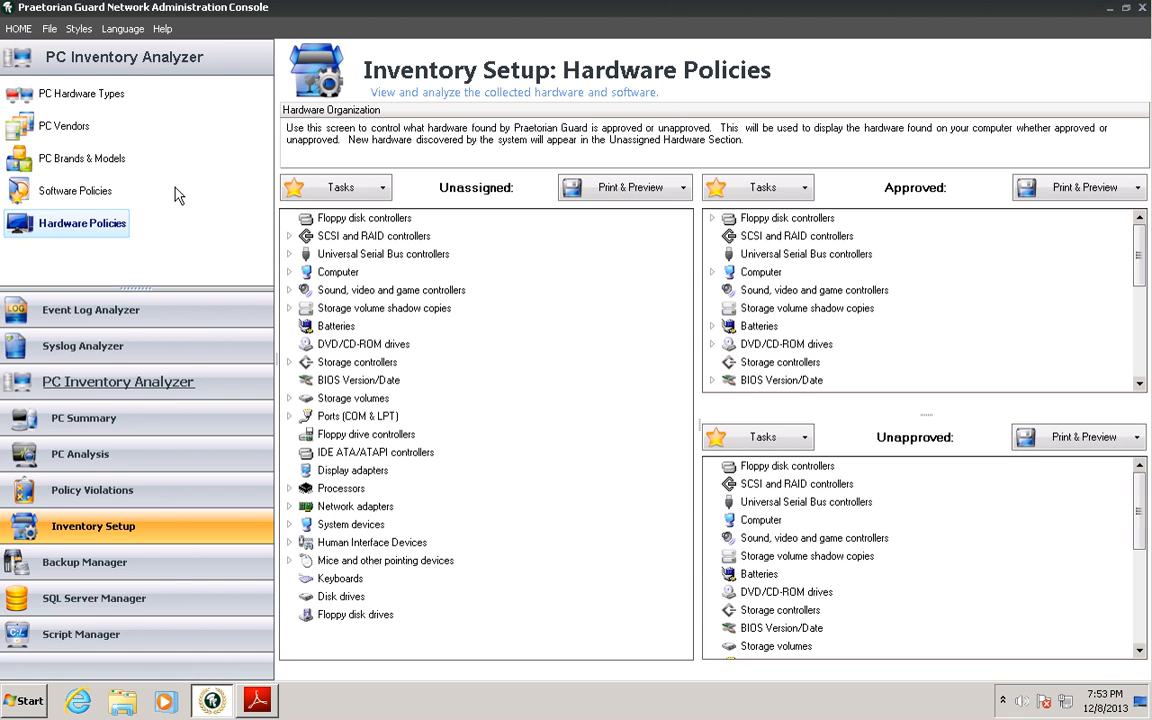
- Open the Backup Manager's backup groupings and add a backup group named PCs under Secure Safe, Inc
click(134, 568)
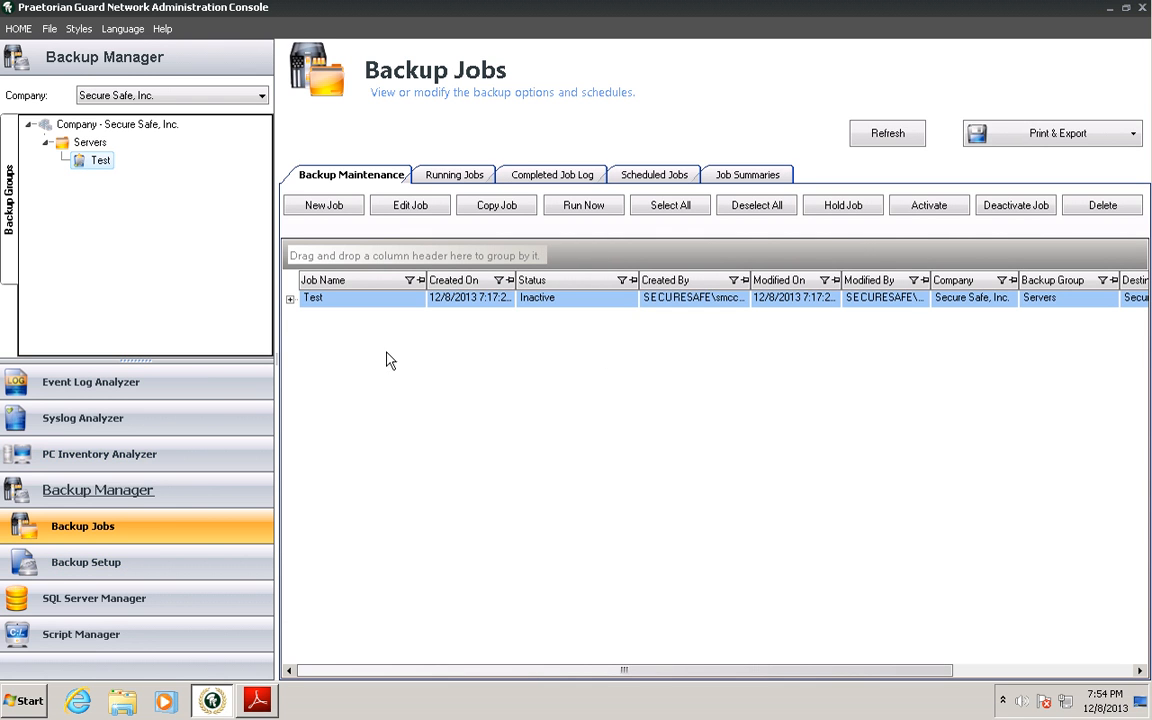
click(103, 572)
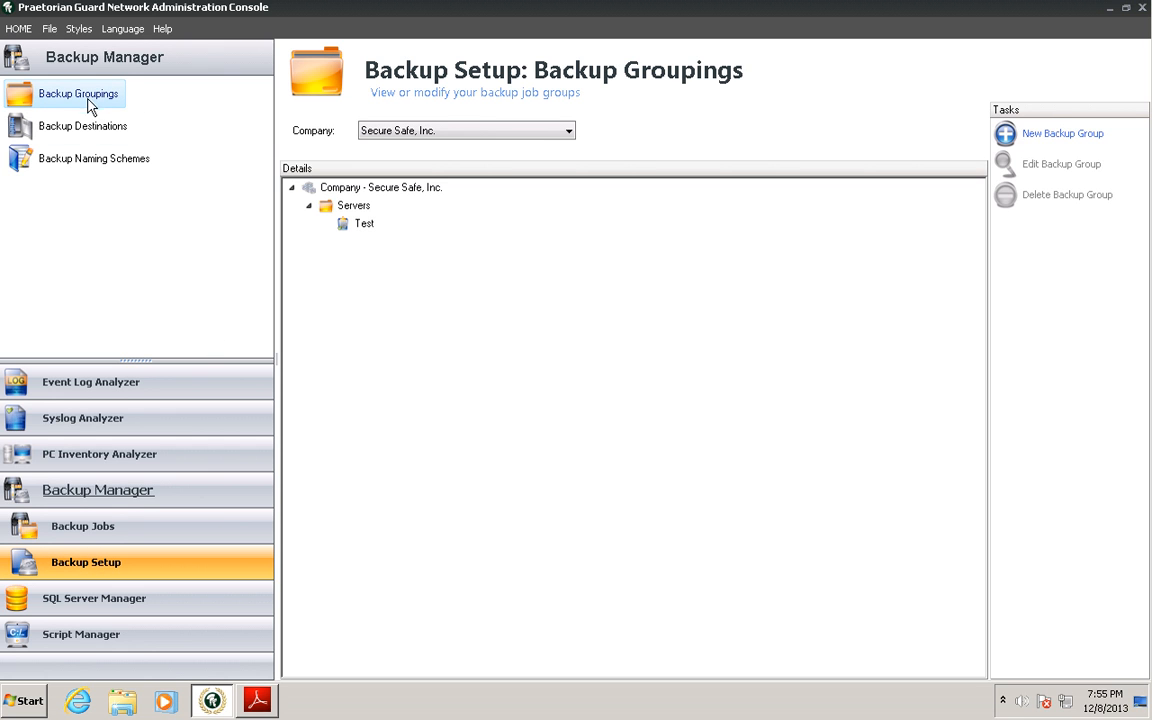
click(354, 190)
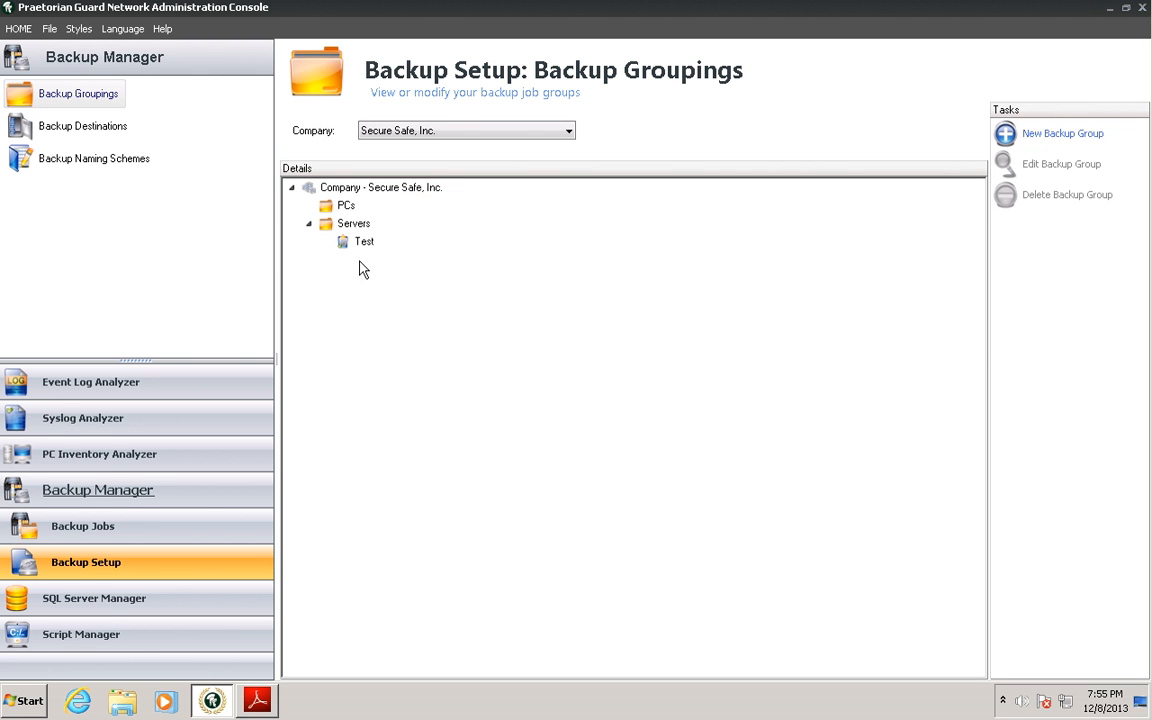
- Review the backup destinations and the Year-Month-Computer backup naming scheme's variables without changing them
click(86, 127)
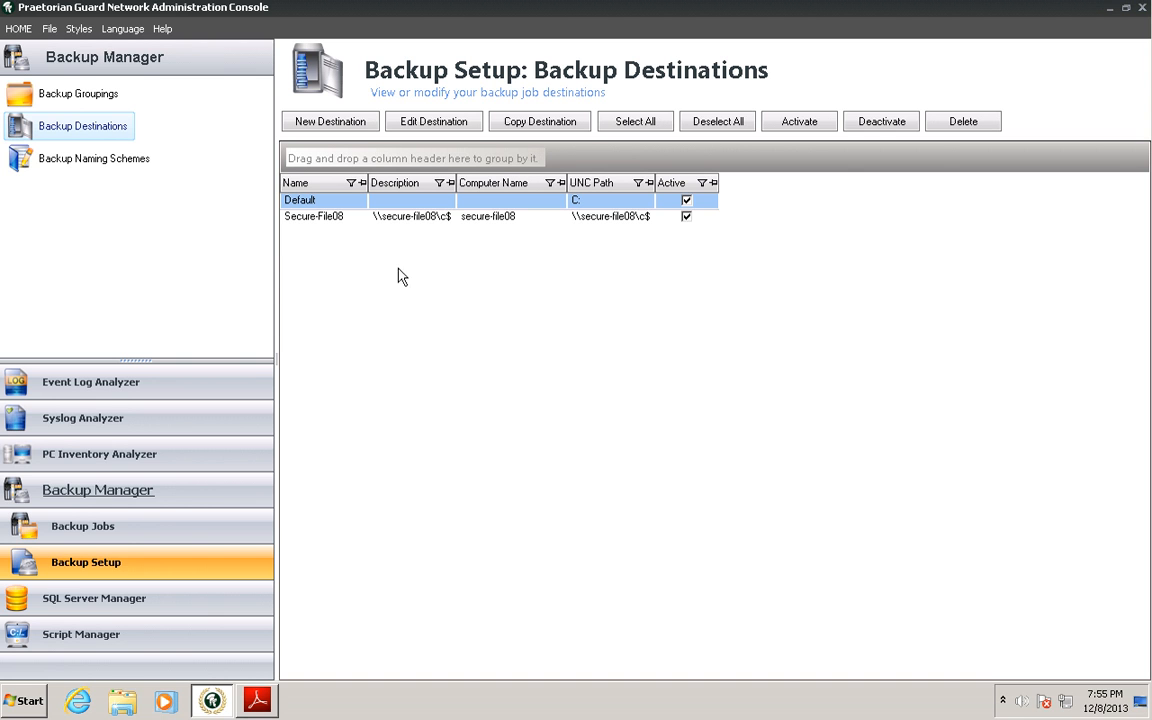
click(94, 160)
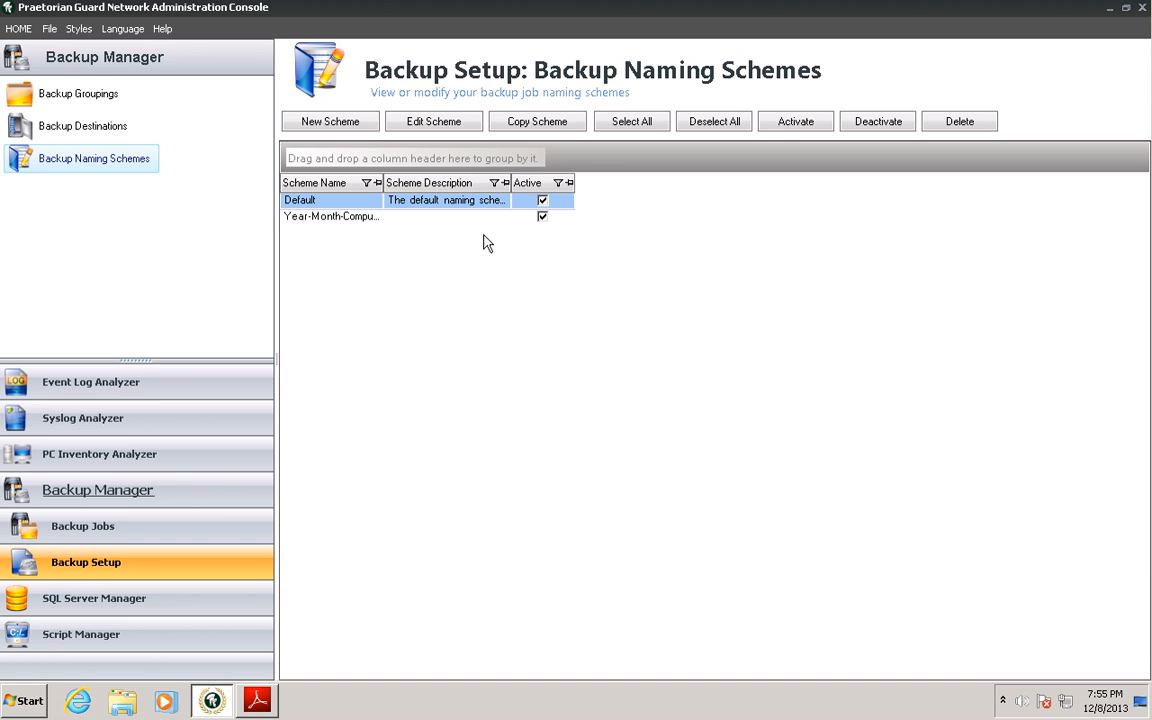
double_click(330, 219)
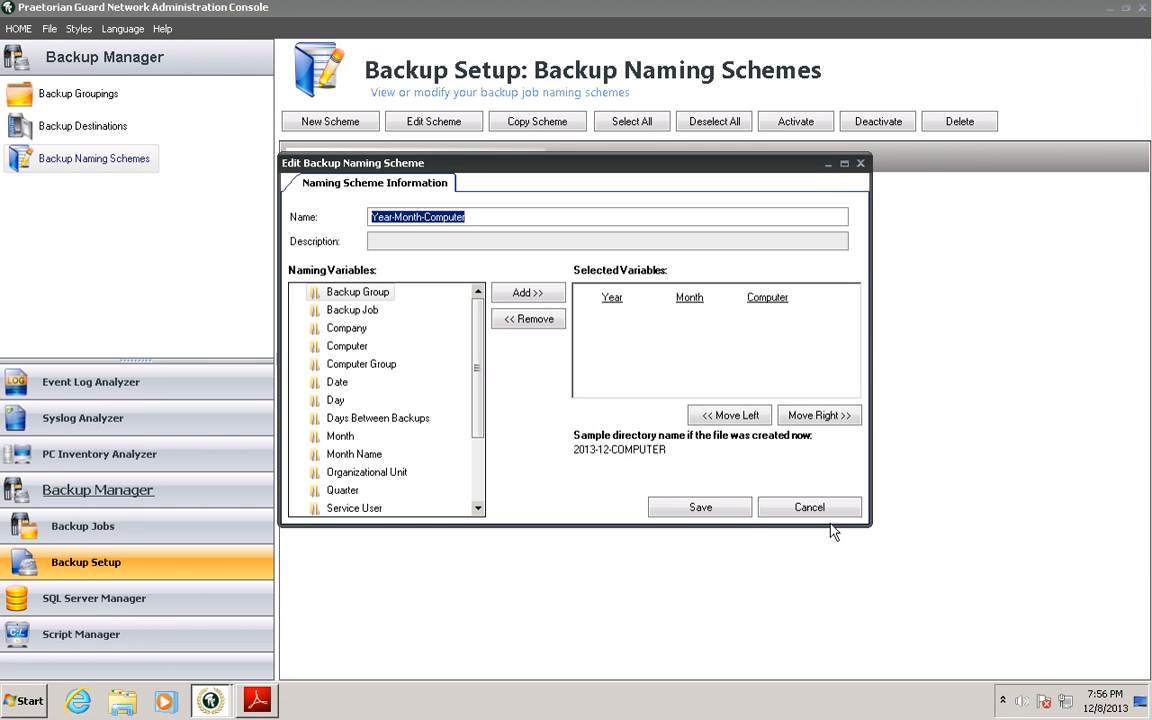
click(809, 508)
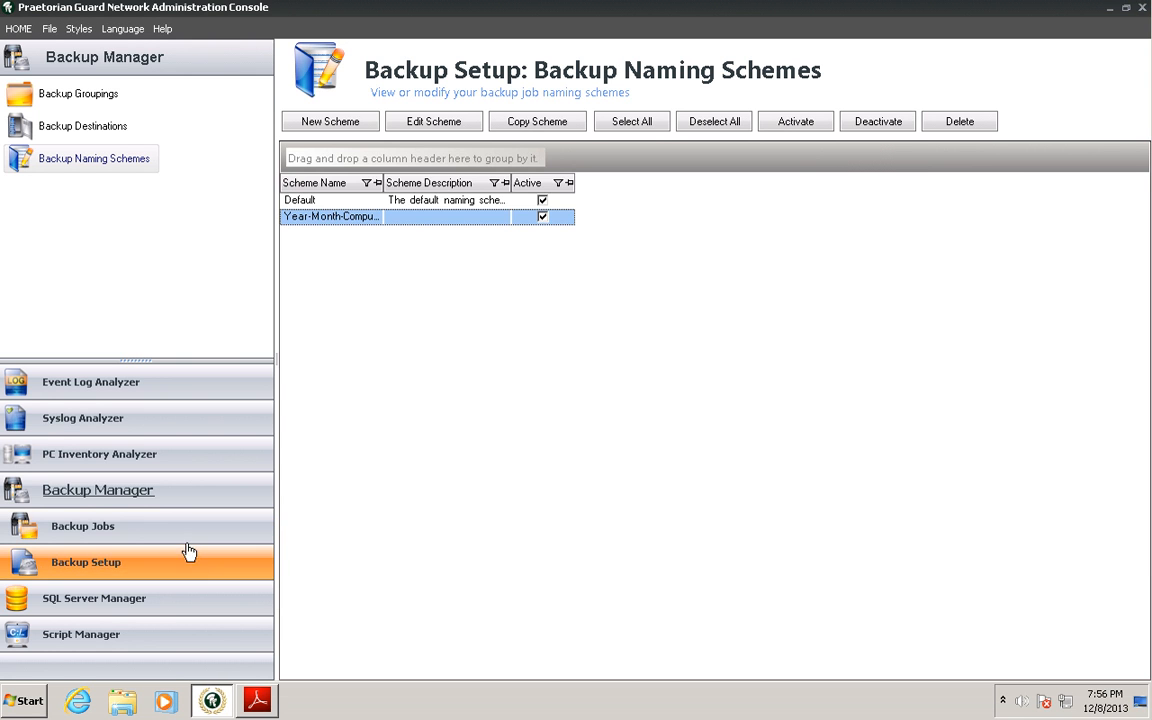
- Open the Test backup job in the Servers group for editing and review its job information and SECURE-FILE08's backup selections
click(166, 536)
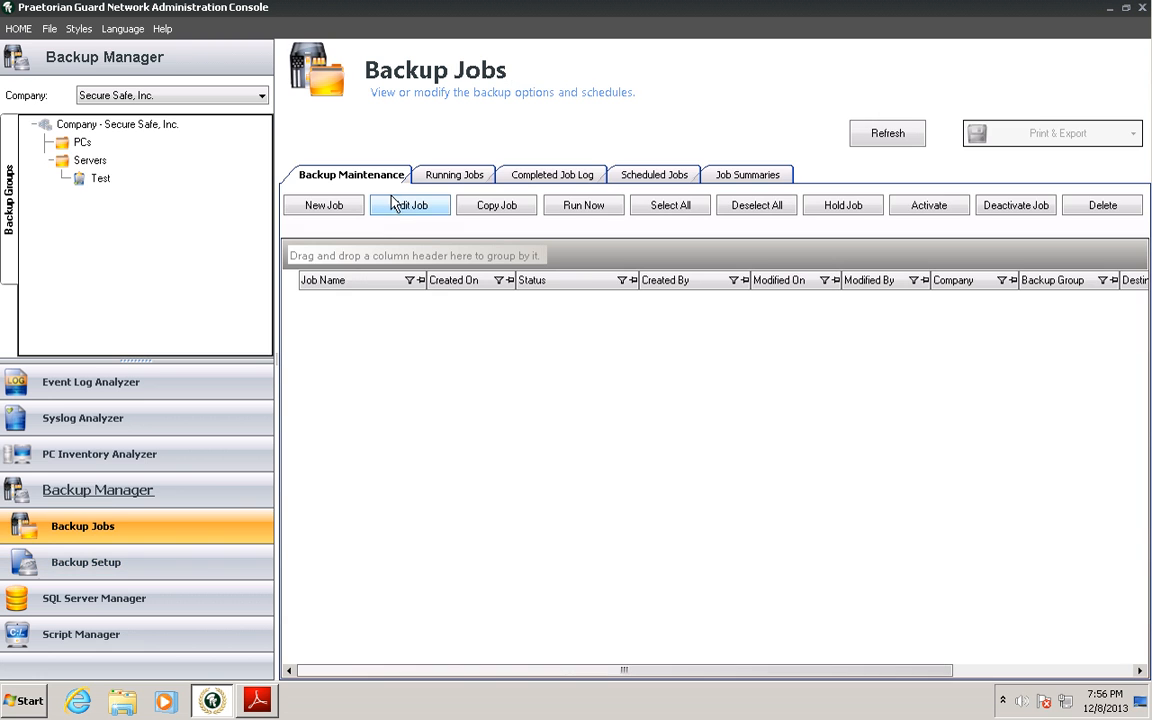
click(100, 178)
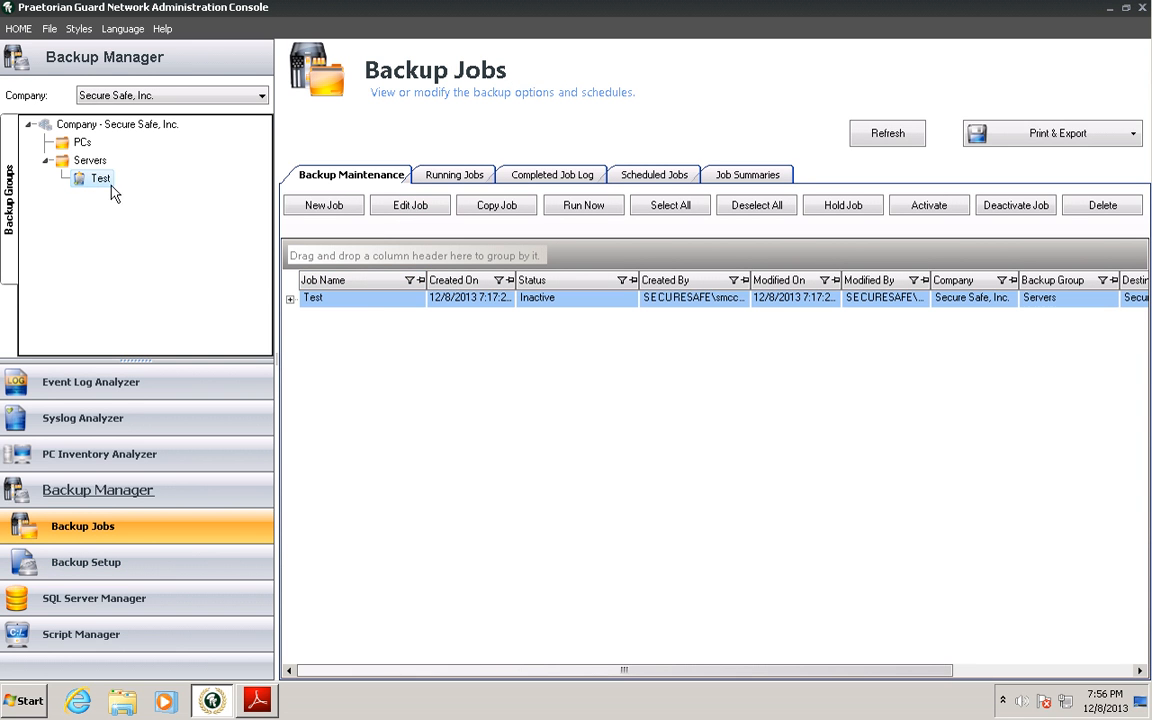
double_click(388, 306)
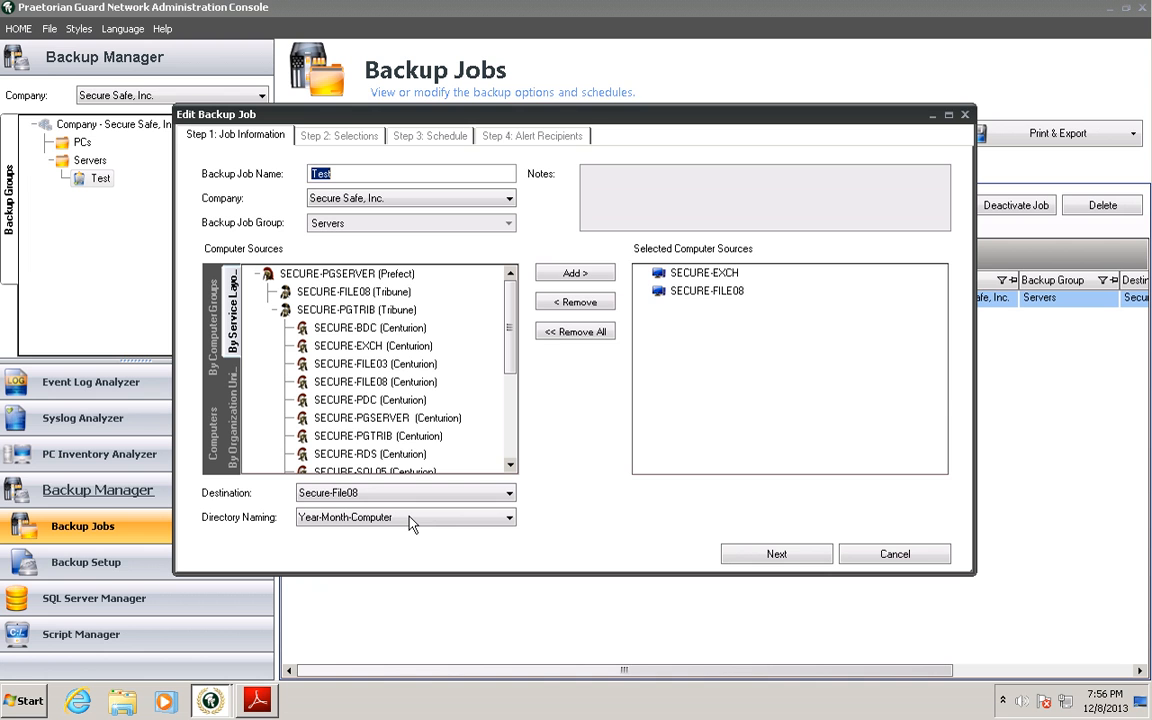
click(790, 558)
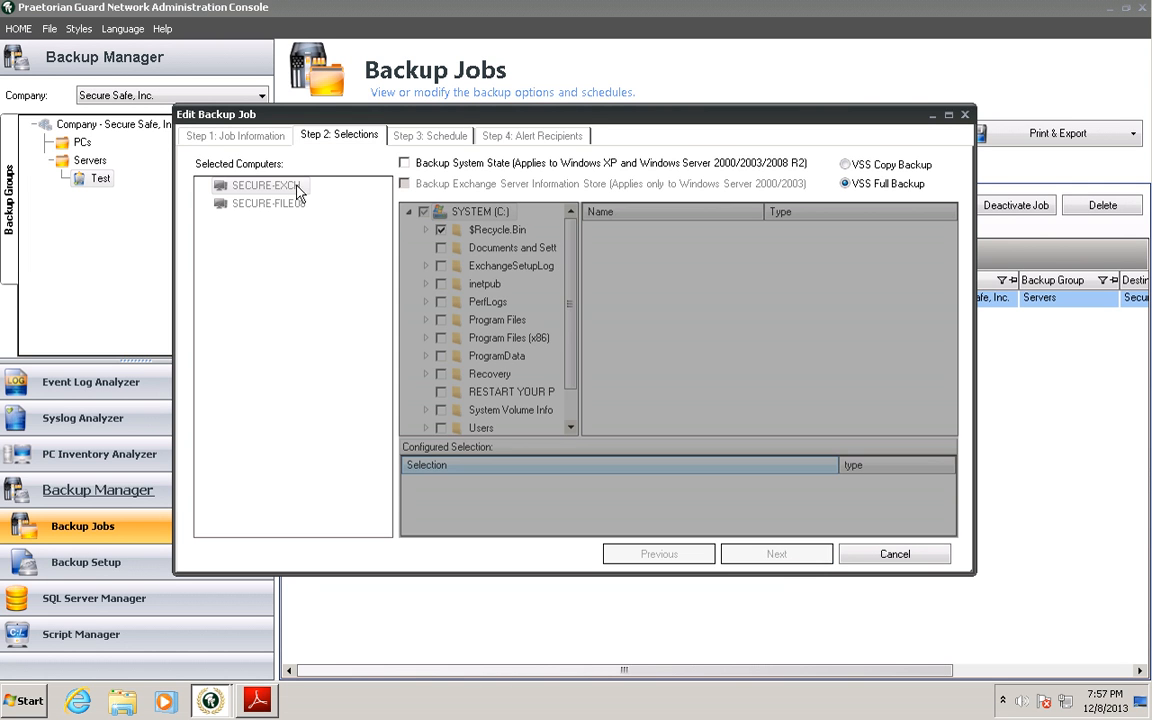
click(245, 203)
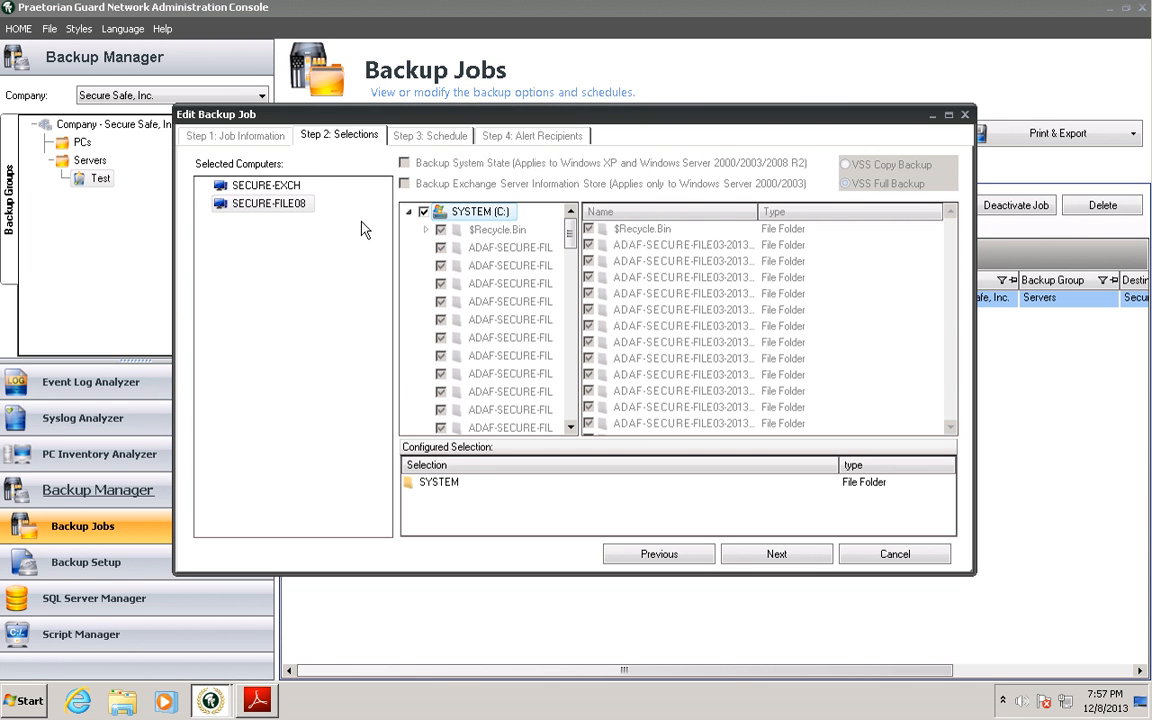
click(454, 134)
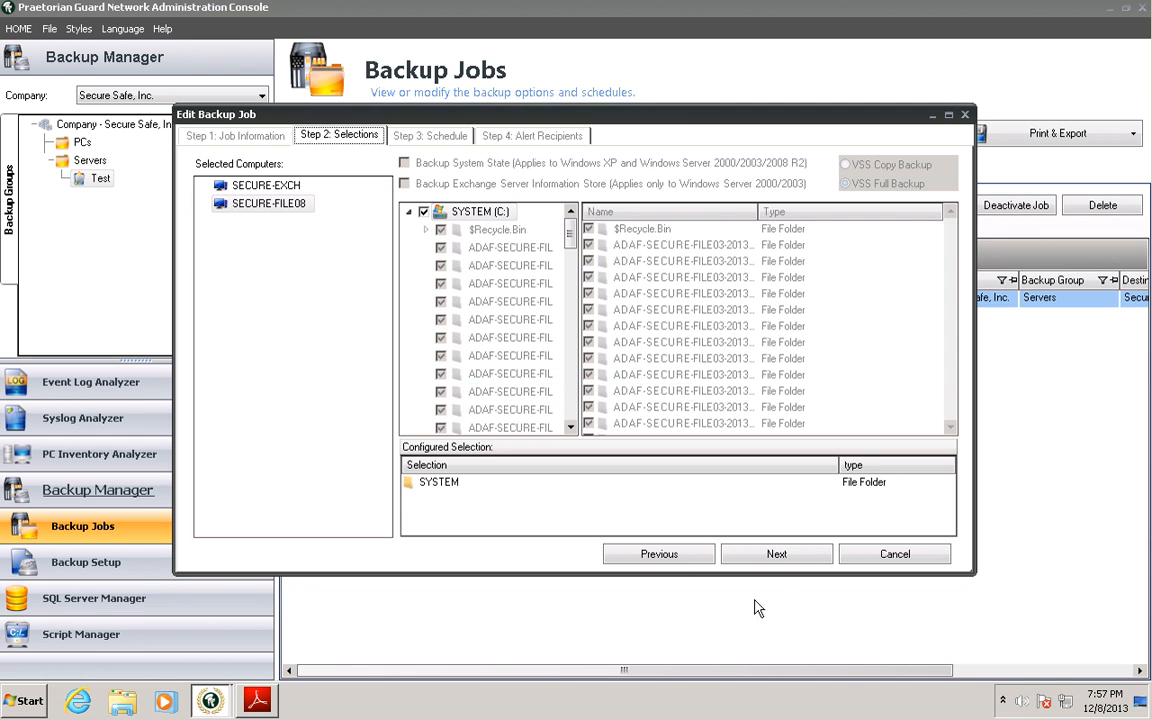
- Review the Test job's time window and repeat interval, and schedule it for every Monday and every day of the second week
click(781, 557)
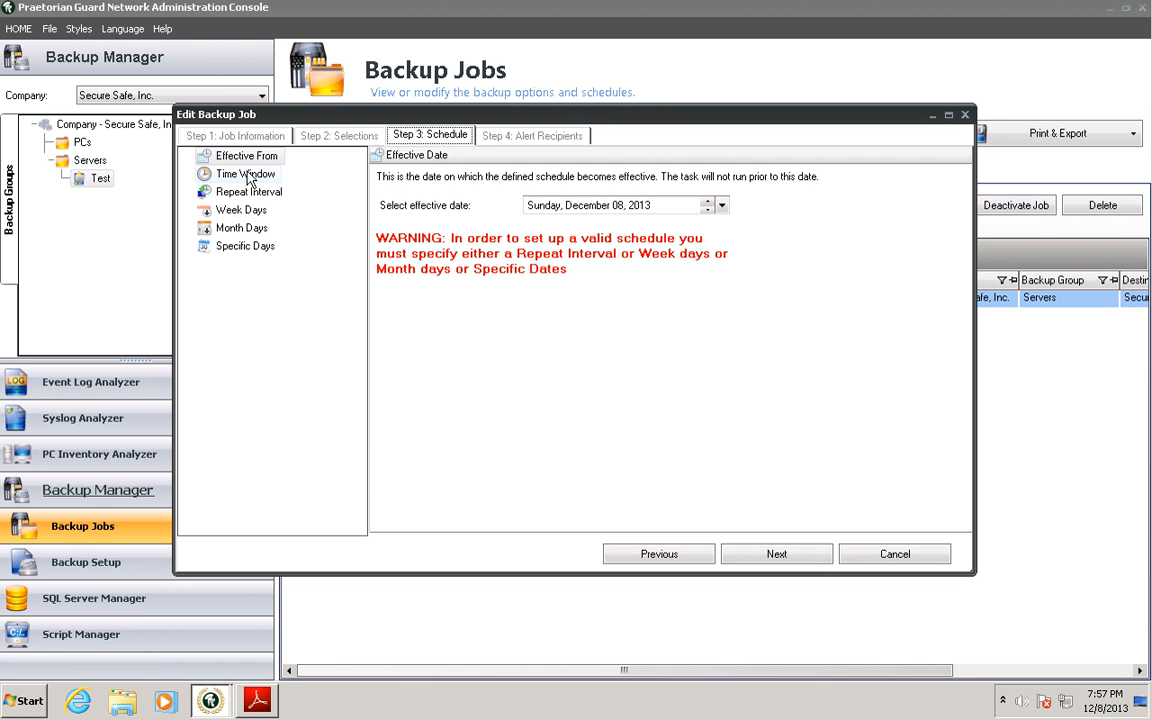
click(228, 172)
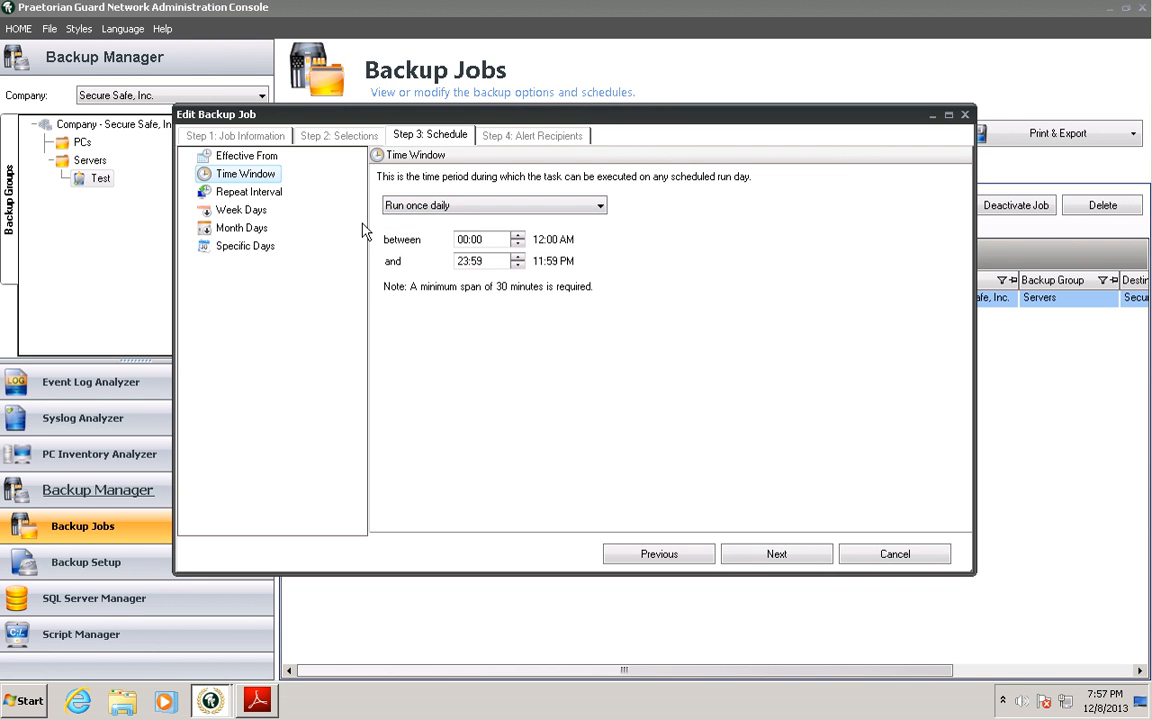
click(241, 199)
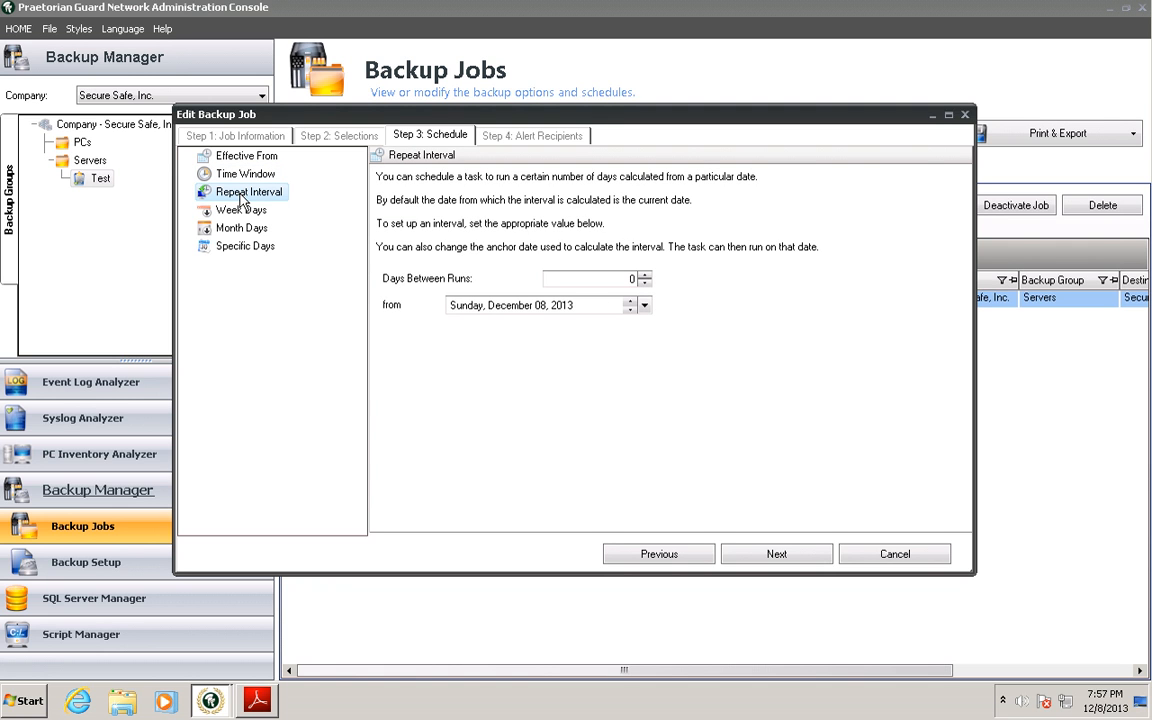
click(600, 281)
click(242, 212)
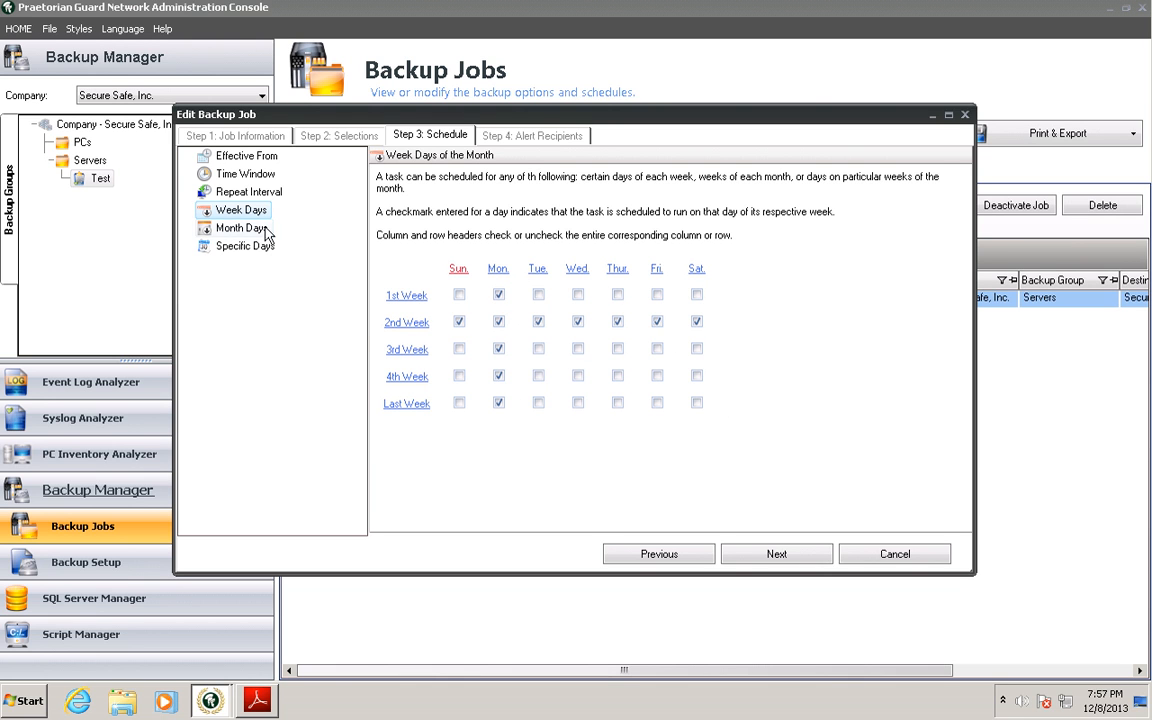
- Check the month-day and specific-date scheduling options and save the Test backup job with Secure Safe, Inc. as alert recipient
click(210, 228)
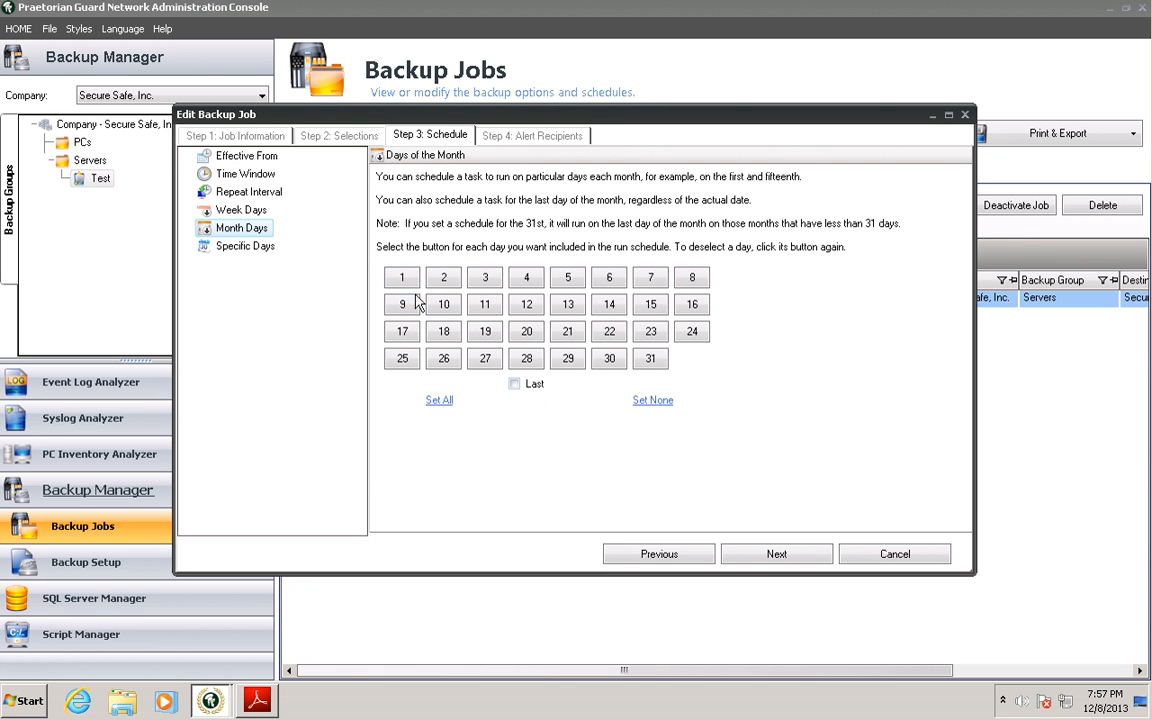
click(238, 250)
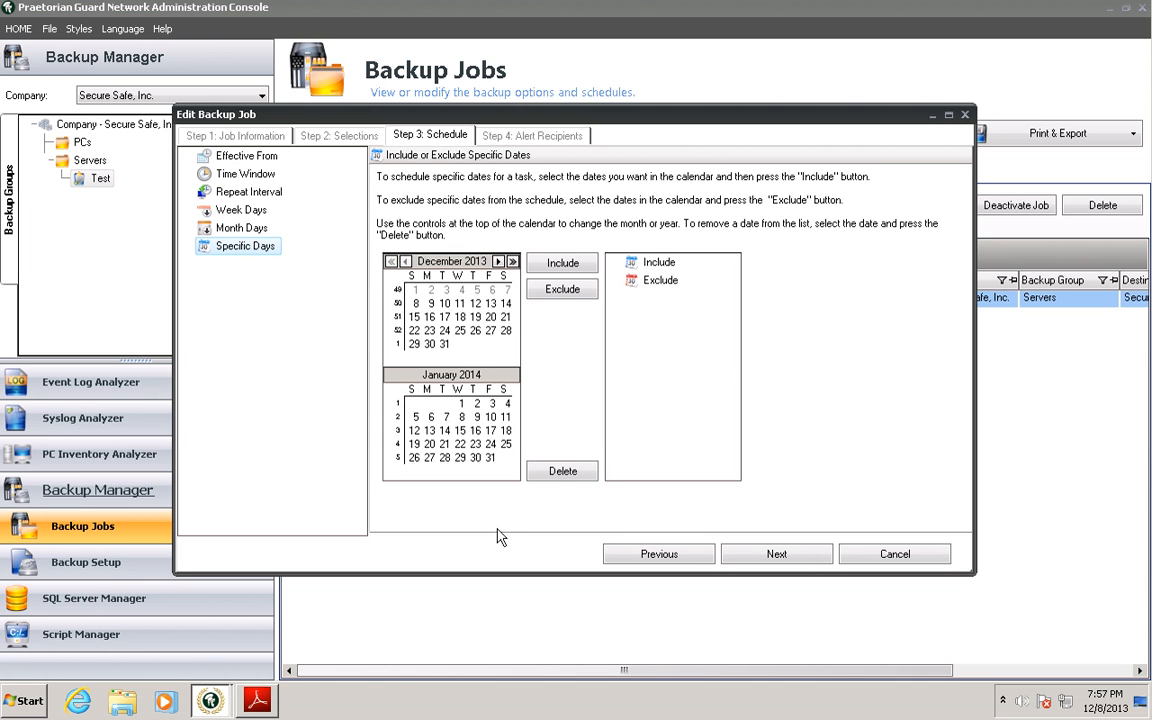
click(790, 552)
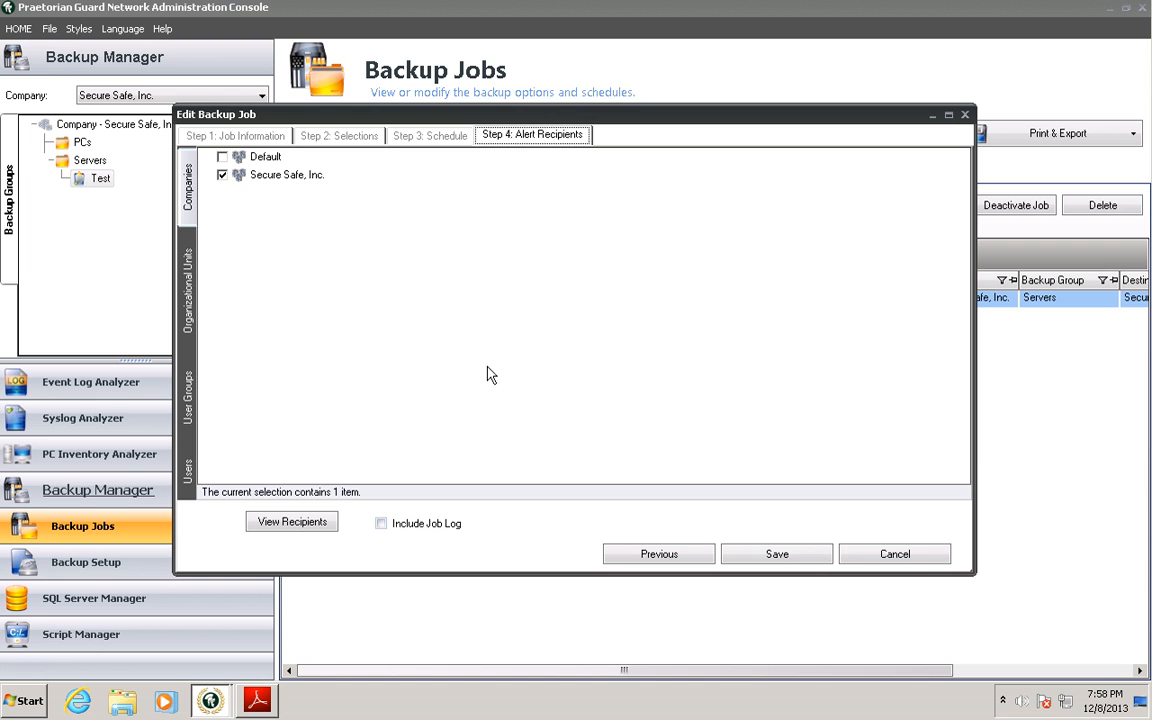
click(762, 550)
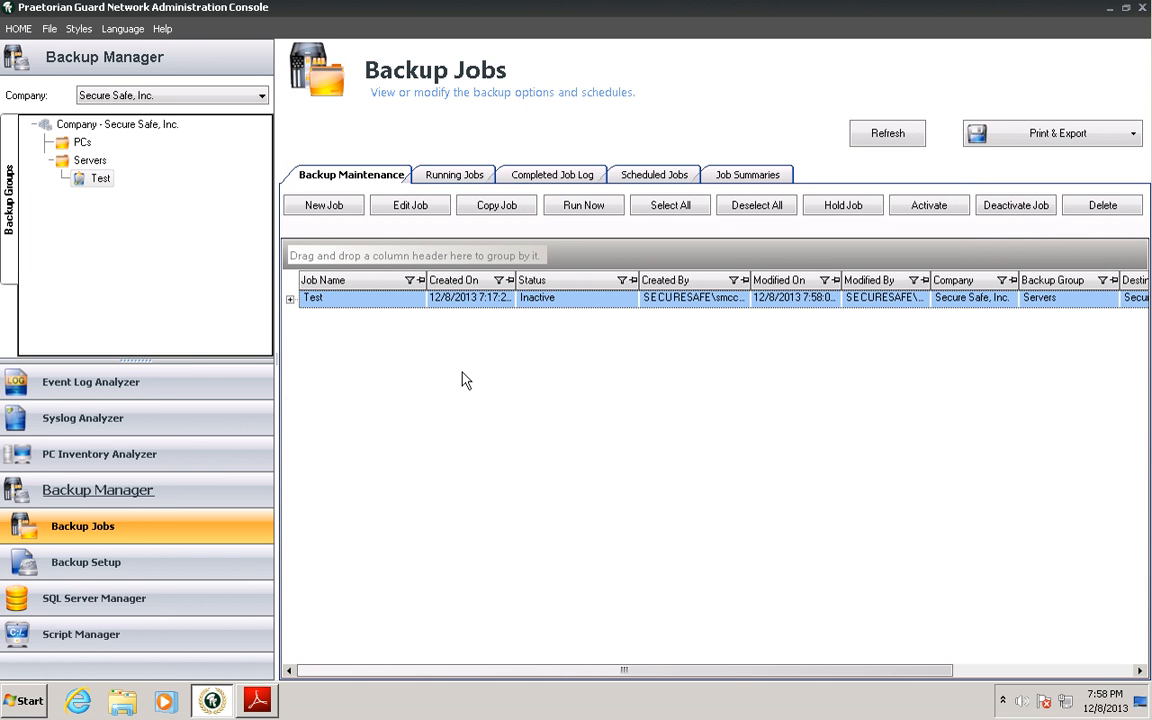
- Look over the SQL Server Manager's database tasks and the SQL backup naming schemes, including the blank new-scheme form
click(146, 600)
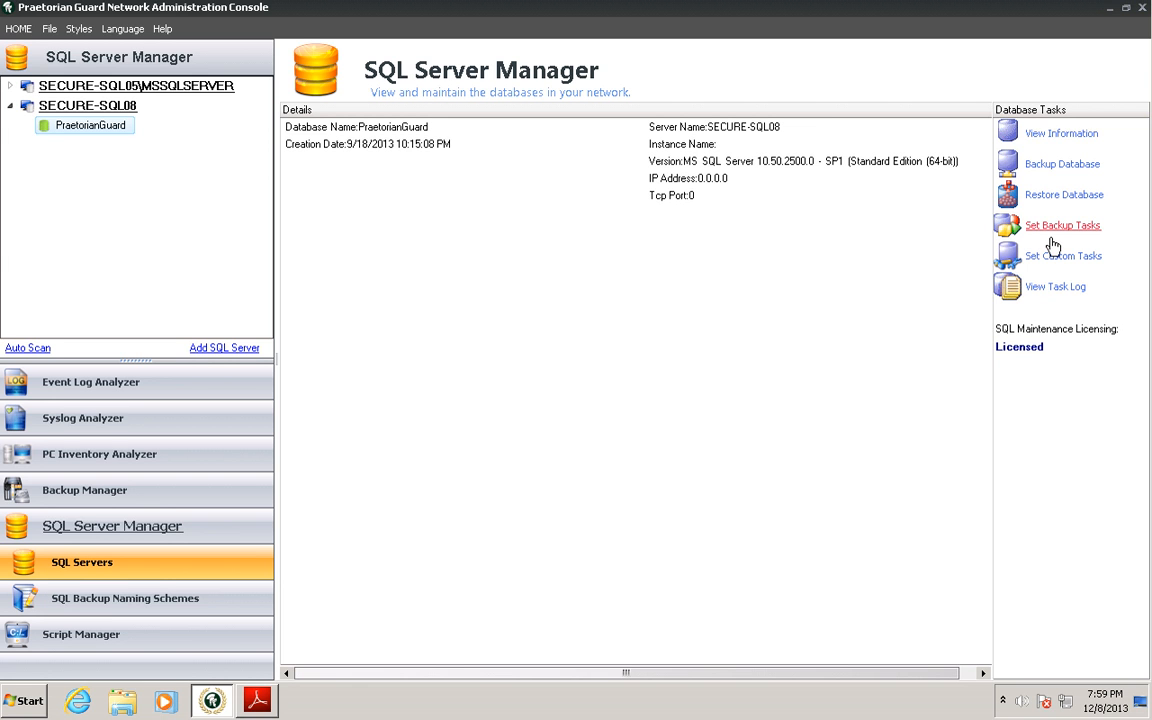
click(128, 606)
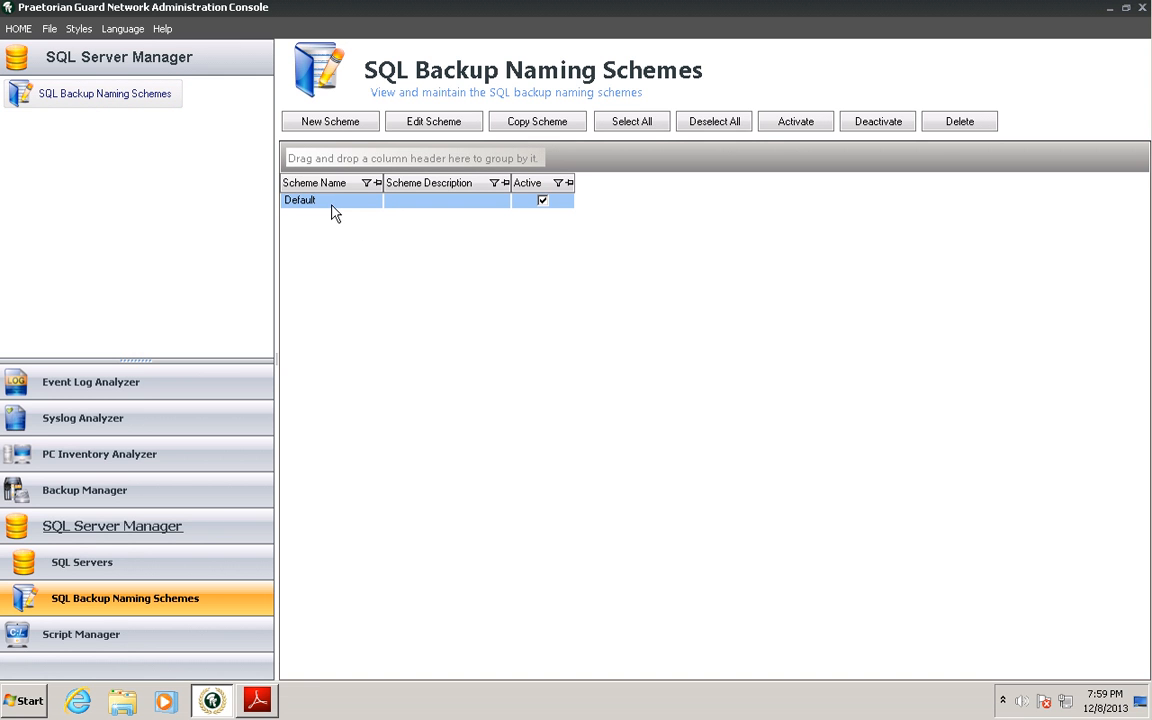
click(333, 125)
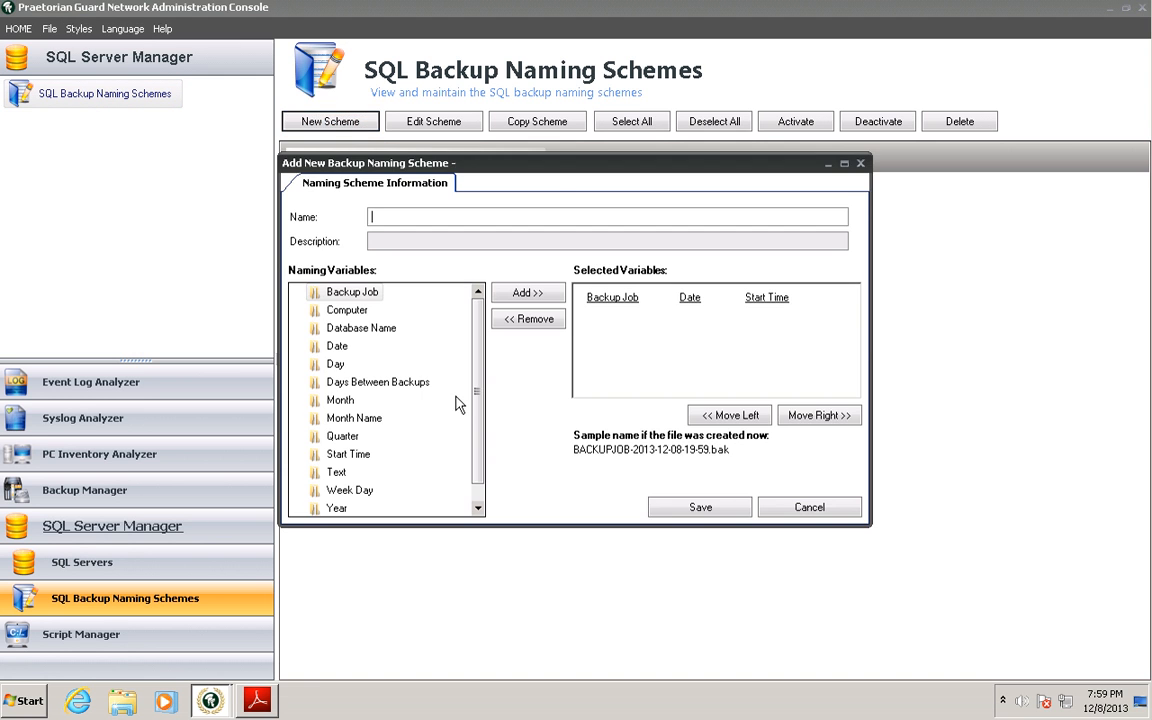
click(827, 515)
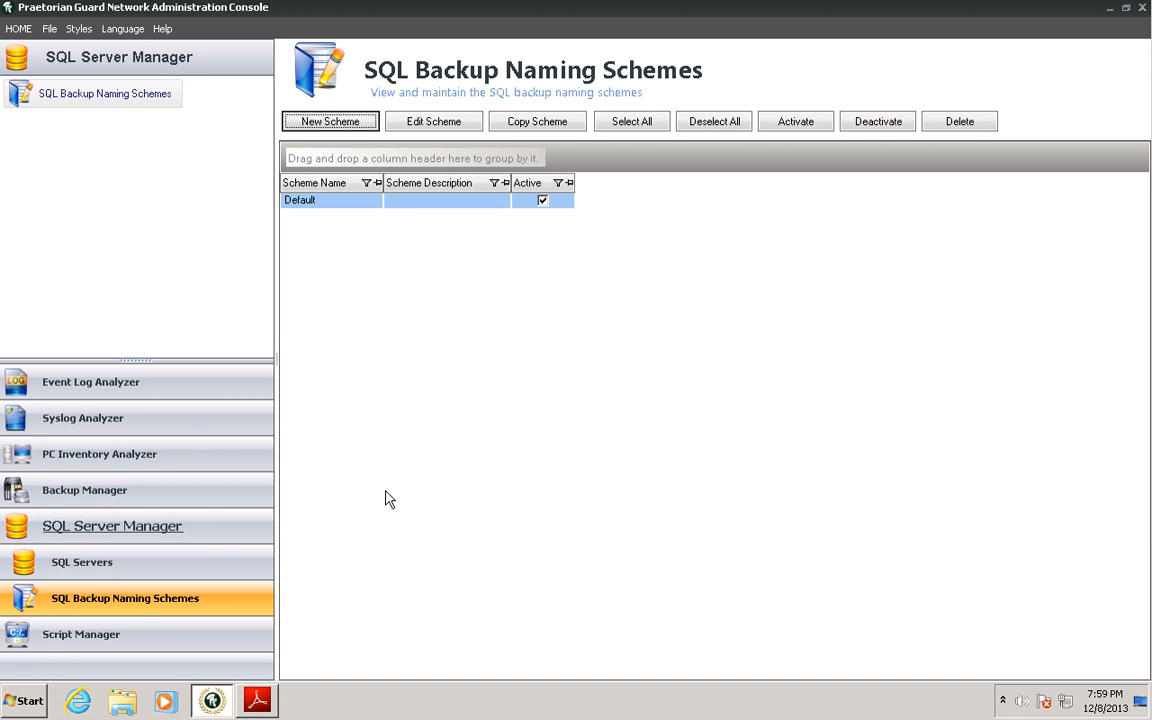
- Look through the Script Manager's script jobs, script groupings and standard scripts
click(115, 648)
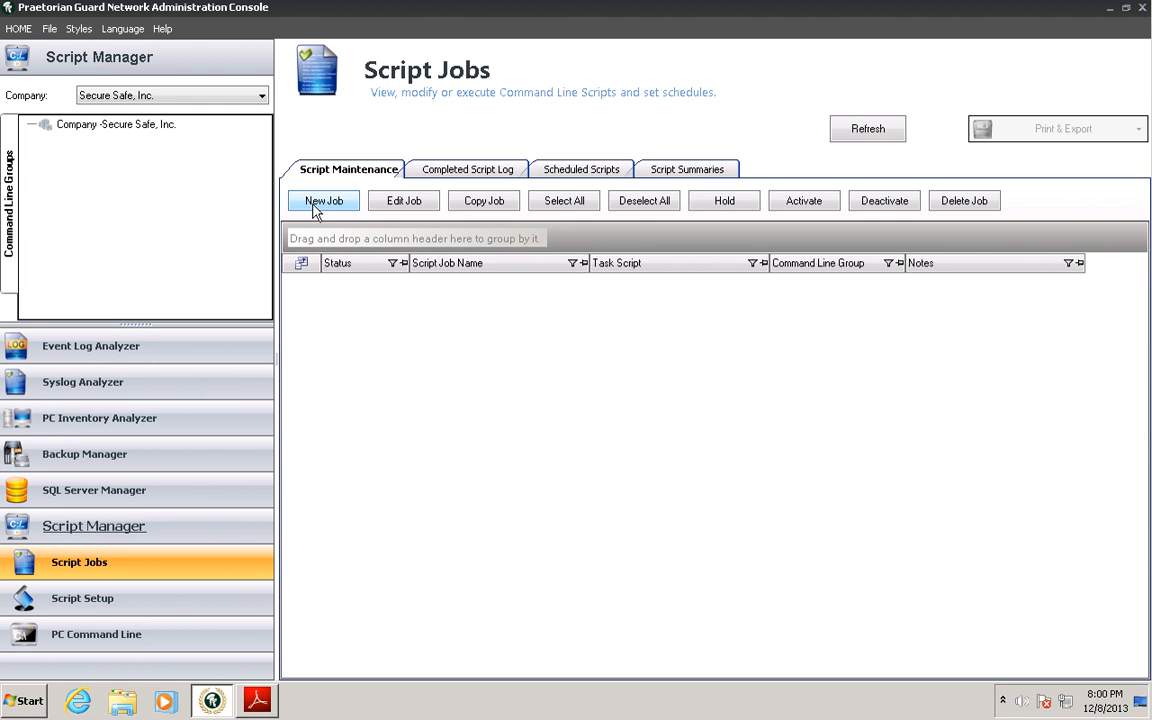
click(110, 603)
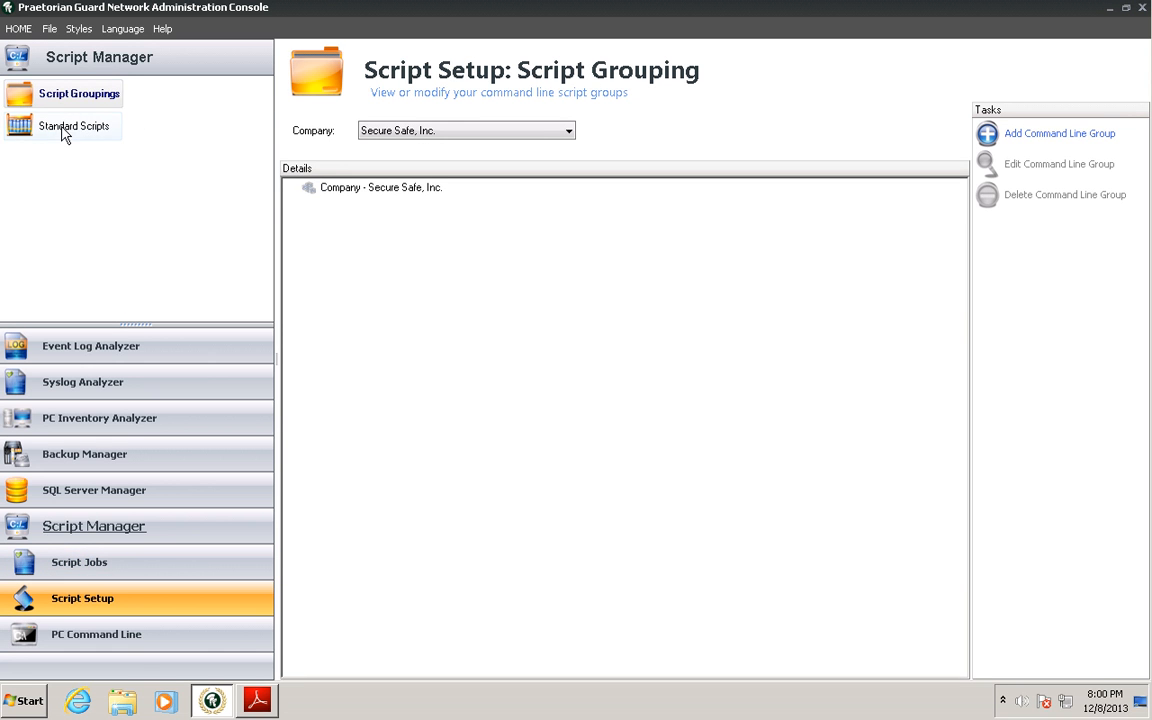
click(62, 130)
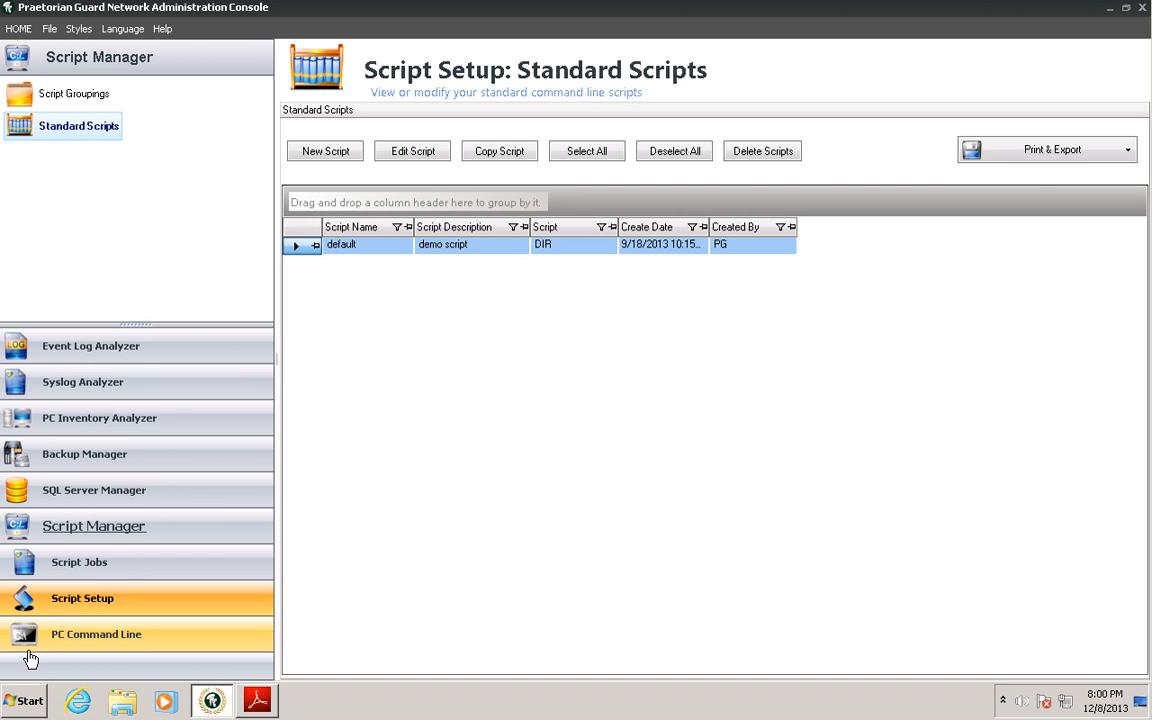
- Start a script job named Test for Secure Safe, Inc. in PC Defragmentation Scripts Jobs, targeting SECURE-BDC and SECURE-EXCH, and proceed to script selection
click(85, 566)
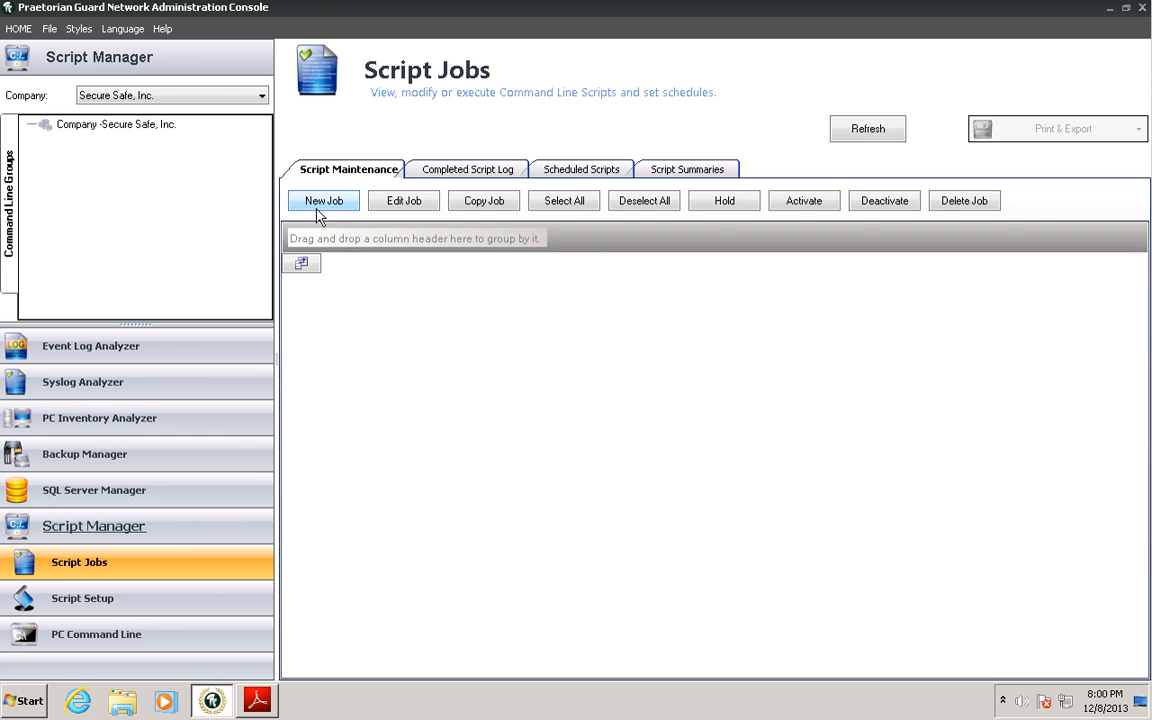
click(324, 201)
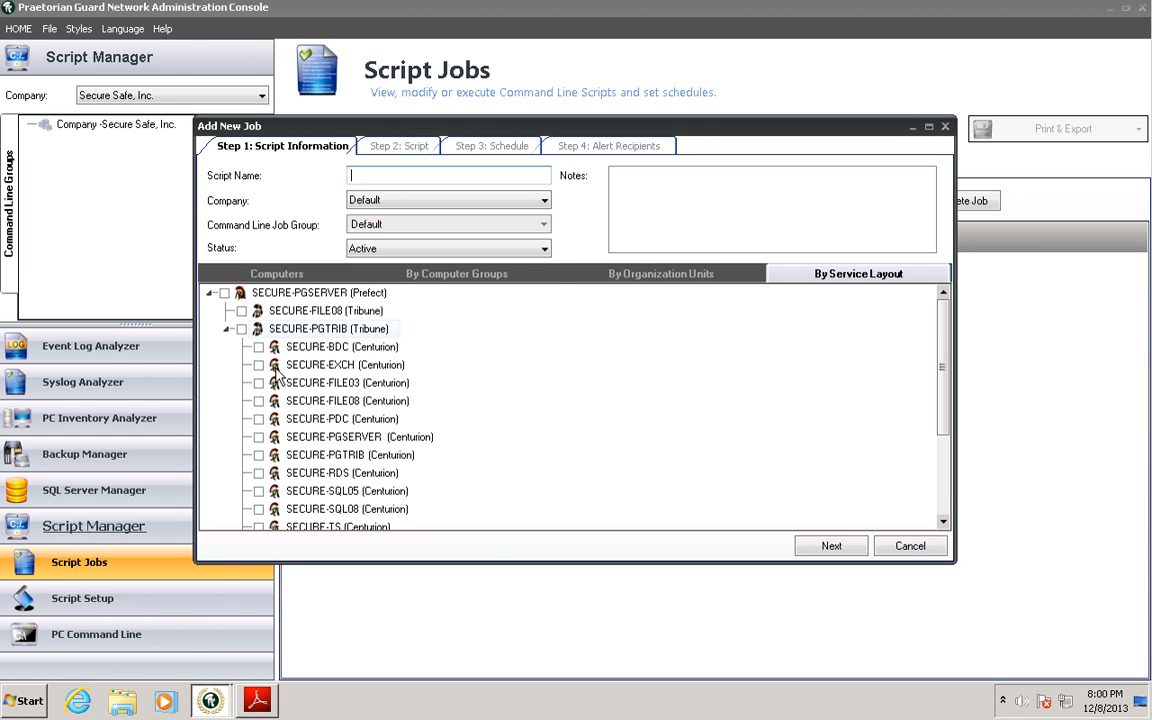
click(280, 275)
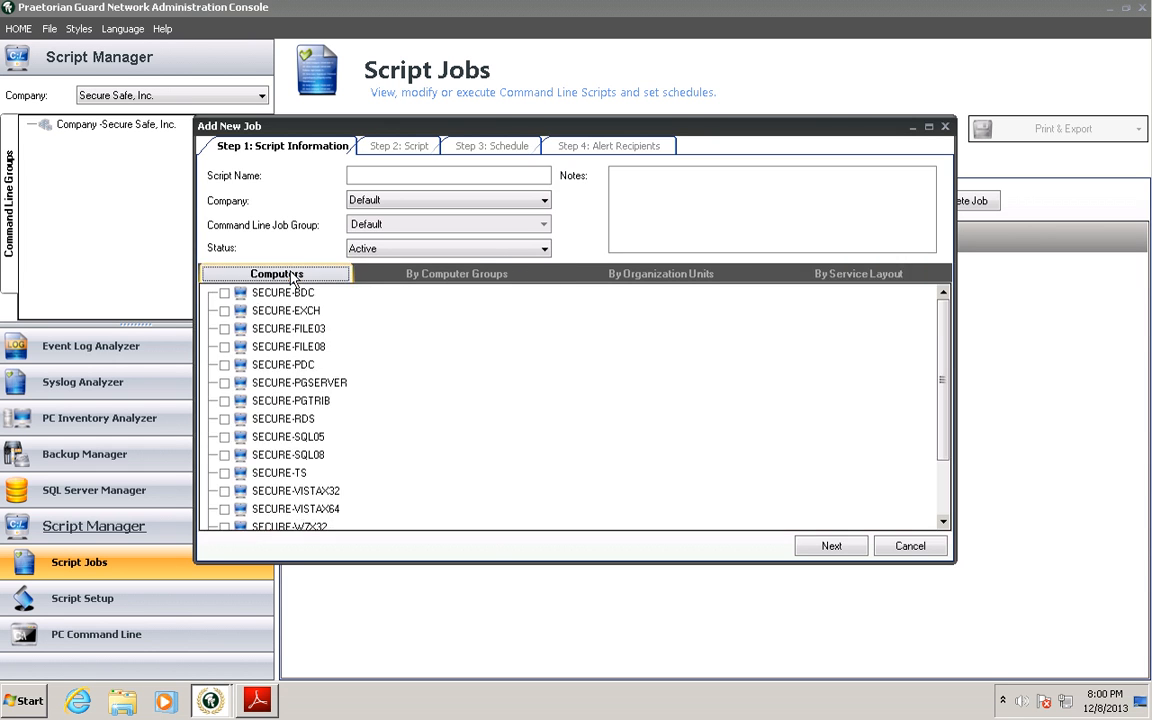
click(460, 280)
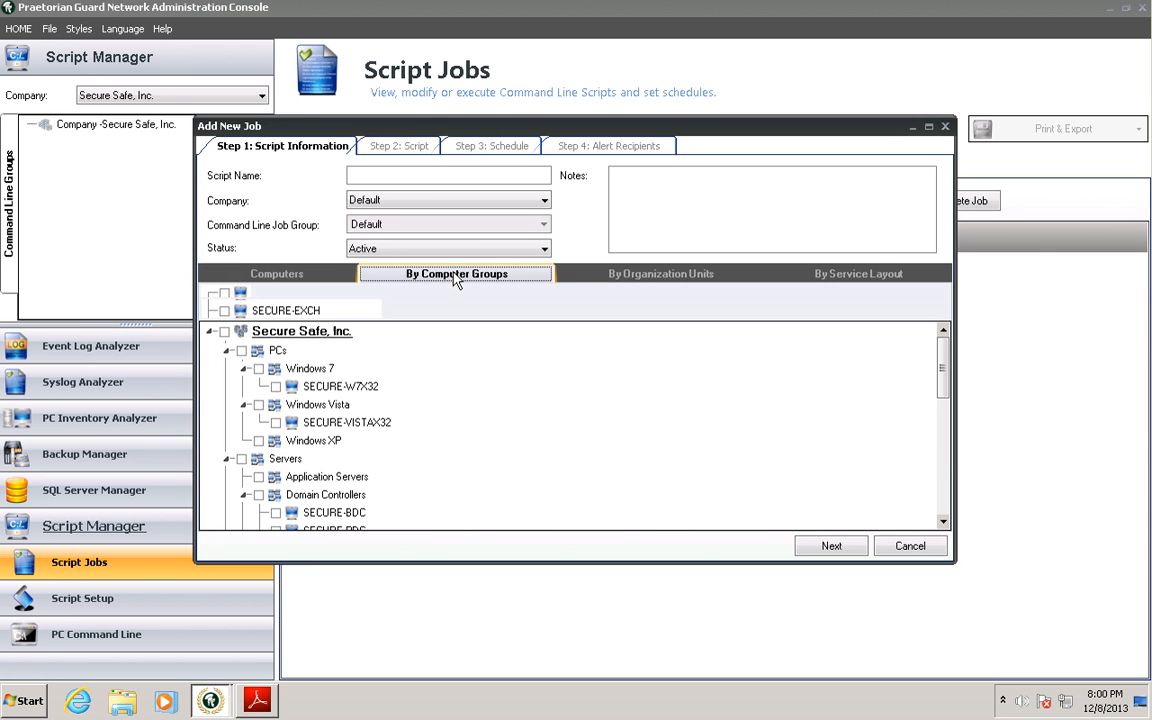
click(650, 281)
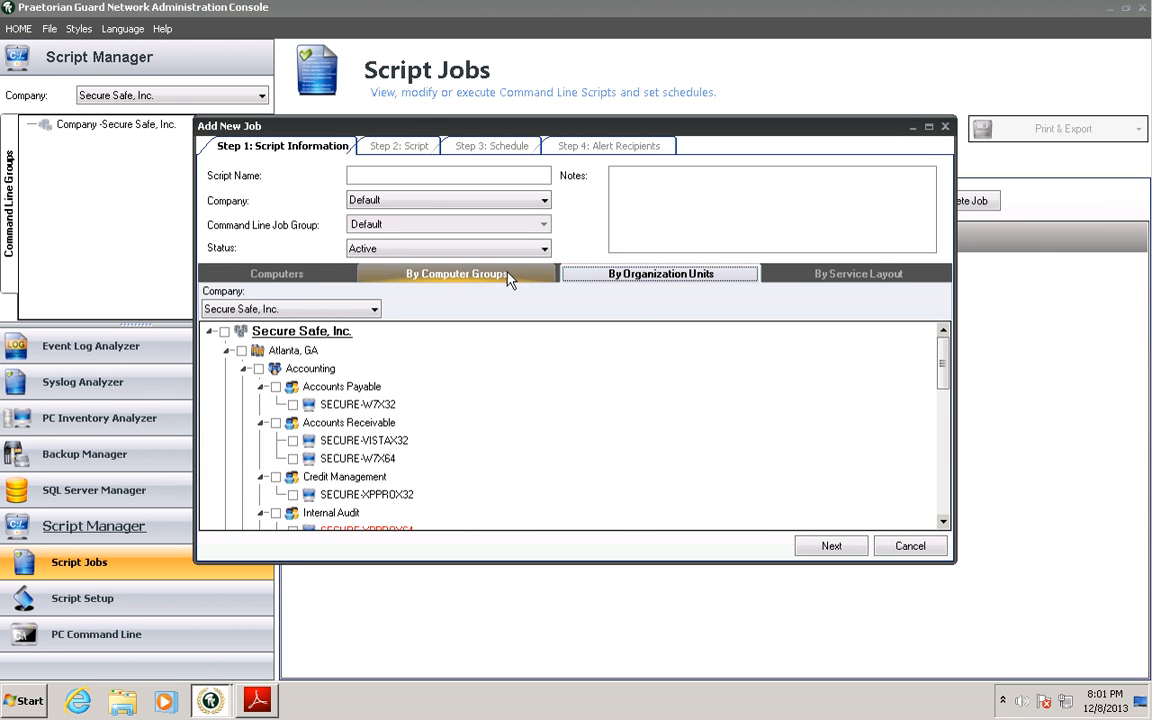
click(852, 281)
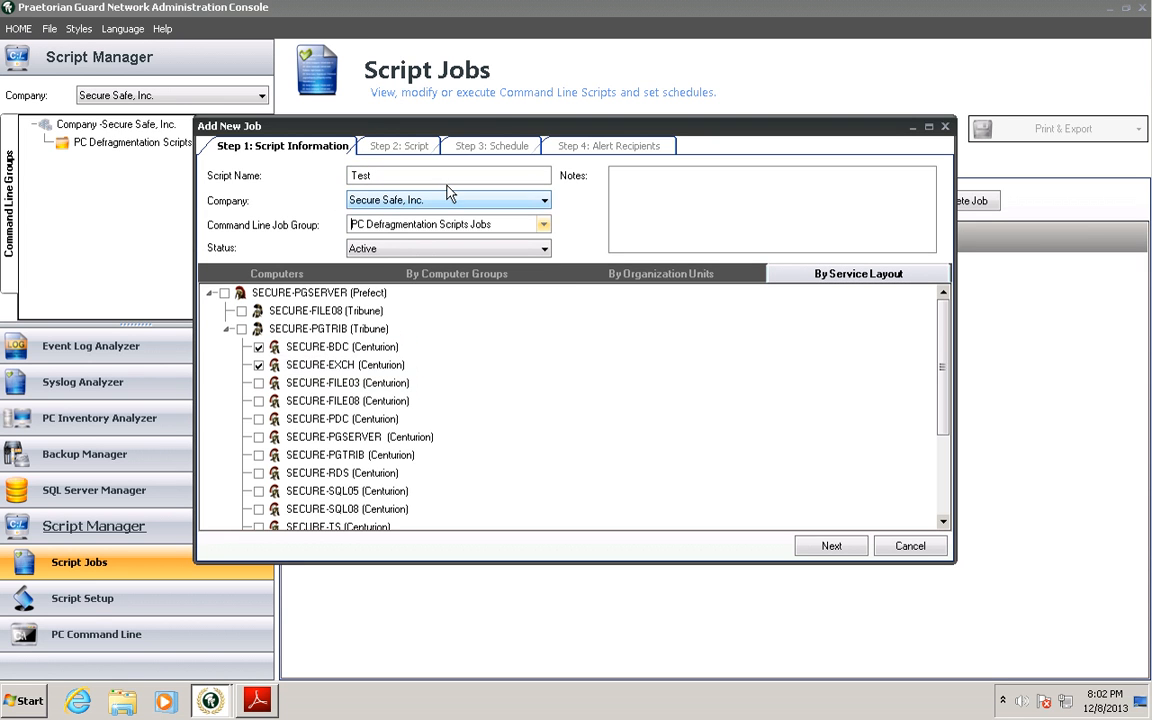
click(832, 547)
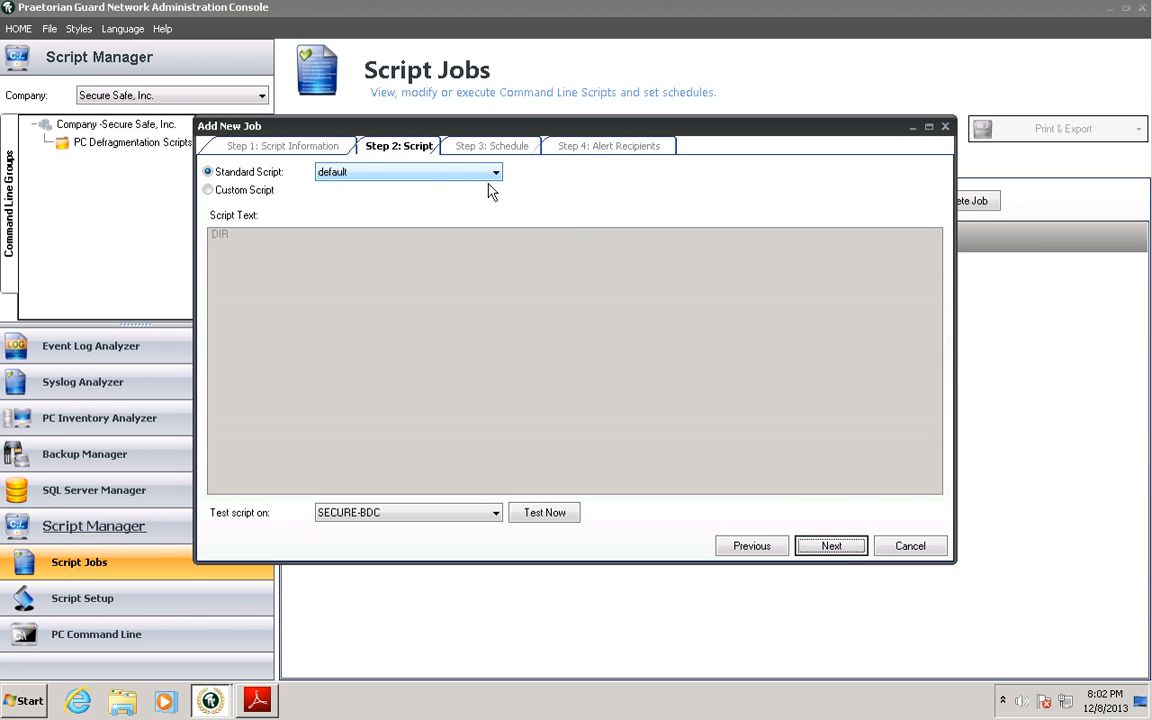
- Switch the Test job from the standard script to a custom script containing IPconfig and proceed to scheduling
click(447, 171)
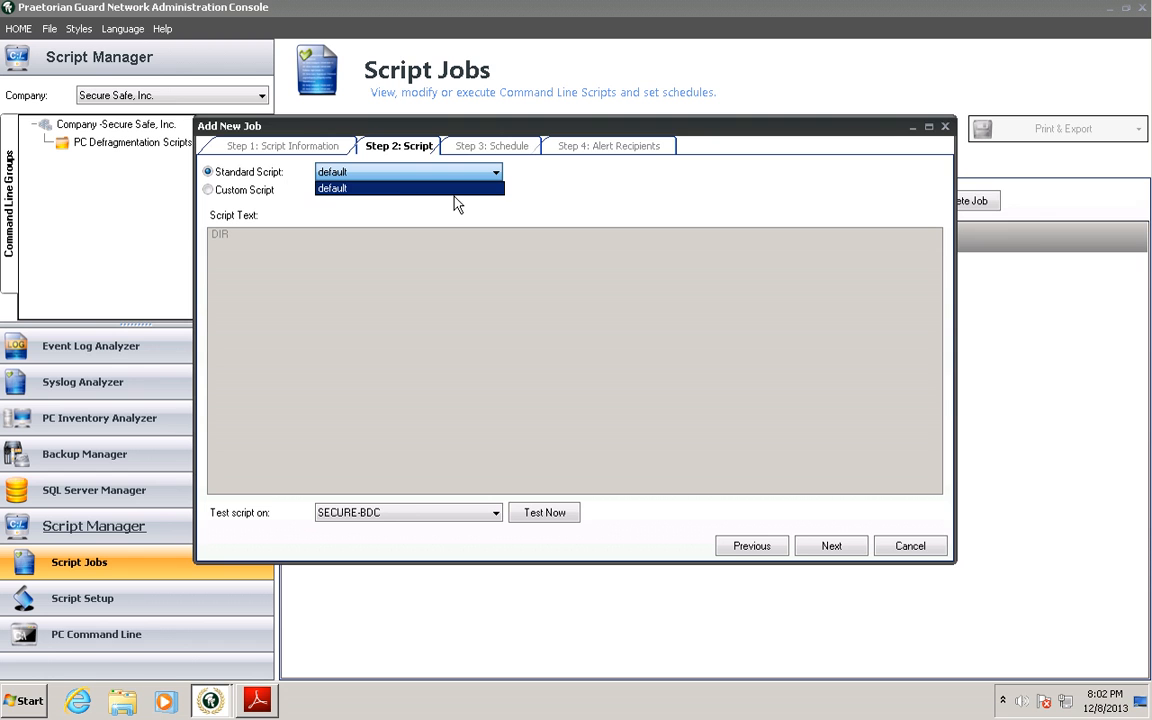
click(209, 192)
click(208, 190)
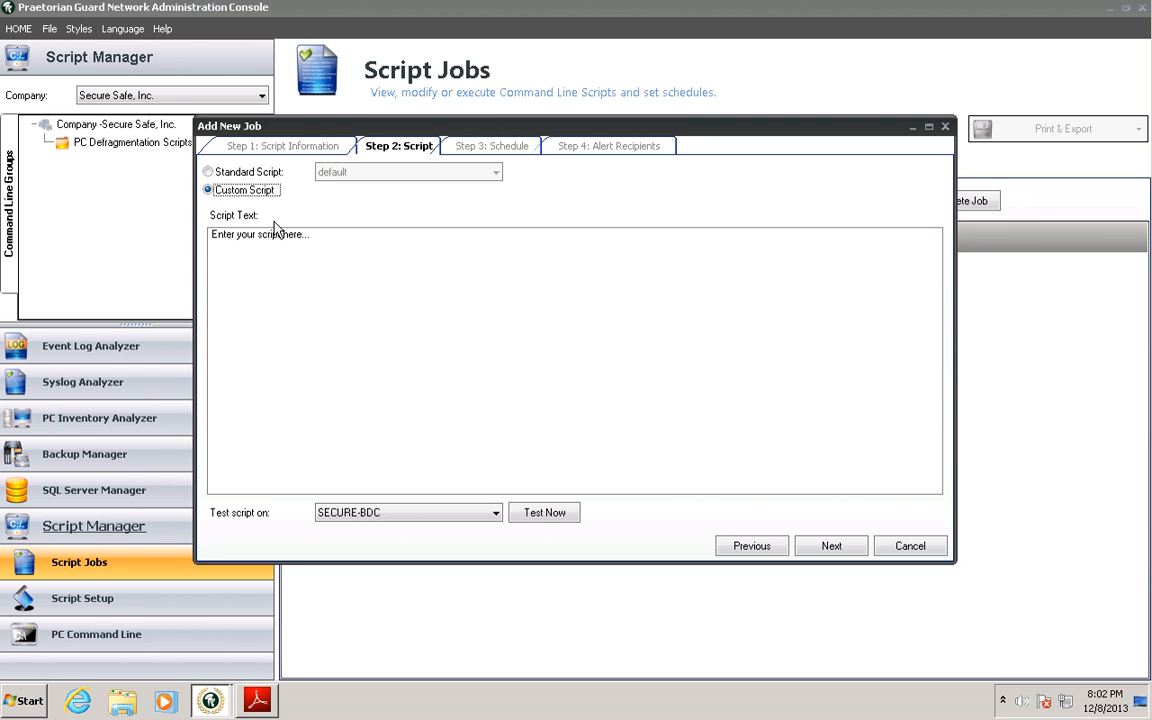
click(335, 266)
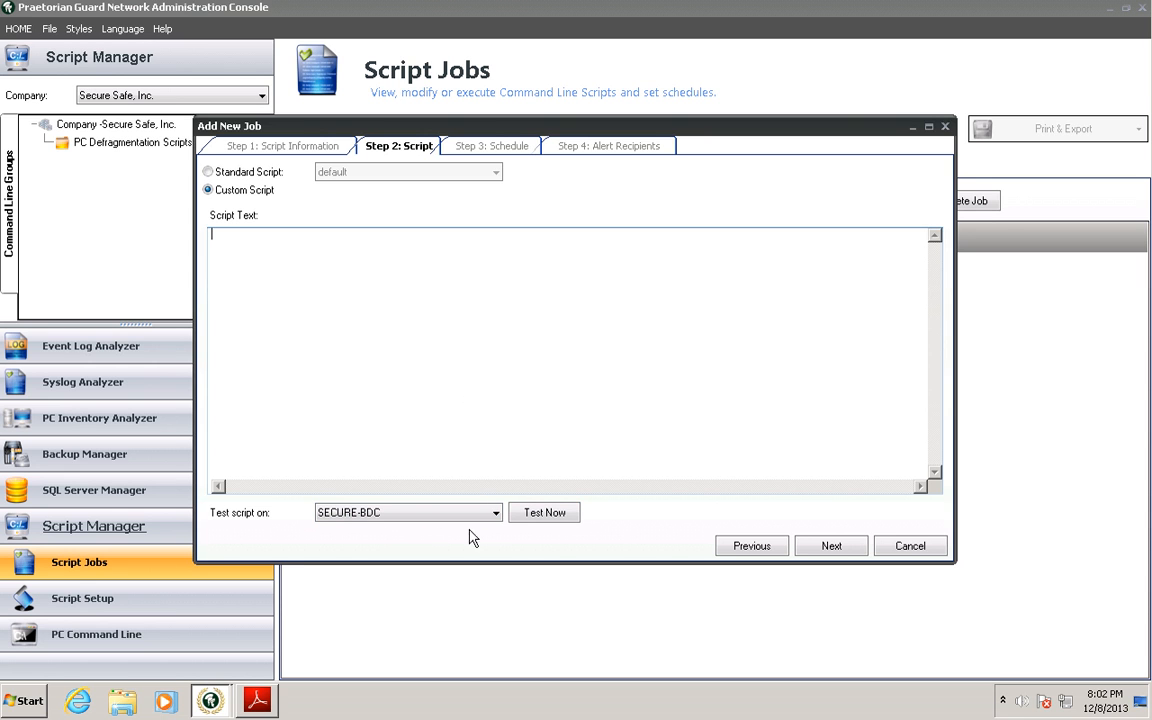
click(496, 514)
click(496, 514)
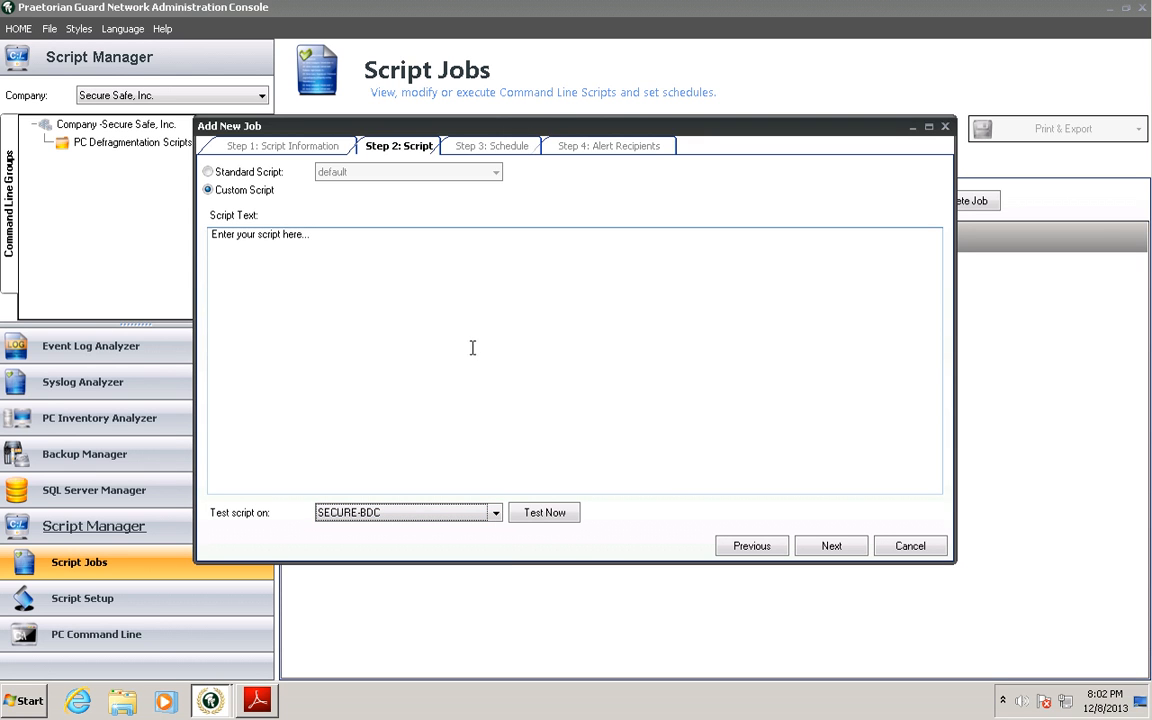
click(359, 293)
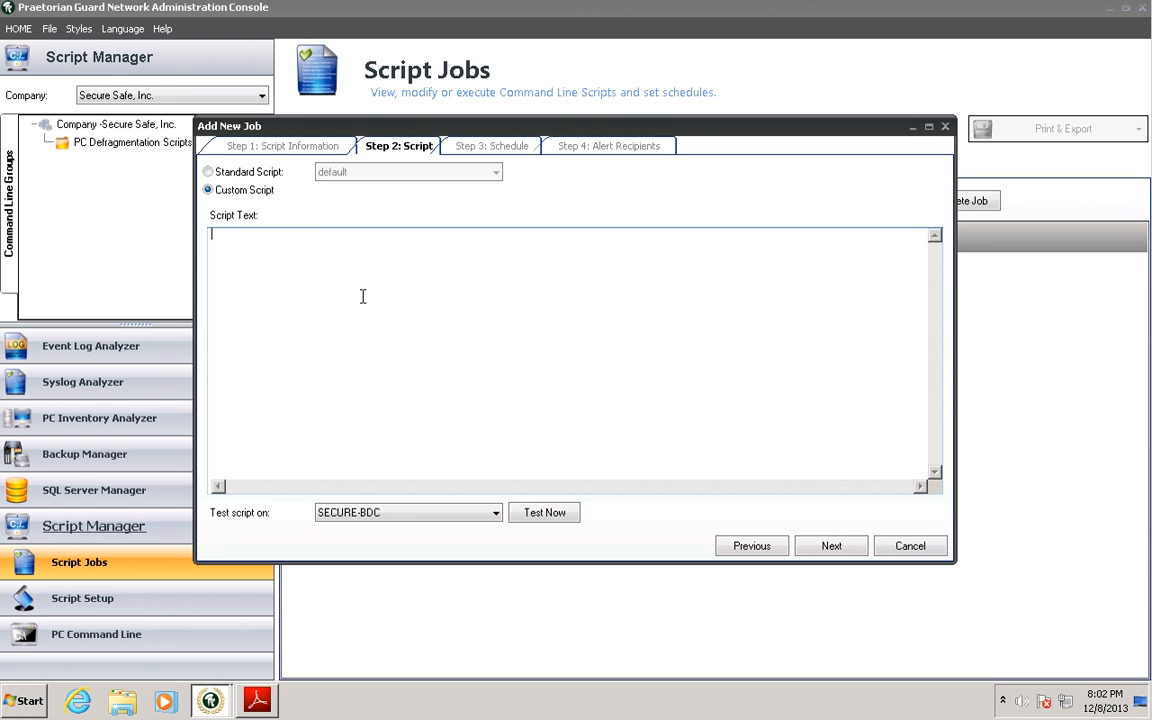
text(IPconfig)
click(831, 546)
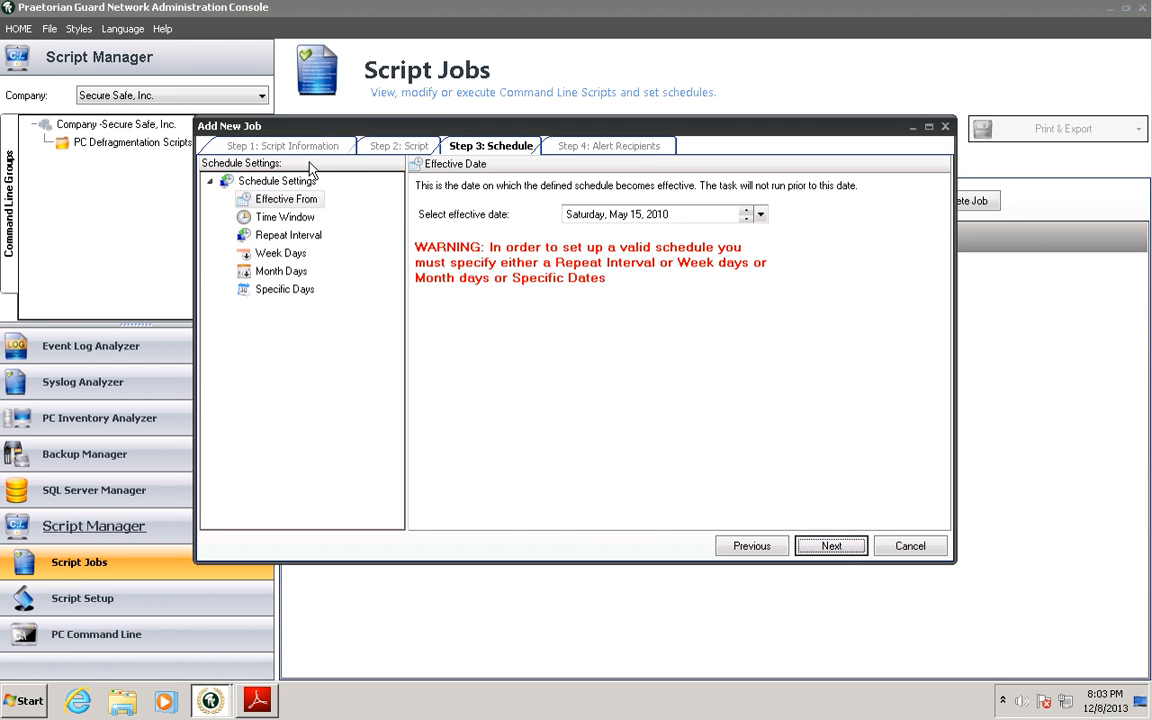
- Check the repeat-interval, week-day, month-day and specific-date scheduling options and save the Test script job with Secure Safe, Inc. as alert recipient
click(291, 237)
click(287, 255)
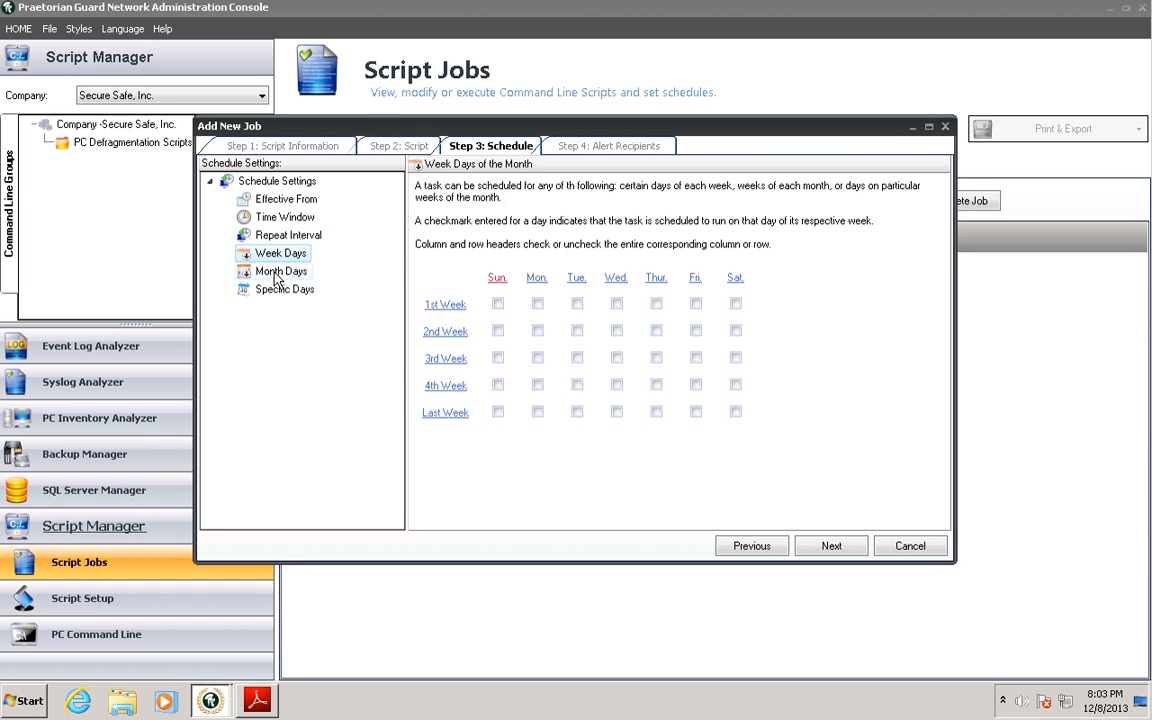
click(281, 273)
click(276, 292)
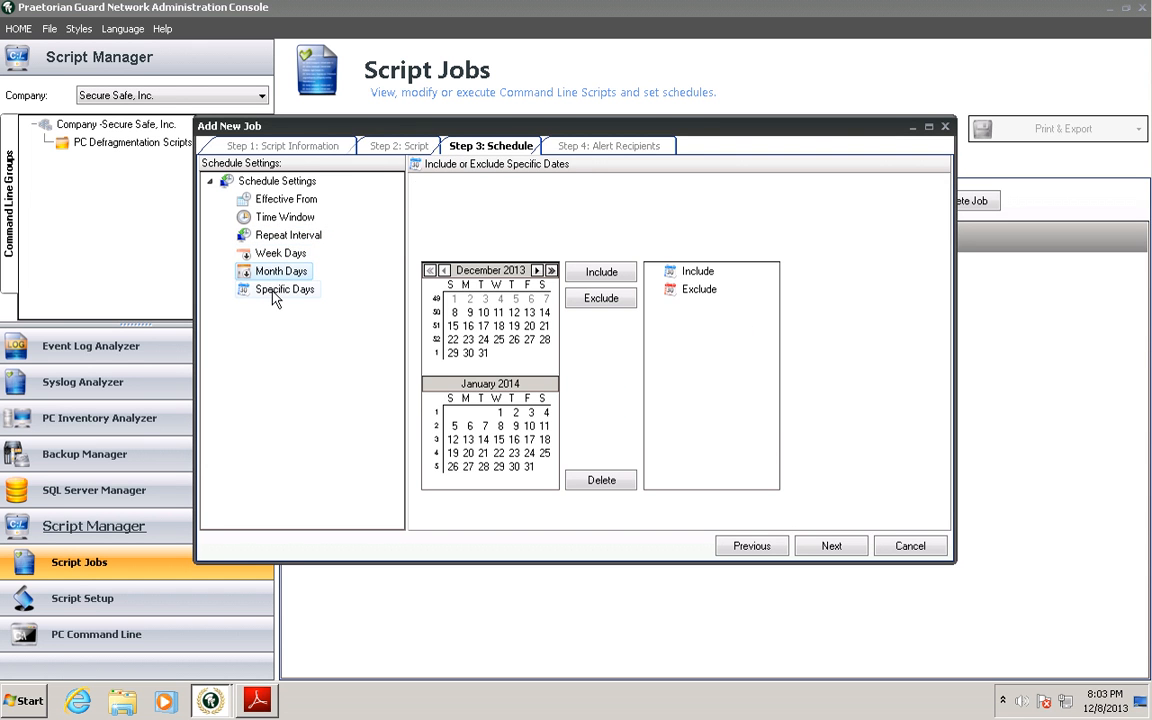
click(289, 234)
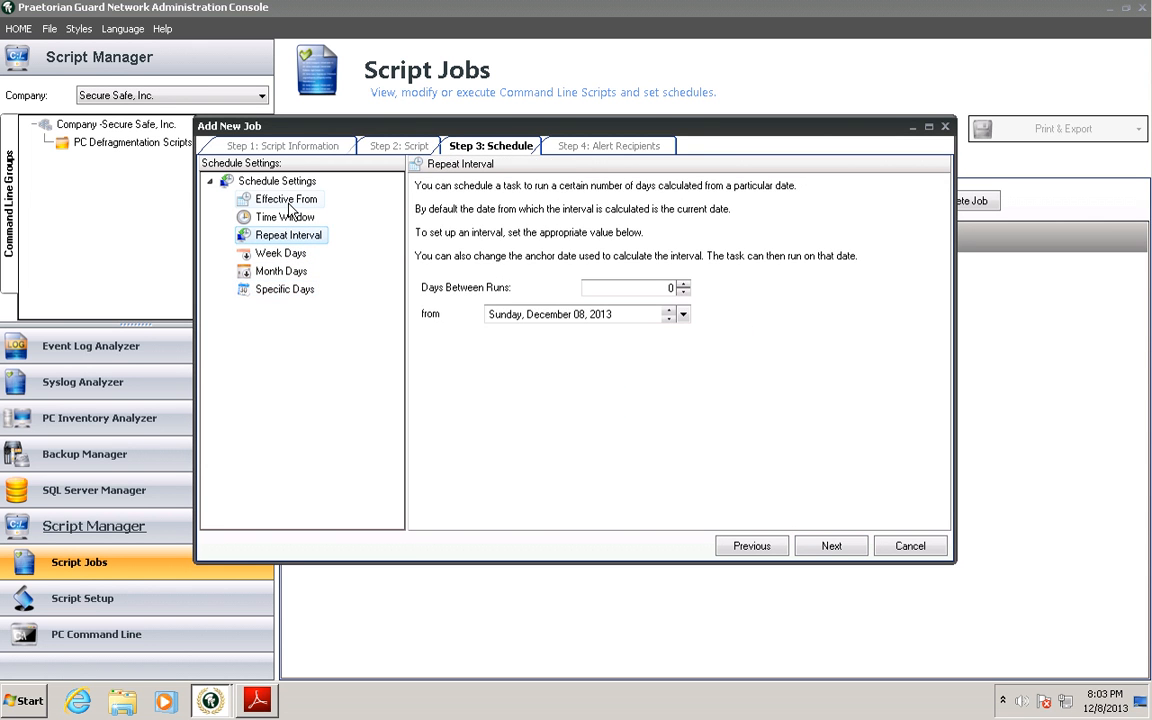
click(833, 547)
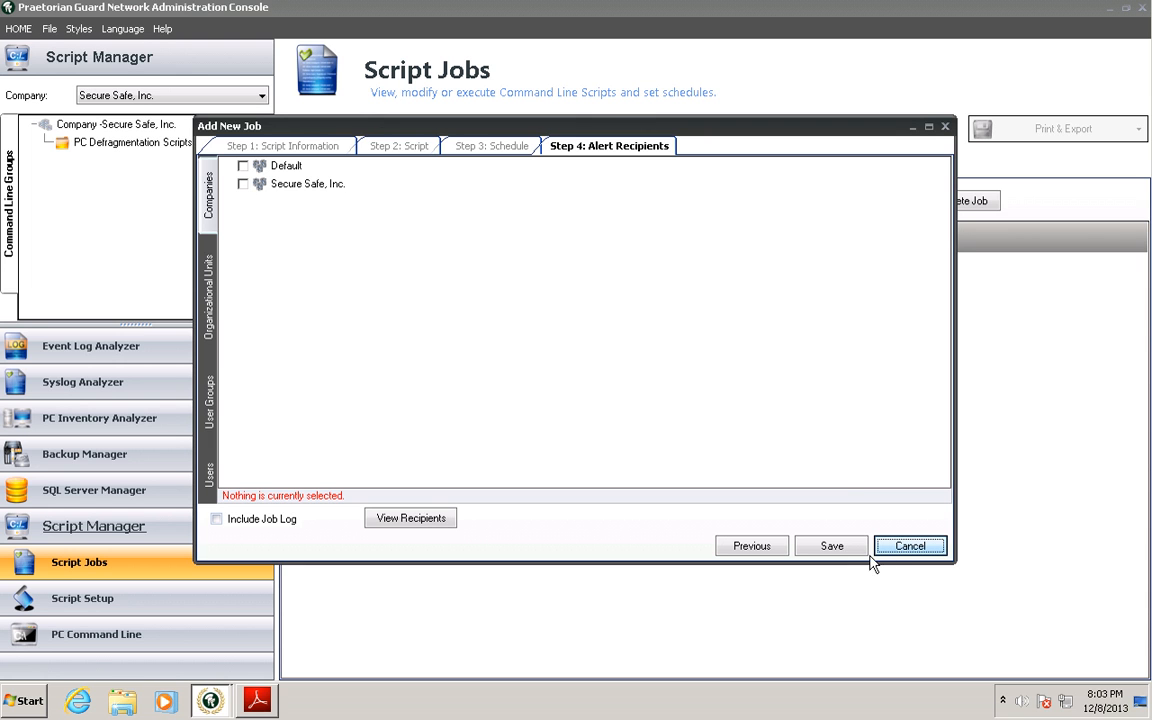
click(243, 184)
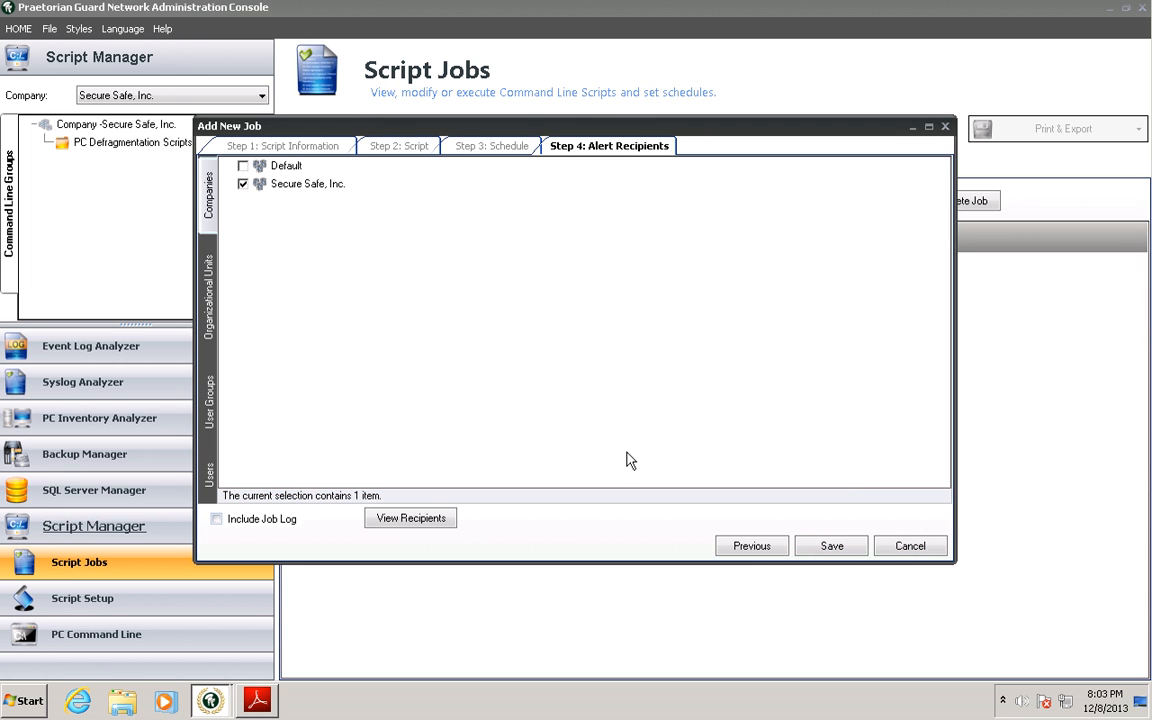
click(861, 554)
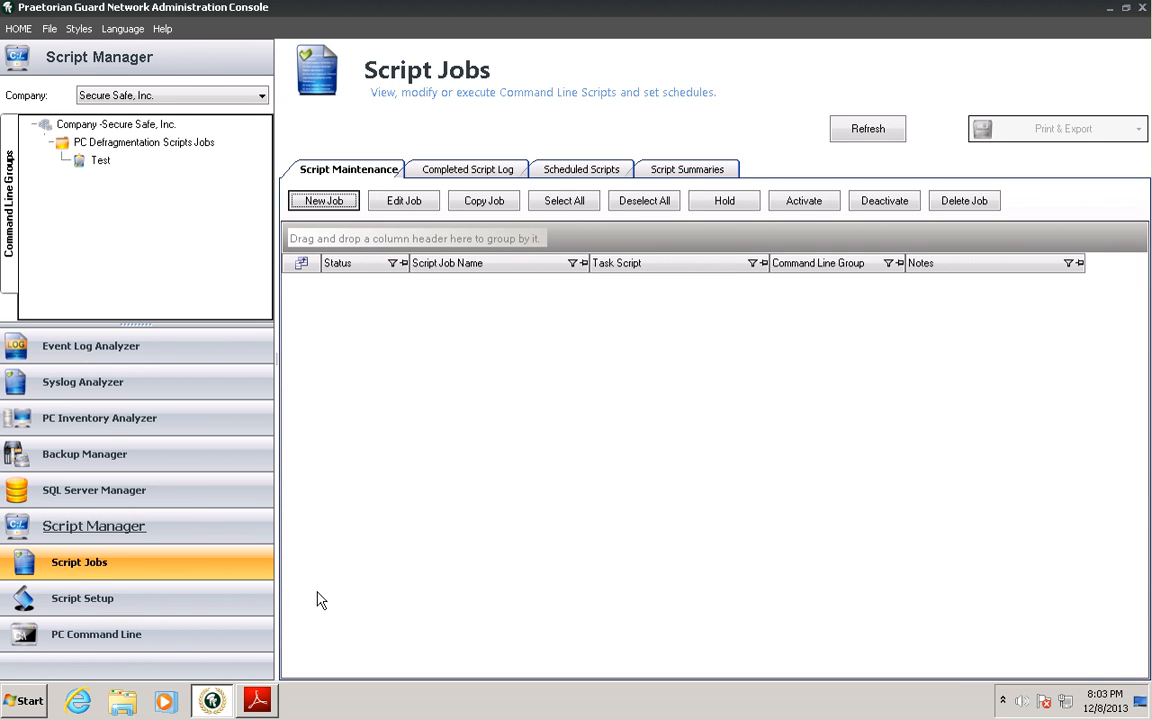
- Start a remote PC command line console on the SECURE-FILE03 centurion and run IPCONFIG in it
click(88, 634)
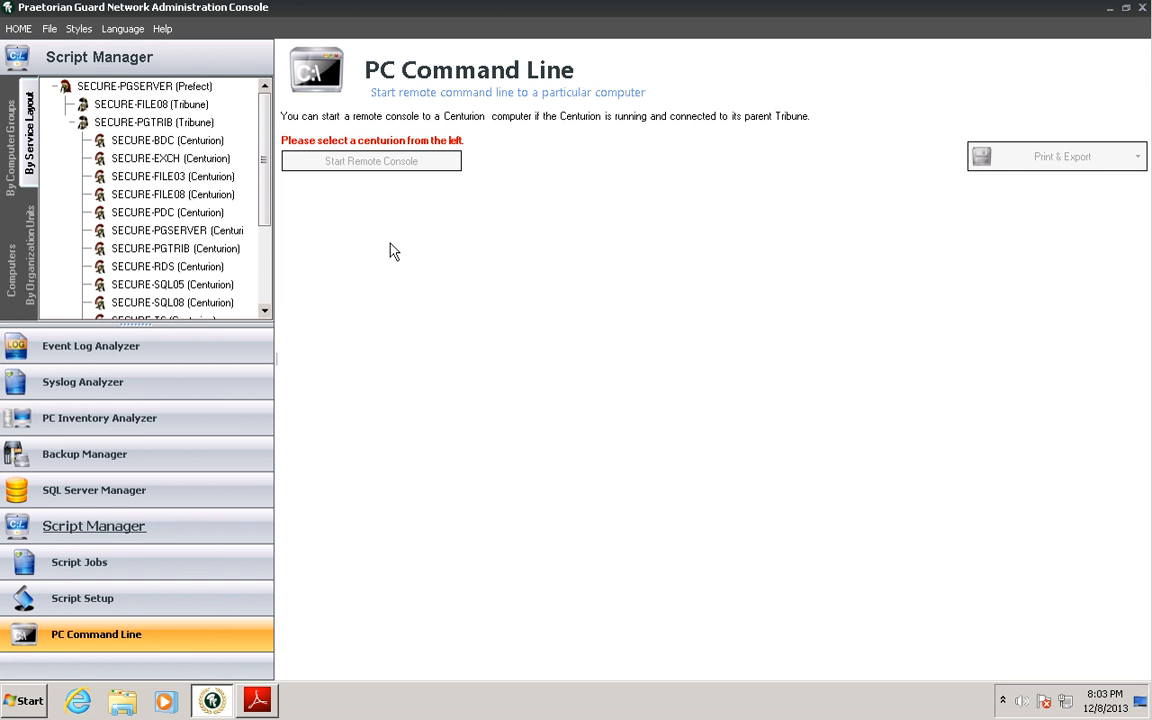
click(156, 177)
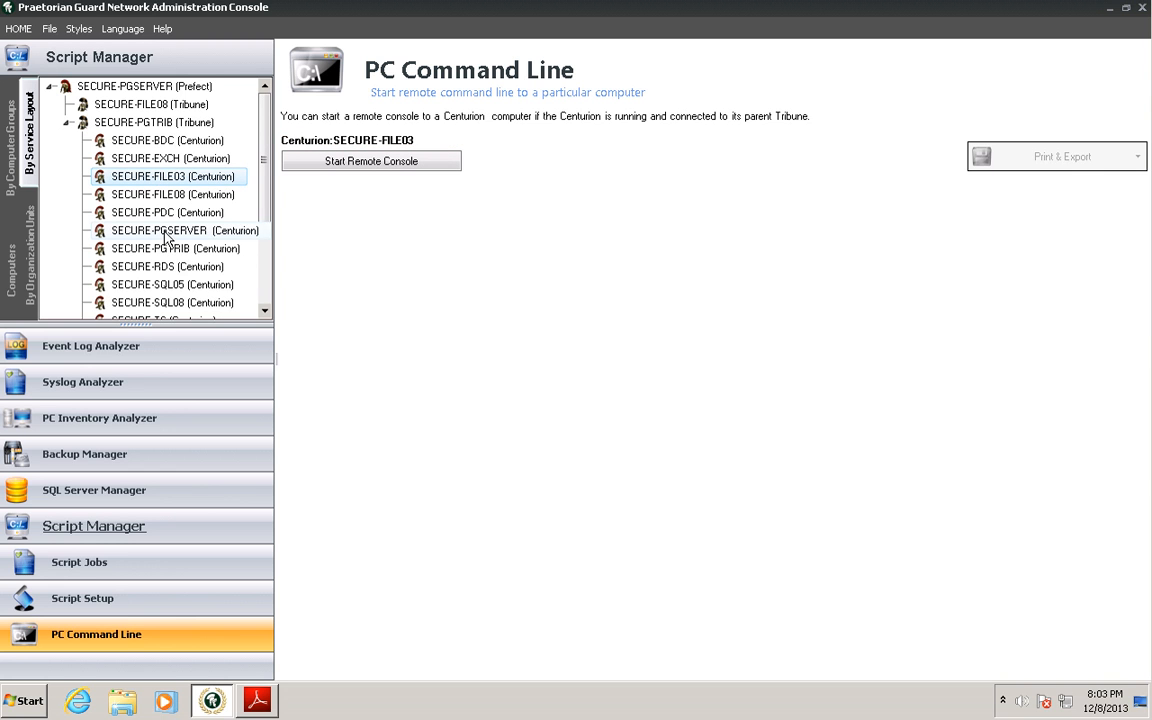
click(336, 158)
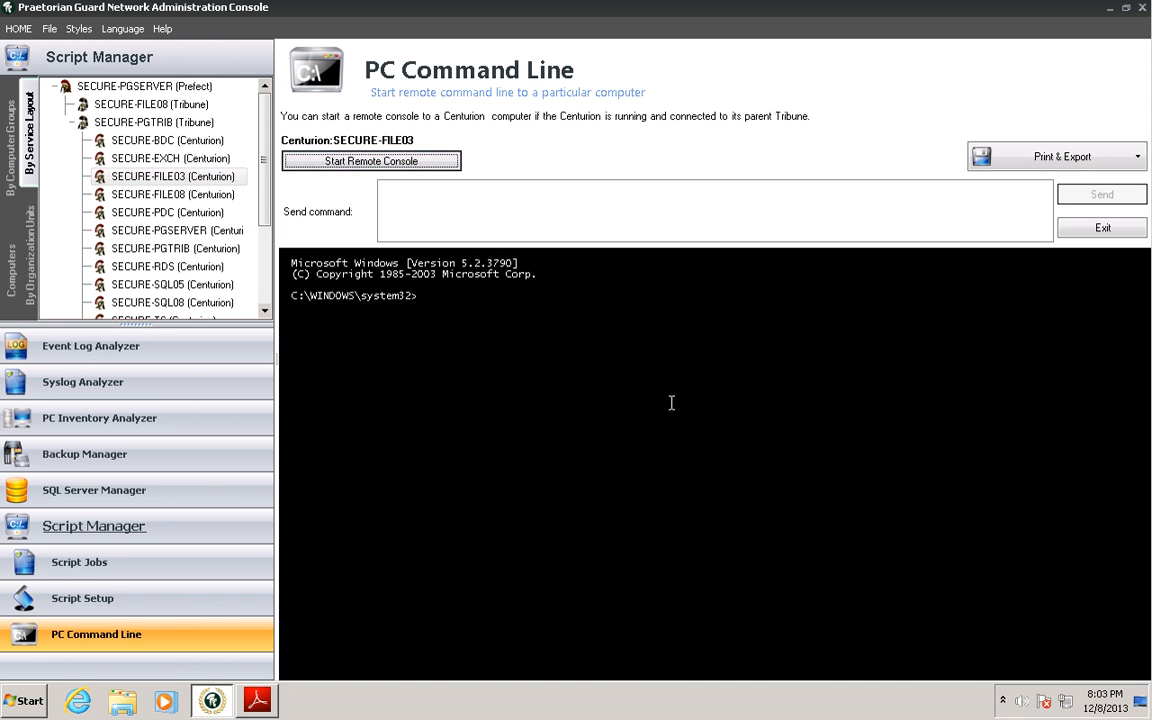
click(441, 203)
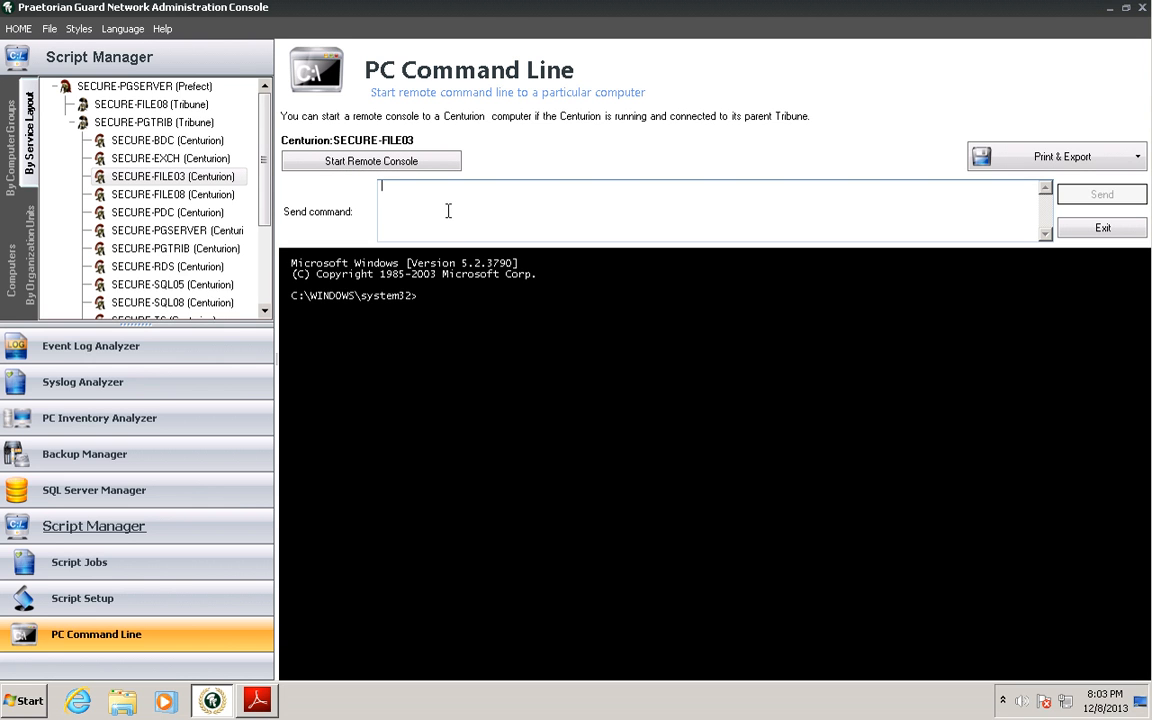
text(IPCONFIG)
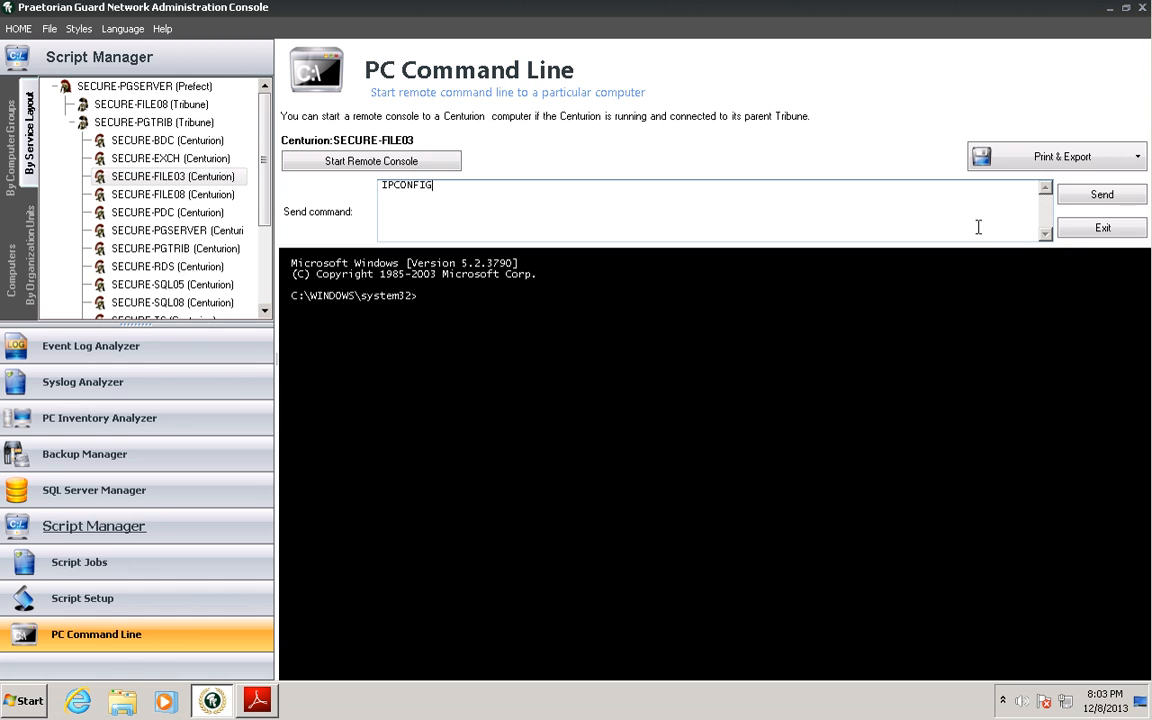
click(1100, 195)
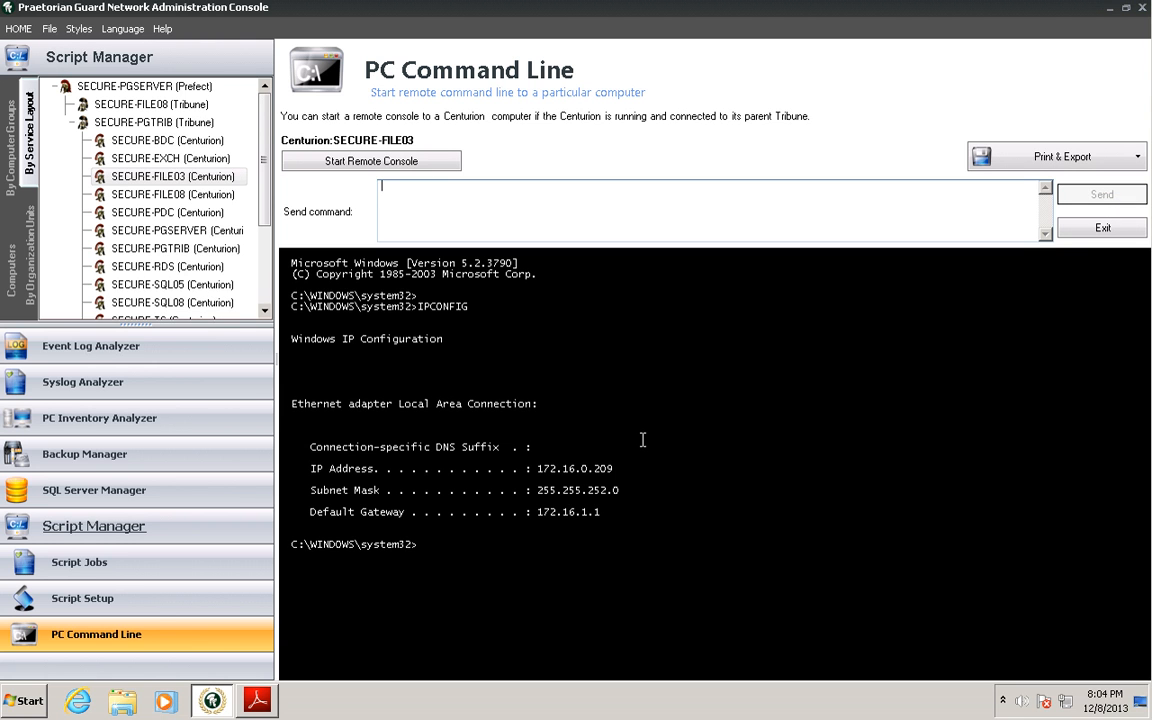